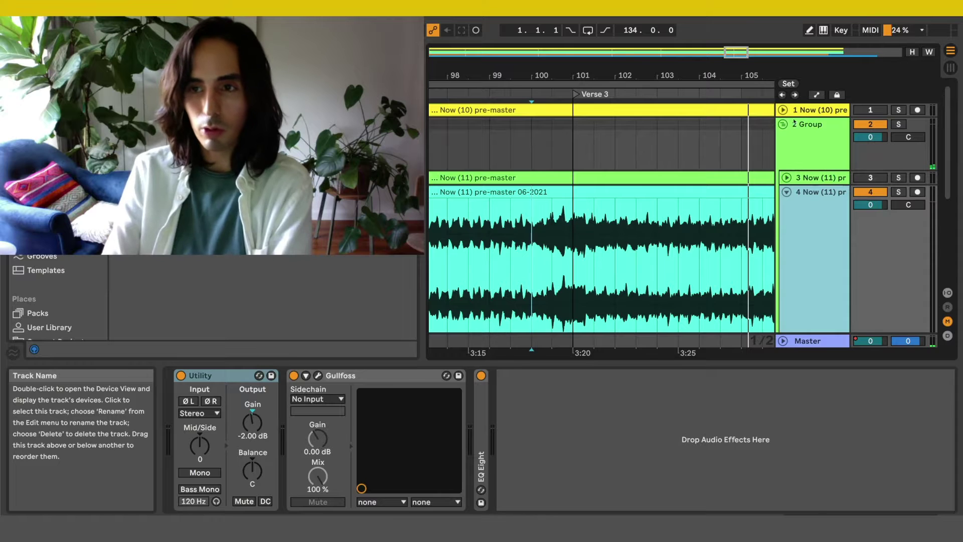
Step: Inspect the Now (10) pre-master track's waveform and device chain, folding the track again when done
left_click(810, 110)
left_click(782, 110)
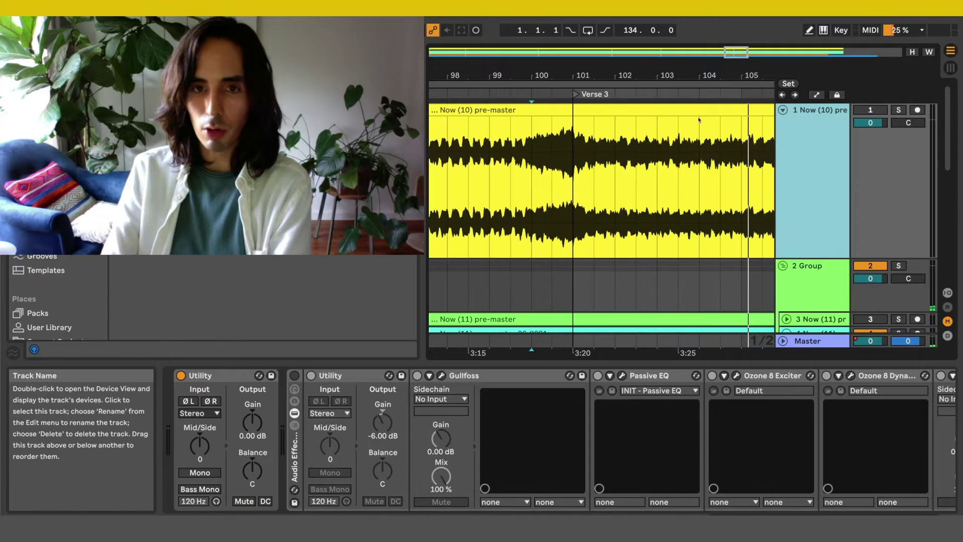
left_click(782, 109)
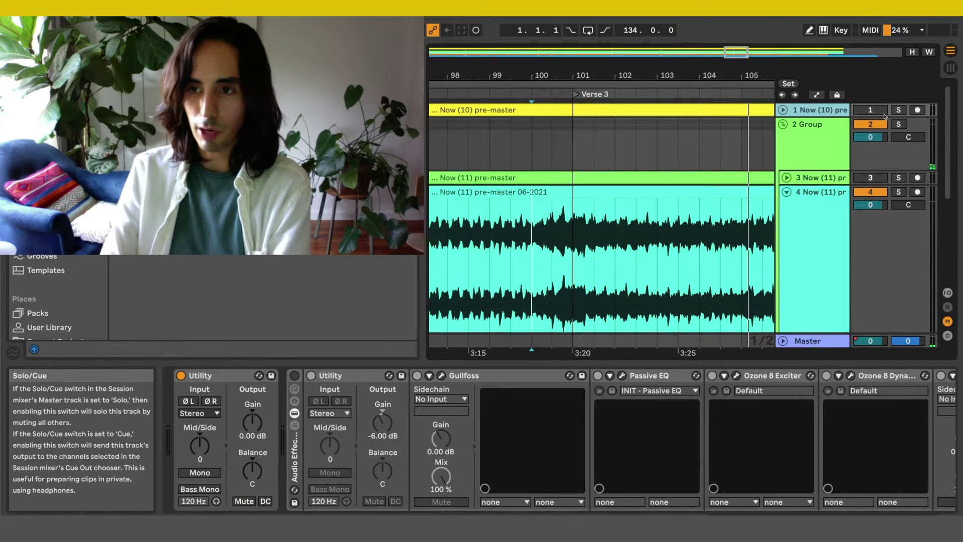
Step: Inspect the first Now (11) pre-master track's waveform, fold it again, and show the devices of the Now (11) pre-master 06-2021 track
left_click(835, 200)
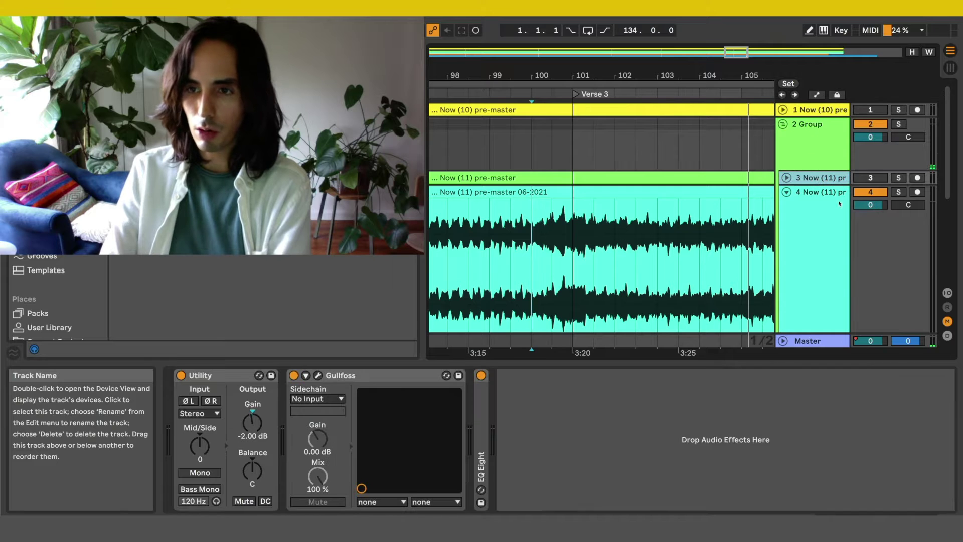
left_click(786, 178)
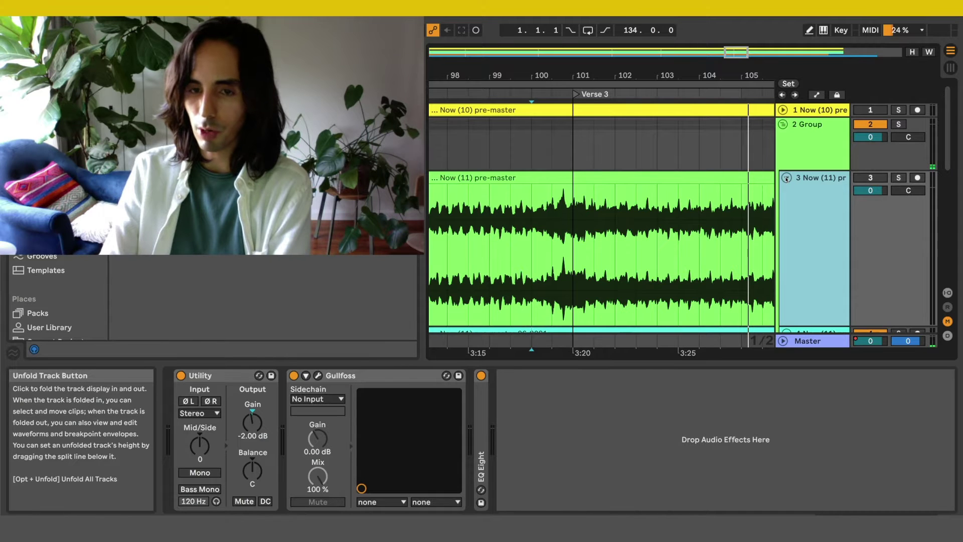
left_click(786, 178)
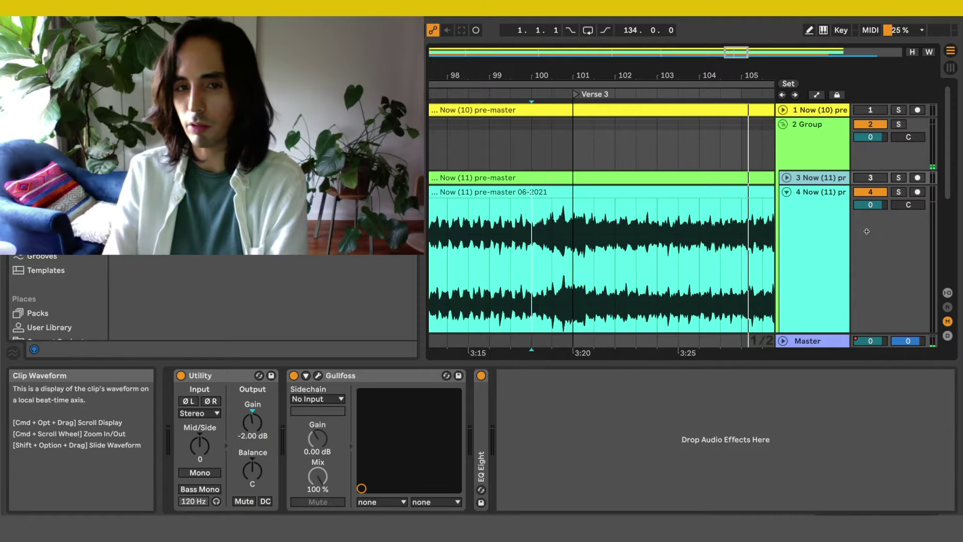
left_click(519, 209)
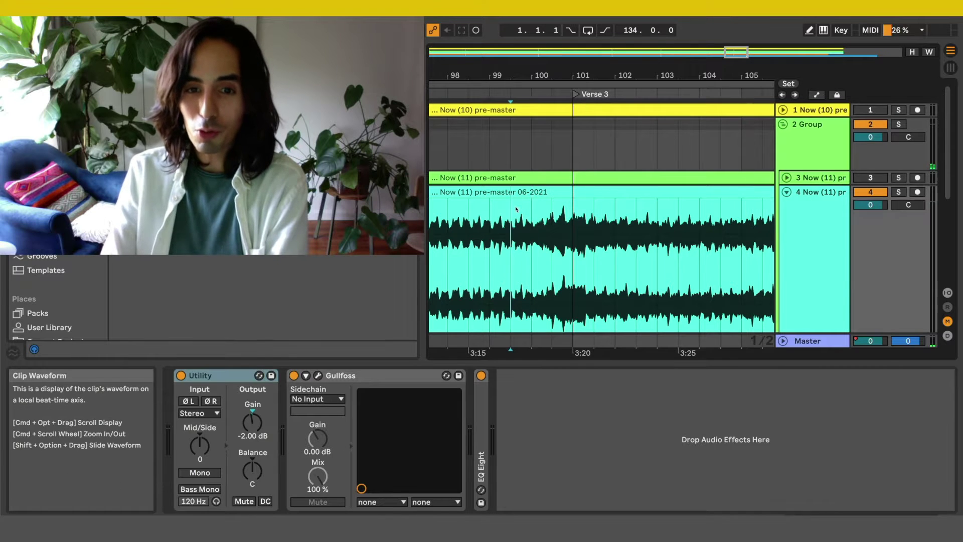
left_click(822, 201)
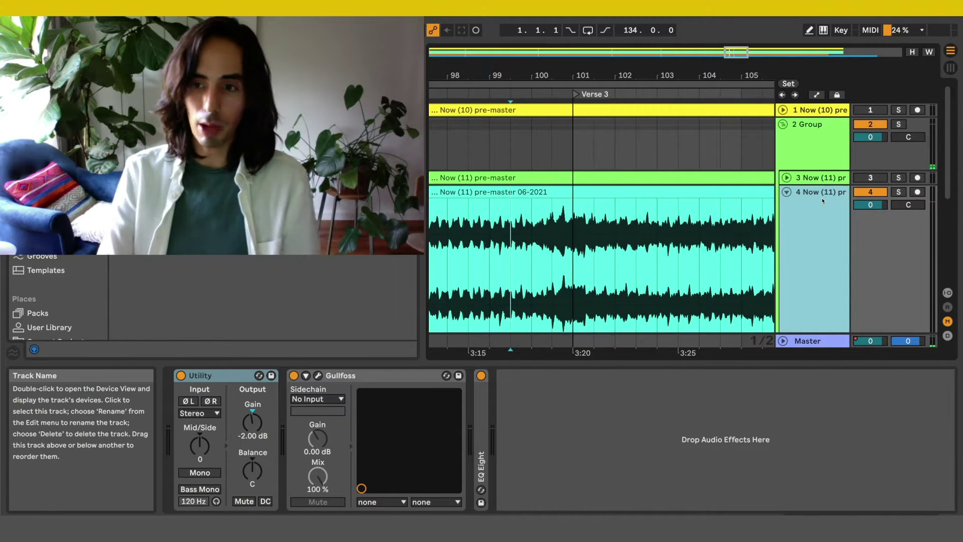
Step: Review the two reference tracks, Car Seat Headrest - Something Soon and Left & Right in the Dark, and their Utility settings
scroll(822, 201, "down", 1)
scroll(820, 210, "up", 1)
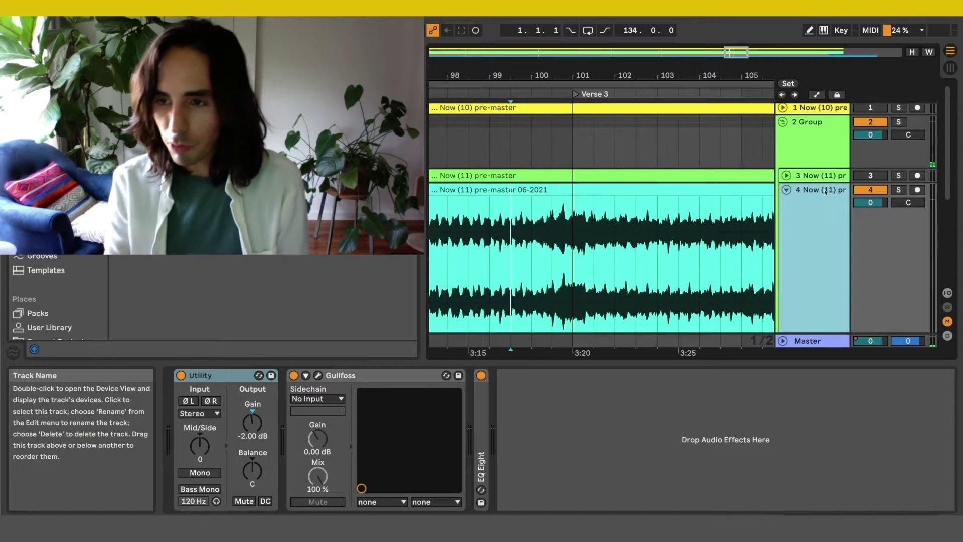
scroll(818, 219, "down", 1)
scroll(818, 219, "down", 2)
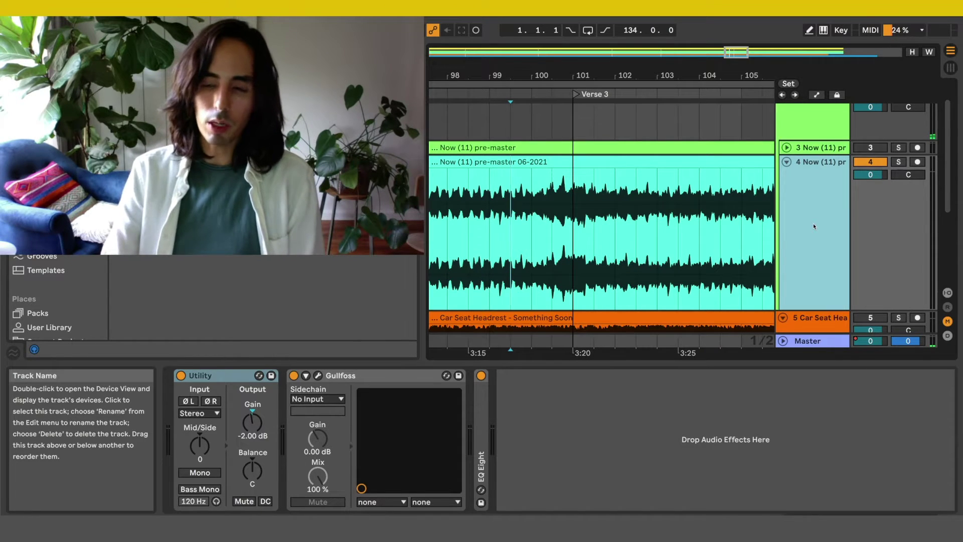
scroll(813, 223, "down", 5)
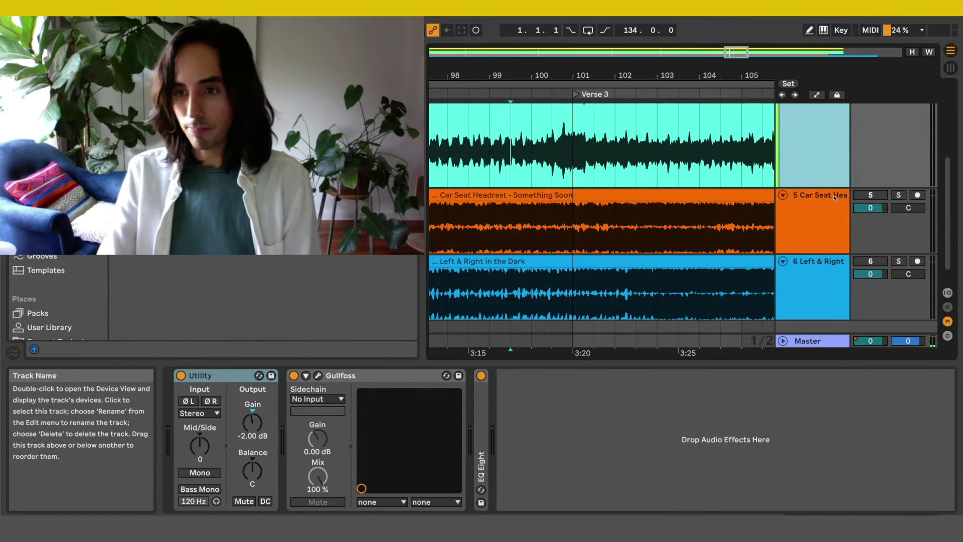
left_click(832, 214)
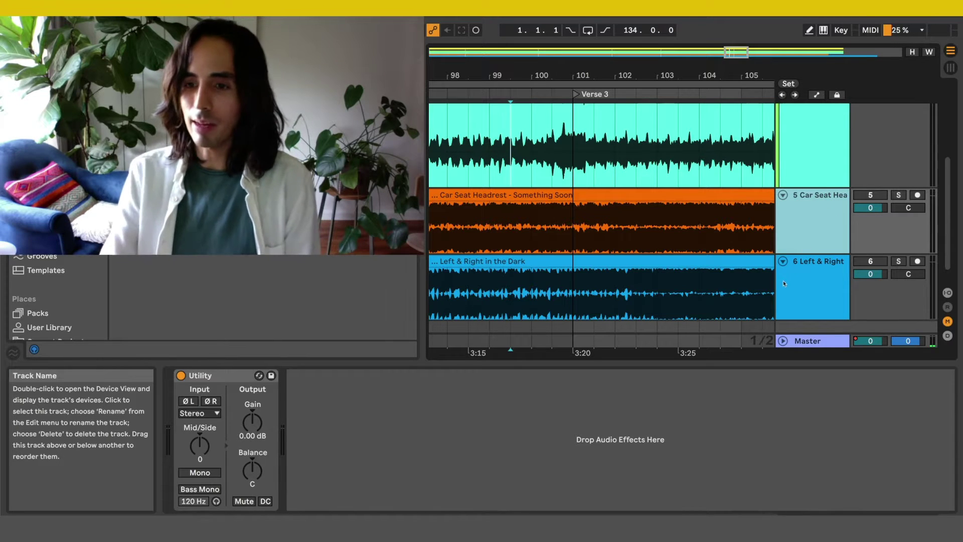
left_click(817, 283)
scroll(815, 276, "down", 1)
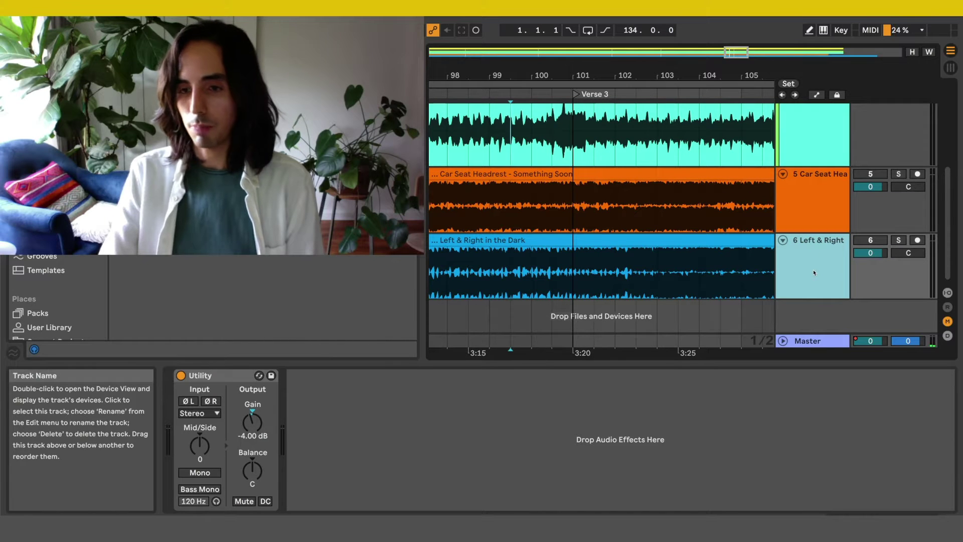
left_click(817, 194)
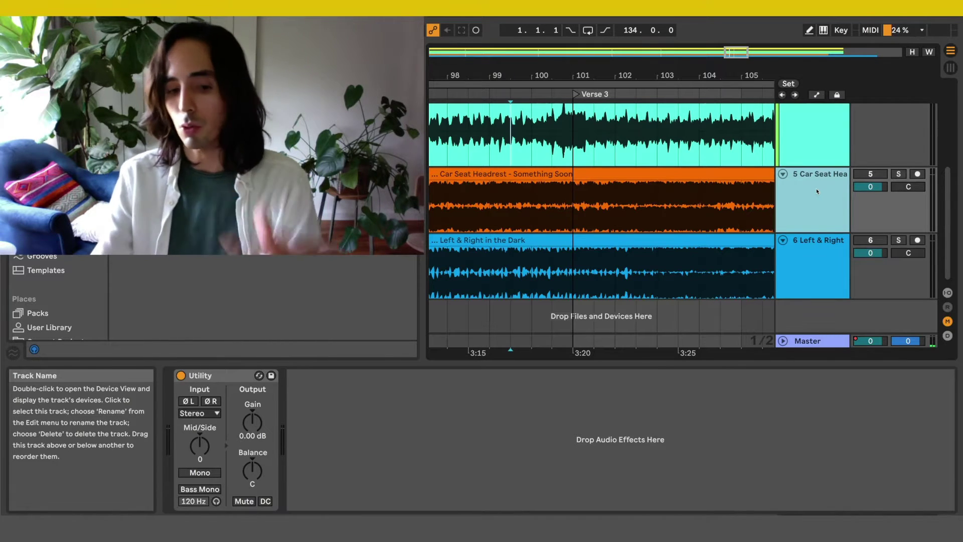
Step: Open the Gullfoss plug-in window on the Now (11) pre-master 06-2021 track and place it over the arrangement
scroll(811, 192, "up", 5)
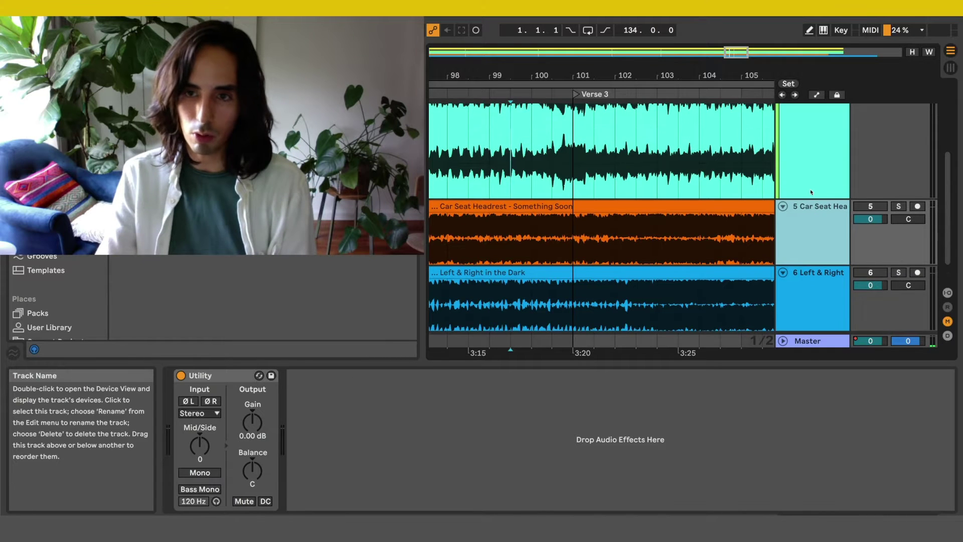
scroll(811, 192, "up", 3)
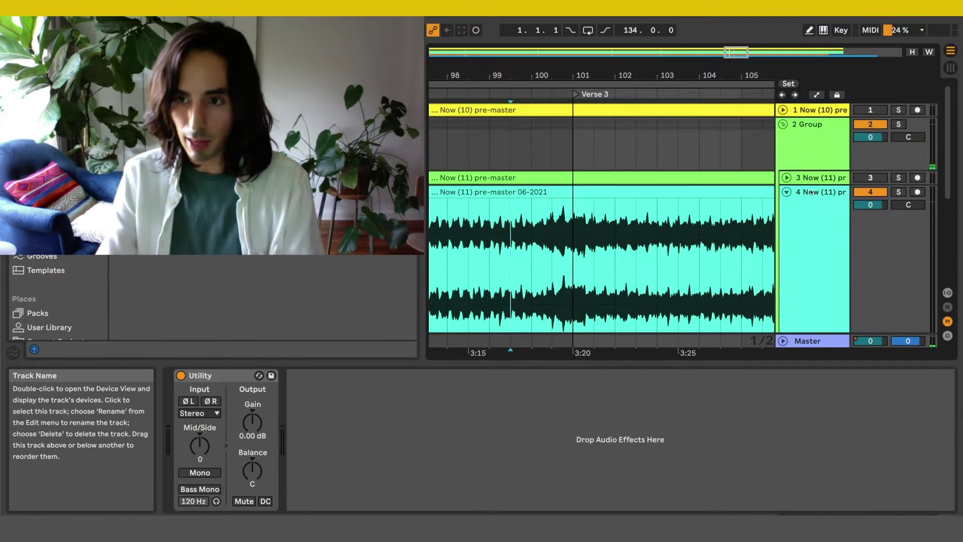
scroll(813, 198, "down", 3)
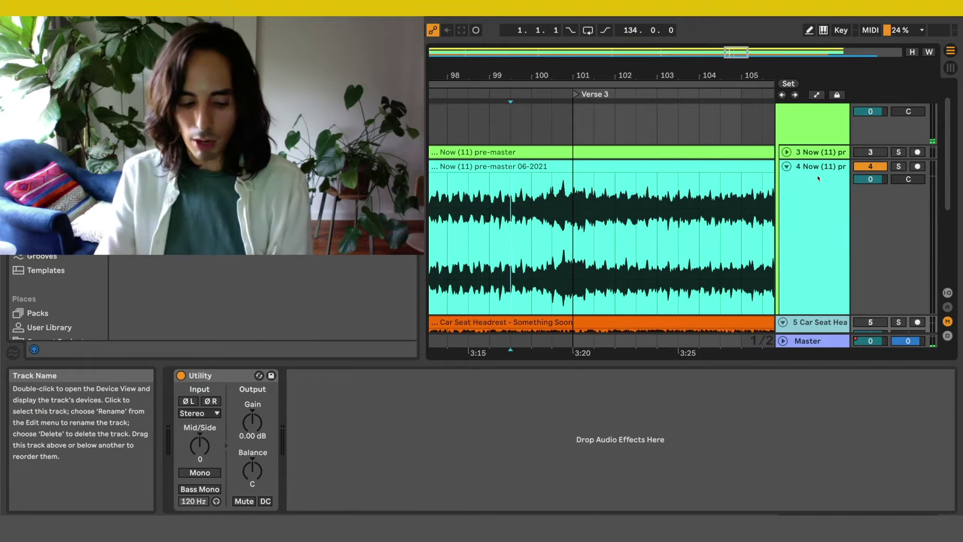
left_click(817, 160)
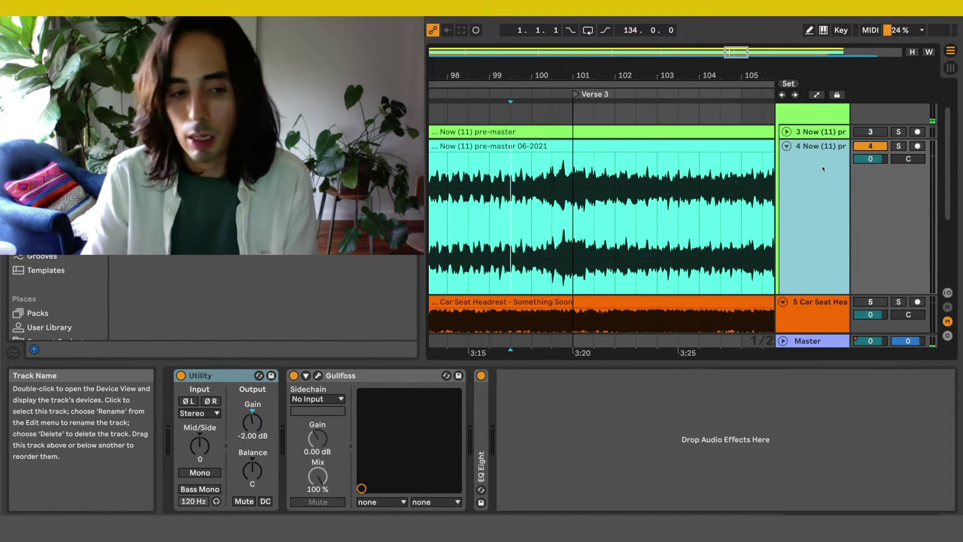
left_click(323, 376)
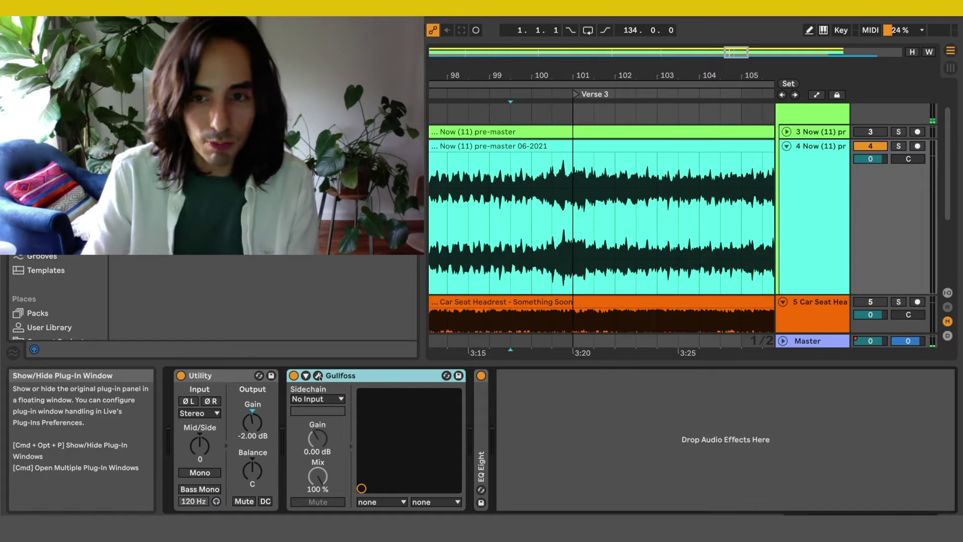
left_click(319, 376)
left_click_drag(530, 194, 783, 180)
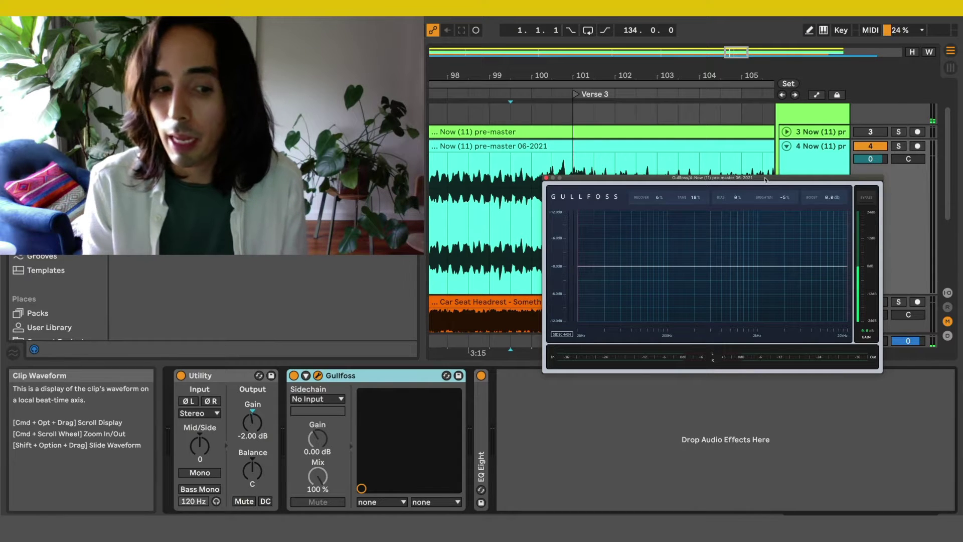
left_click_drag(774, 179, 771, 192)
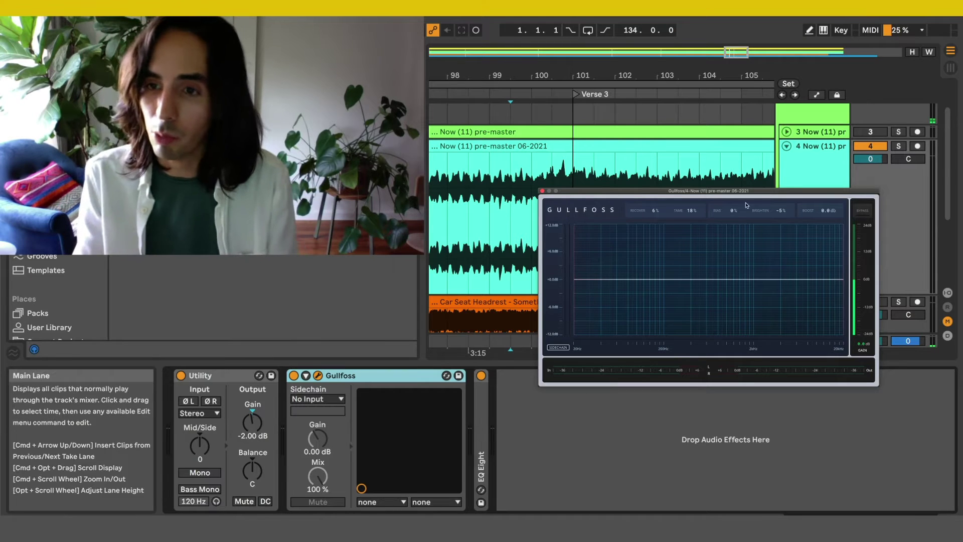
Step: Turn off all four devices on the Group track: Ozone 8 Equalizer, Ozone 8, J37 and Ozone 8 Maximizer
scroll(818, 148, "up", 2)
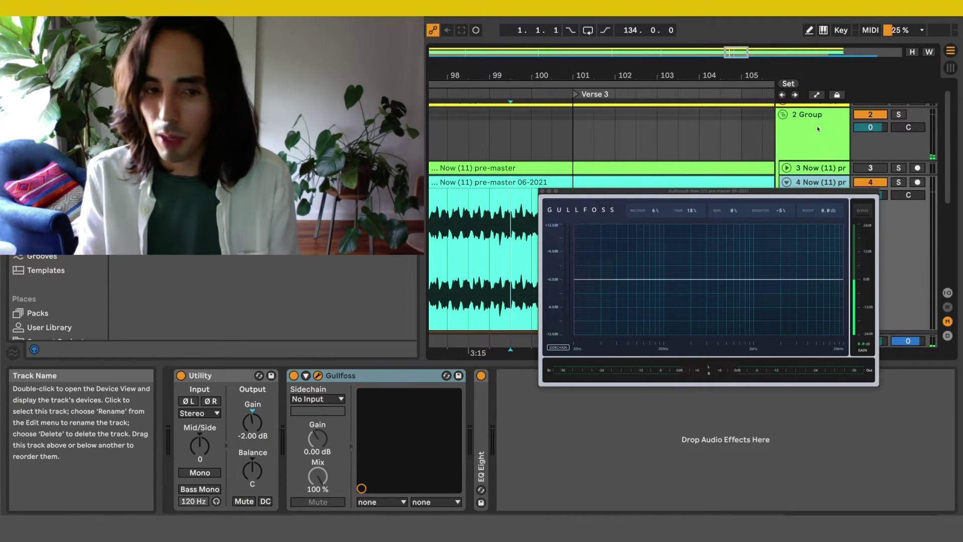
left_click(482, 341)
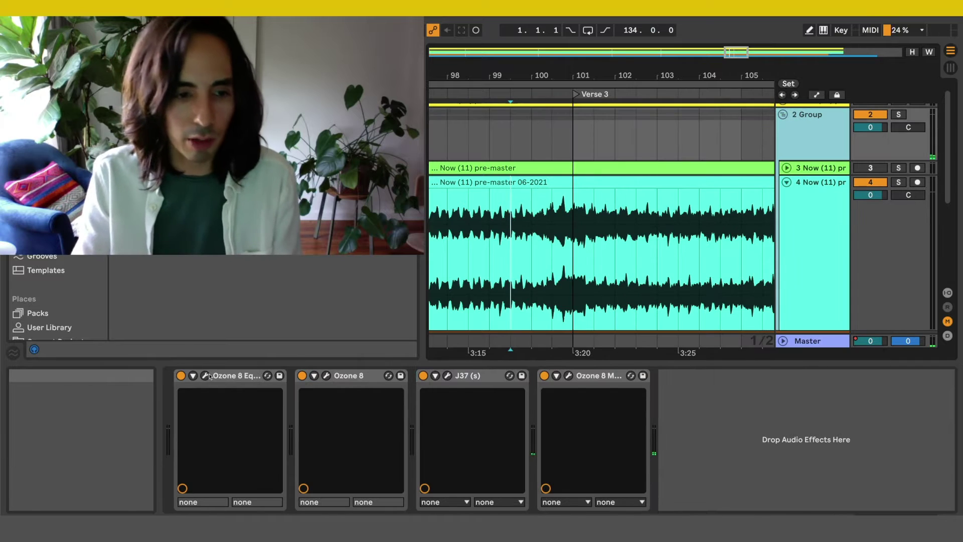
left_click(243, 368)
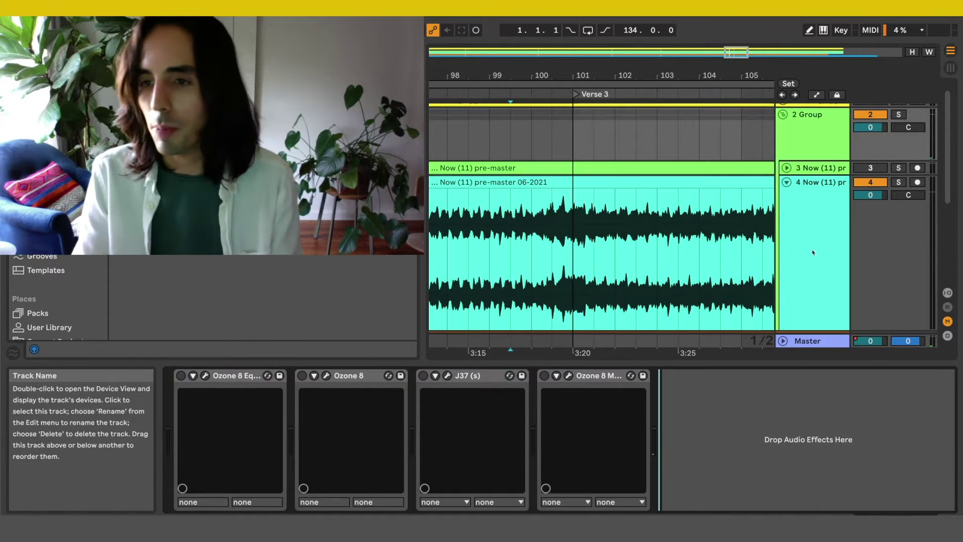
Step: Return to the Now (11) pre-master 06-2021 track and move its Gullfoss window clear of the upper waveform
left_click(814, 205)
left_click_drag(754, 194, 682, 158)
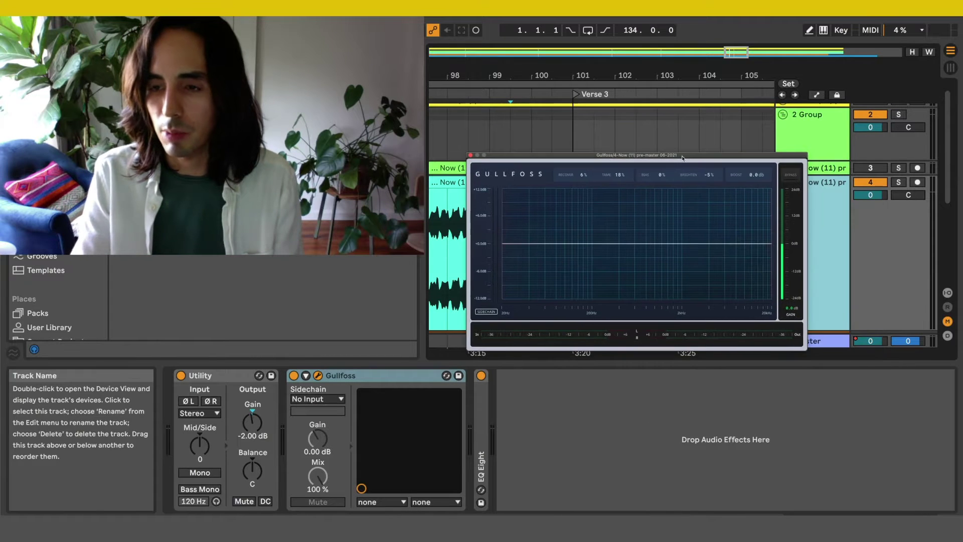
scroll(854, 232, "down", 3)
scroll(854, 233, "up", 3)
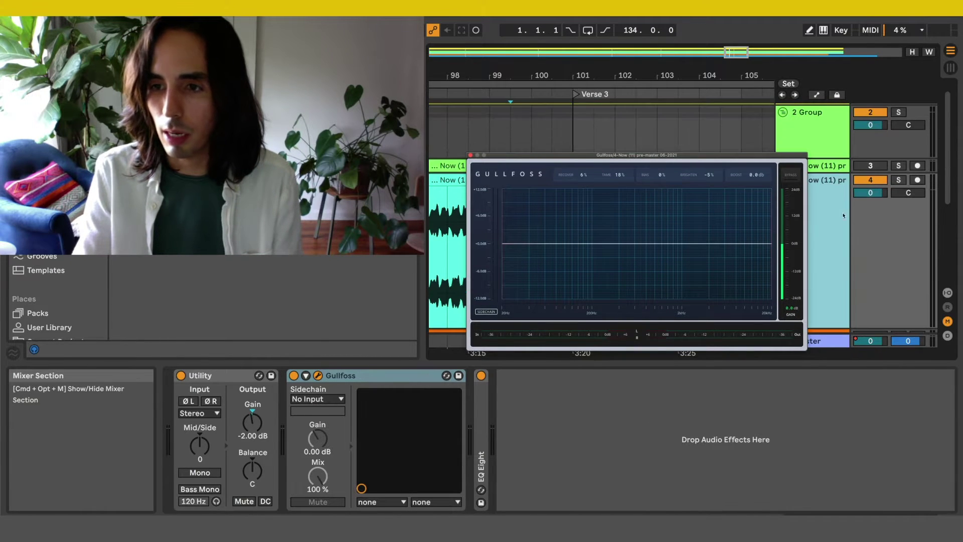
left_click_drag(639, 152, 731, 242)
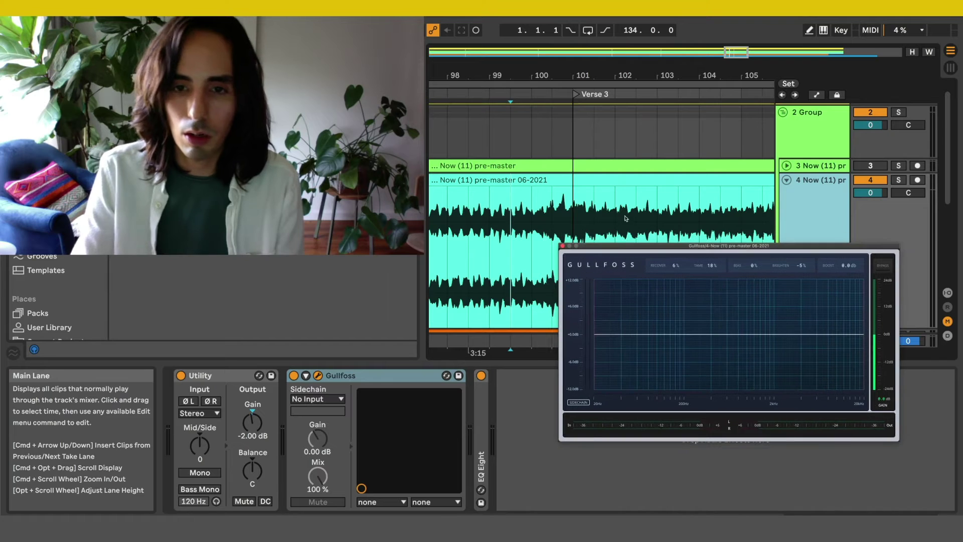
Step: Play from the start of Verse 3, comparing the sound with Gullfoss bypassed and active, and close the plug-in window after stopping playback
left_click(576, 211)
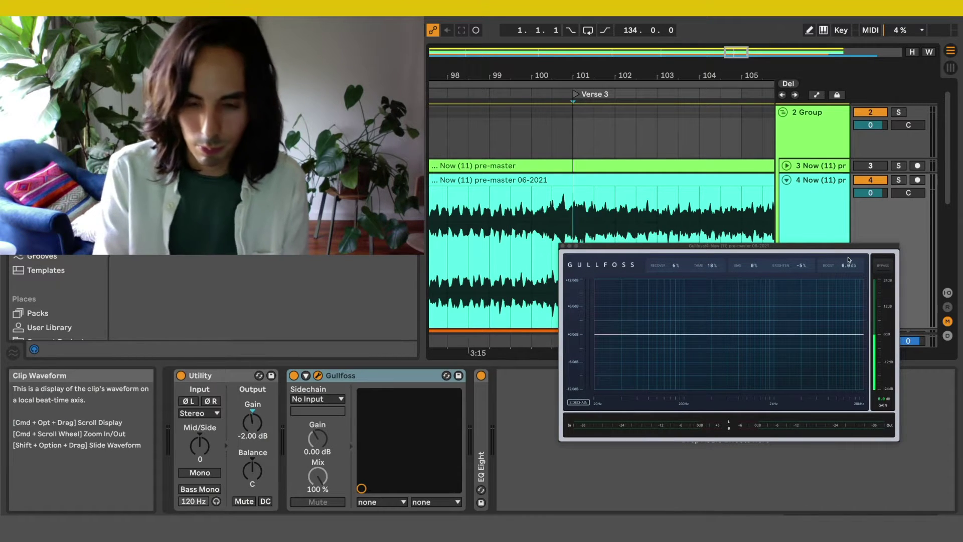
left_click(884, 269)
key("space")
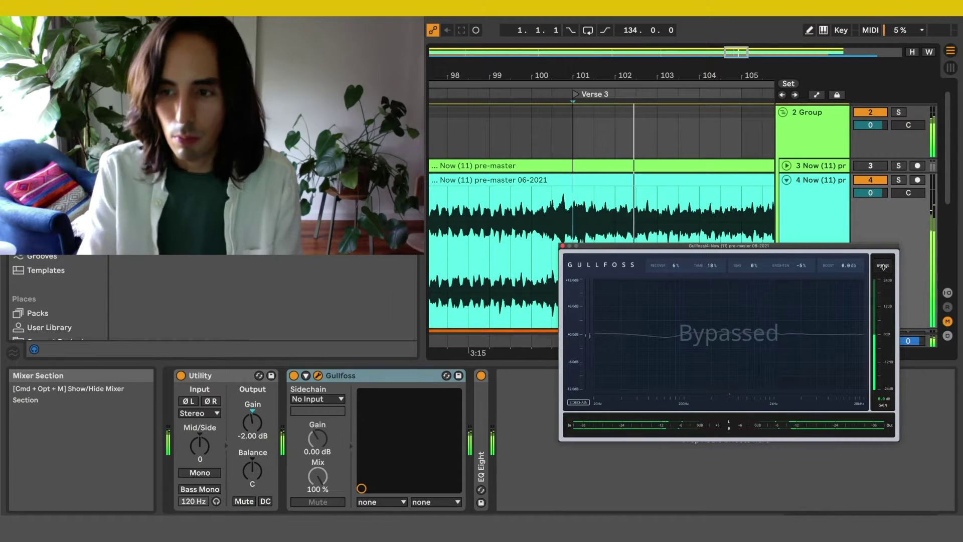
left_click(886, 264)
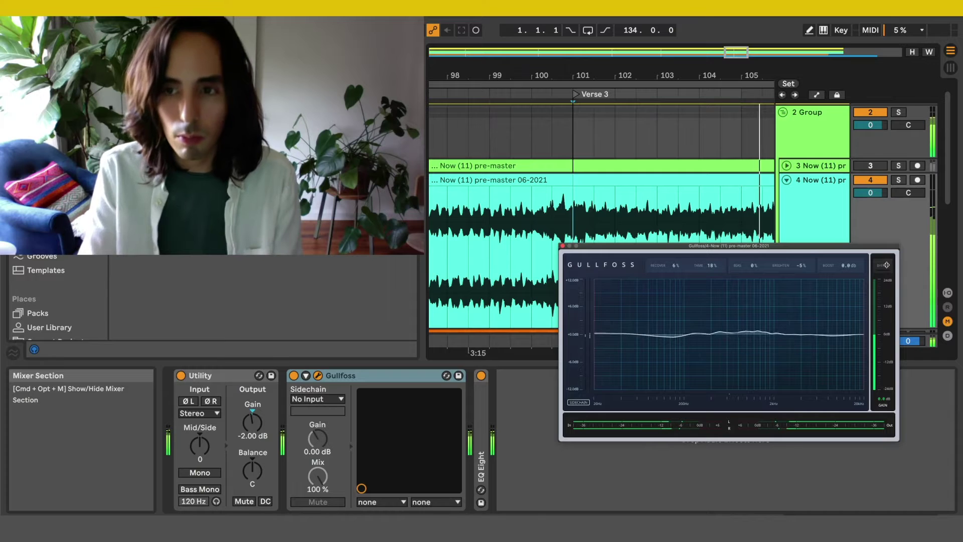
left_click(886, 265)
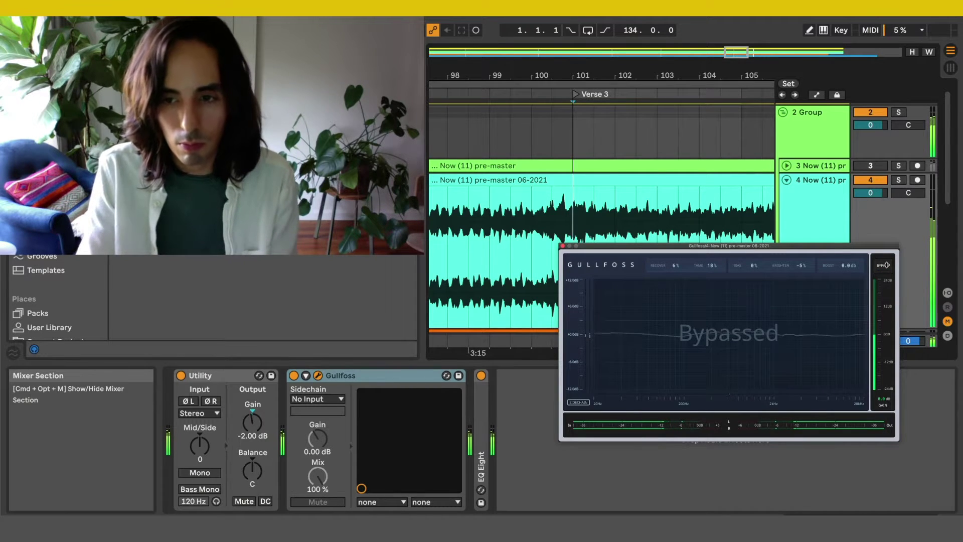
left_click(886, 264)
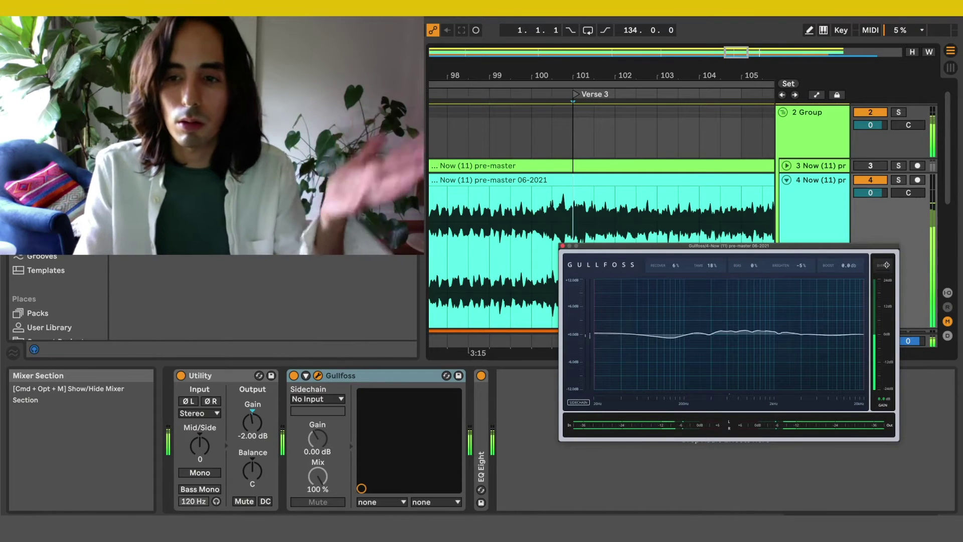
left_click(886, 265)
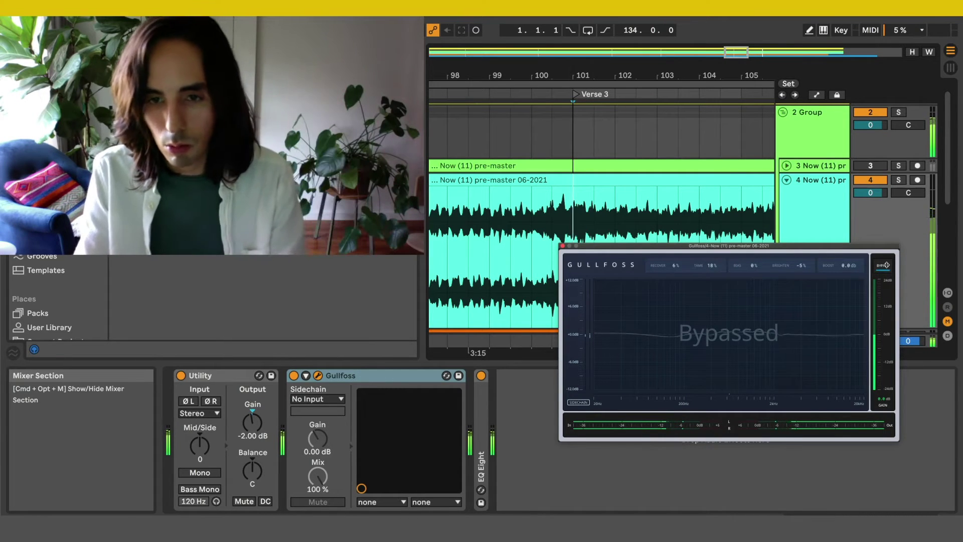
left_click(886, 265)
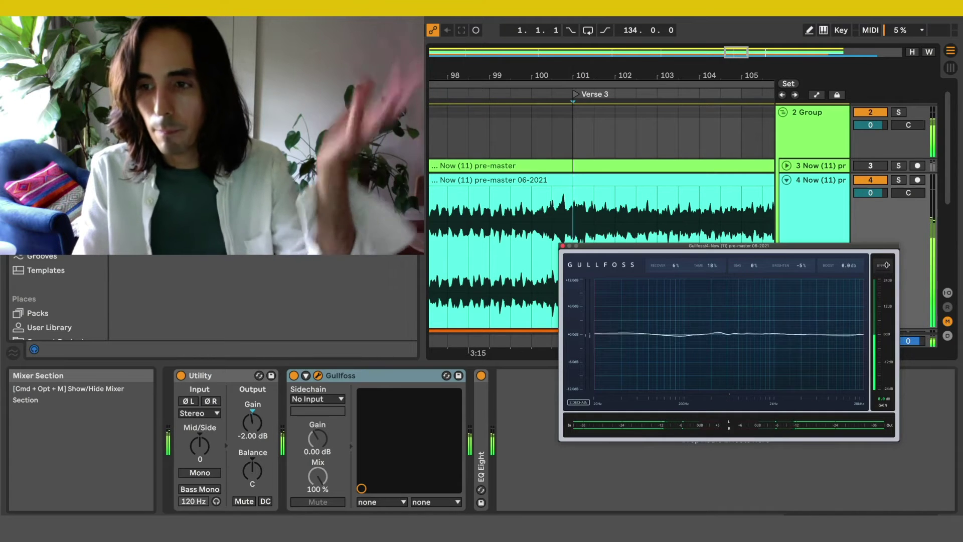
key("space")
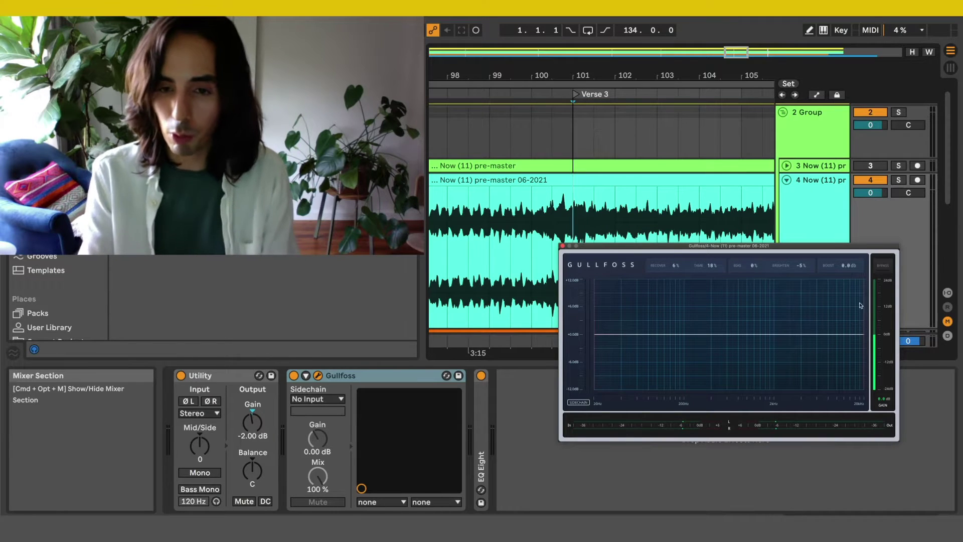
left_click(563, 247)
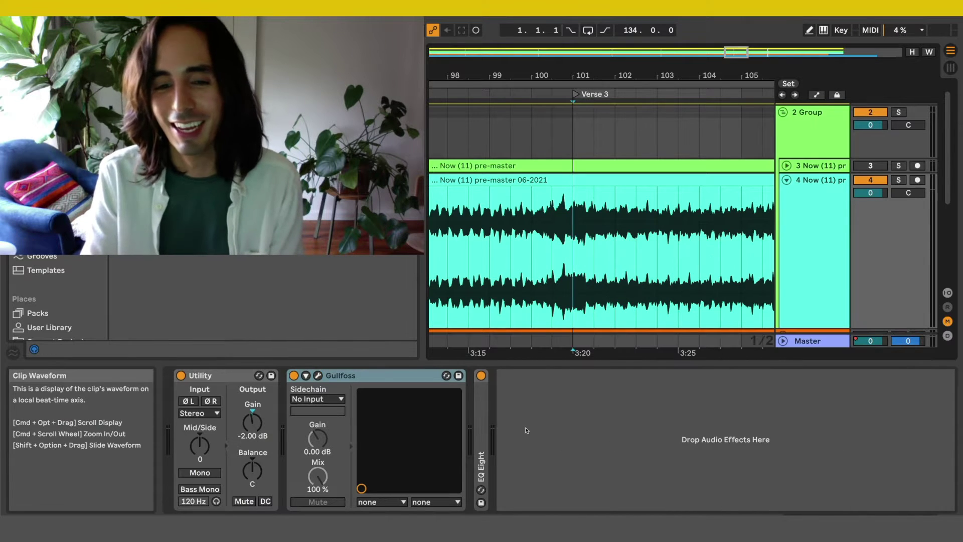
Step: Expand the EQ Eight device on the Now (11) pre-master 06-2021 track, keeping that track selected after a glance at the Group track
double_click(482, 424)
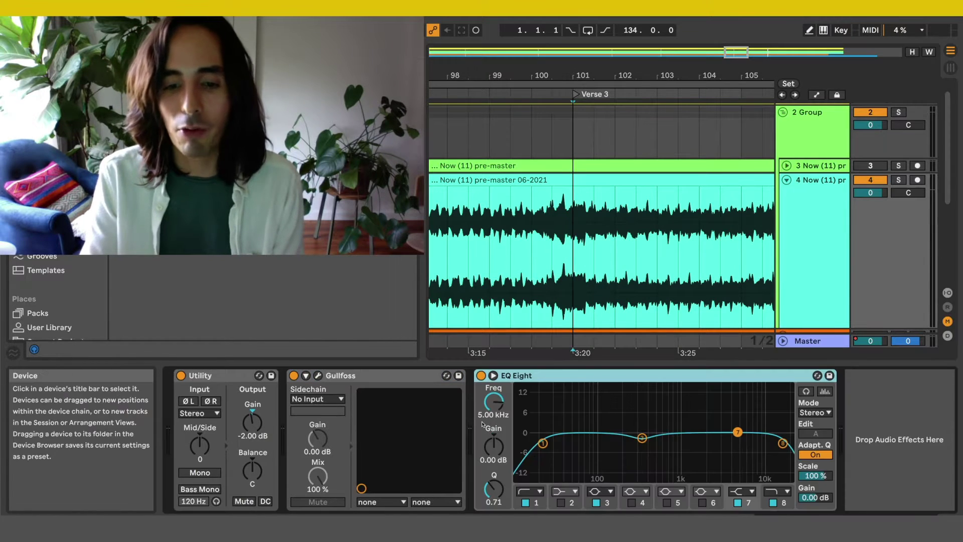
left_click(880, 406)
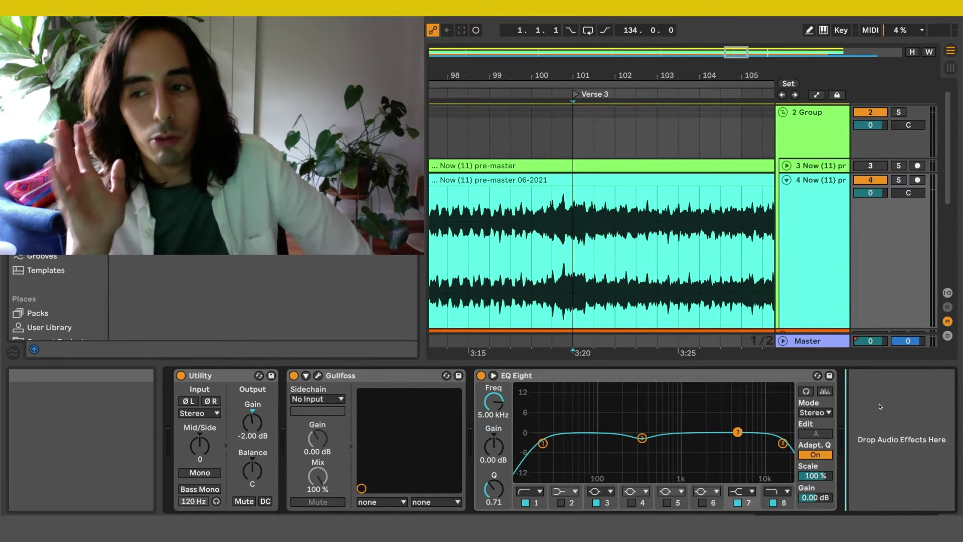
left_click(814, 142)
left_click(802, 239)
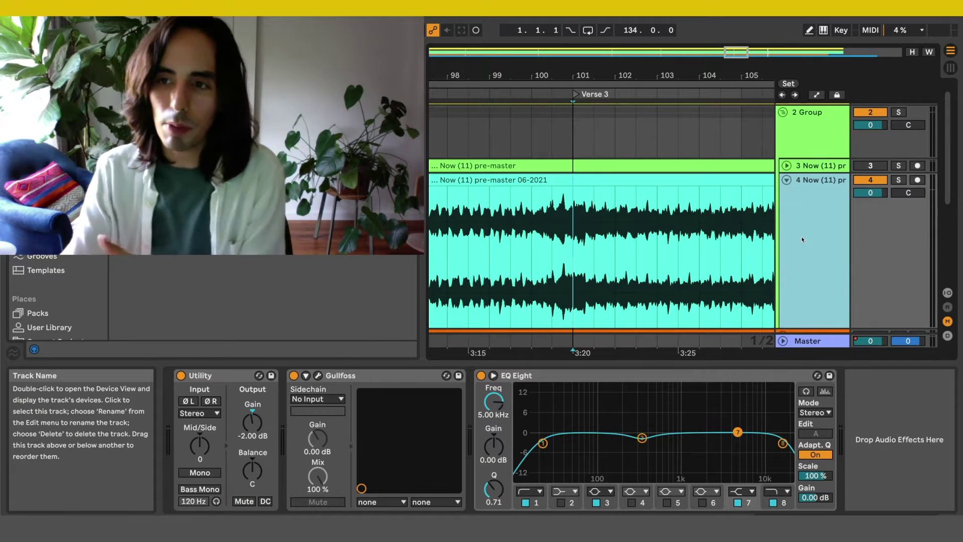
Step: Examine the settings of EQ Eight filter bands 3, 1, 7 and 8 one after another
left_click(609, 504)
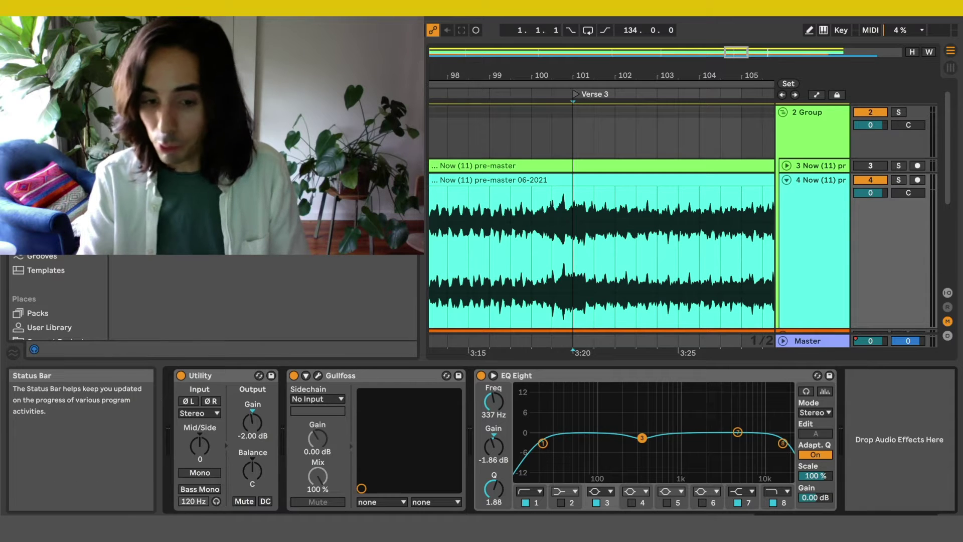
left_click(537, 506)
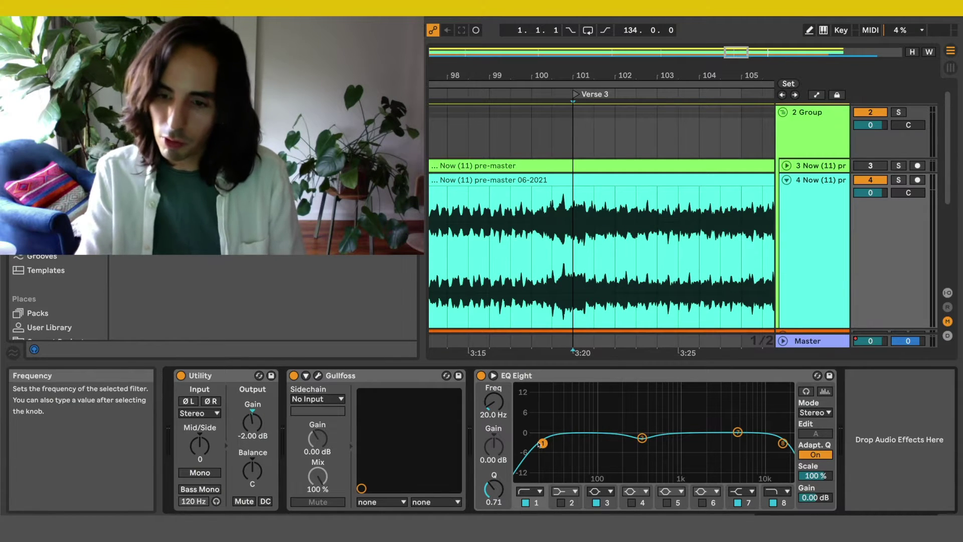
left_click(748, 504)
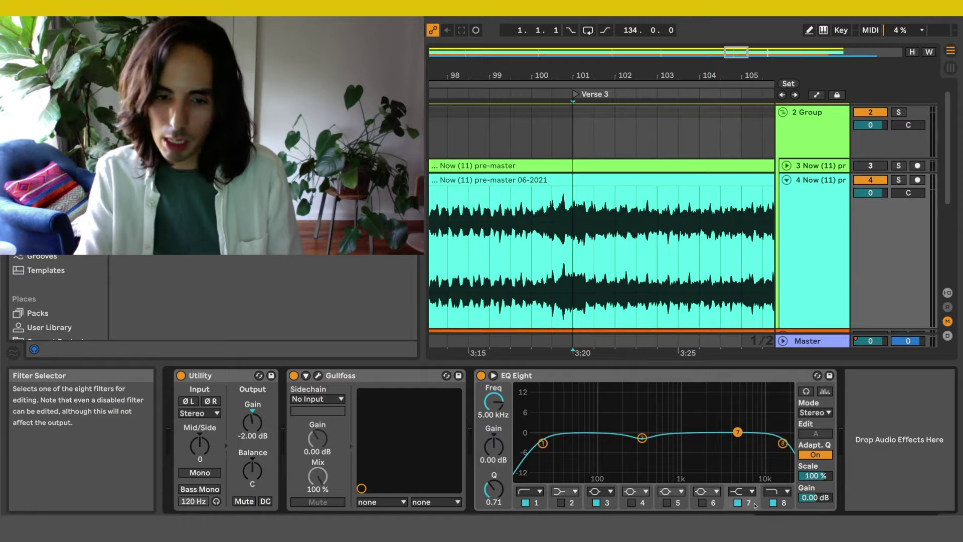
left_click(783, 503)
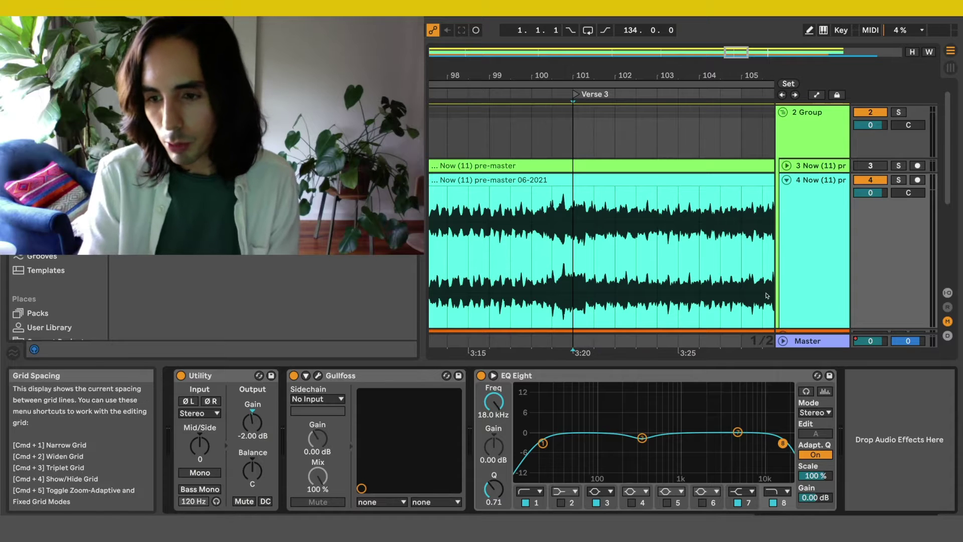
Step: Play from the start of Verse 3, comparing the sound with EQ Eight bypassed and active, and stop with it active
left_click(651, 376)
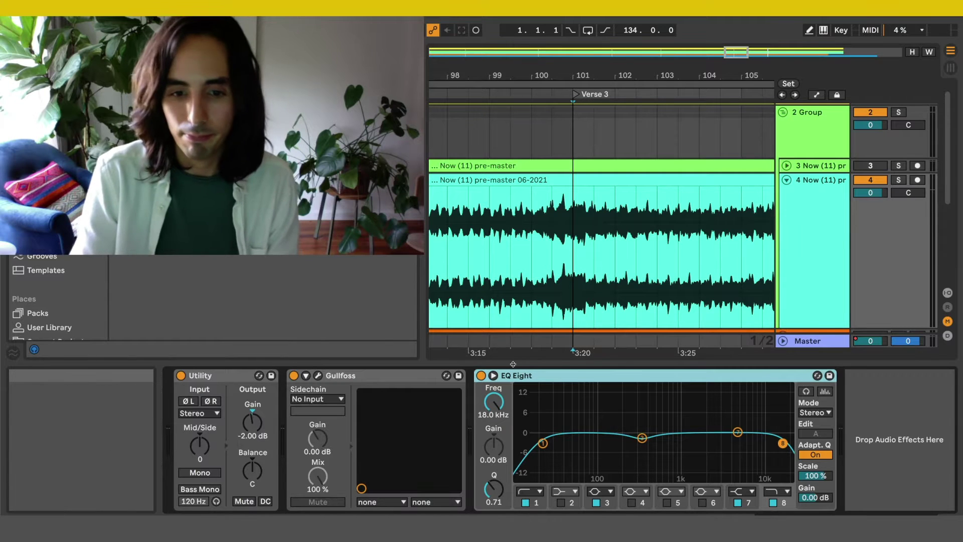
left_click(481, 375)
key("space")
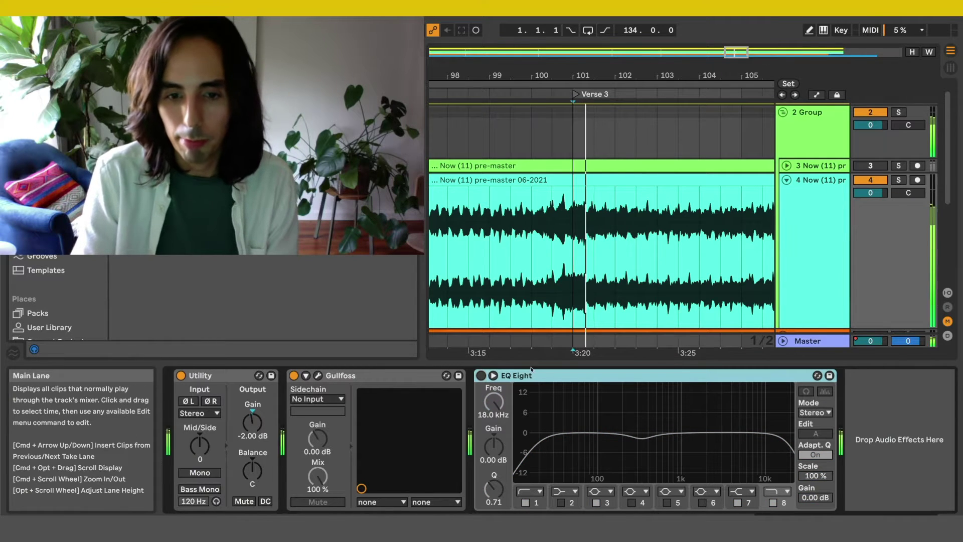
left_click(481, 377)
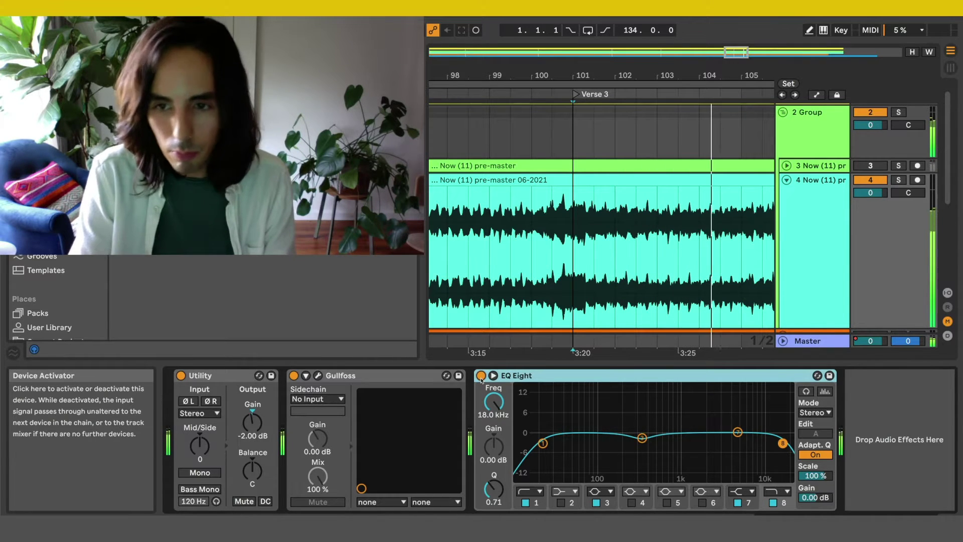
left_click(481, 376)
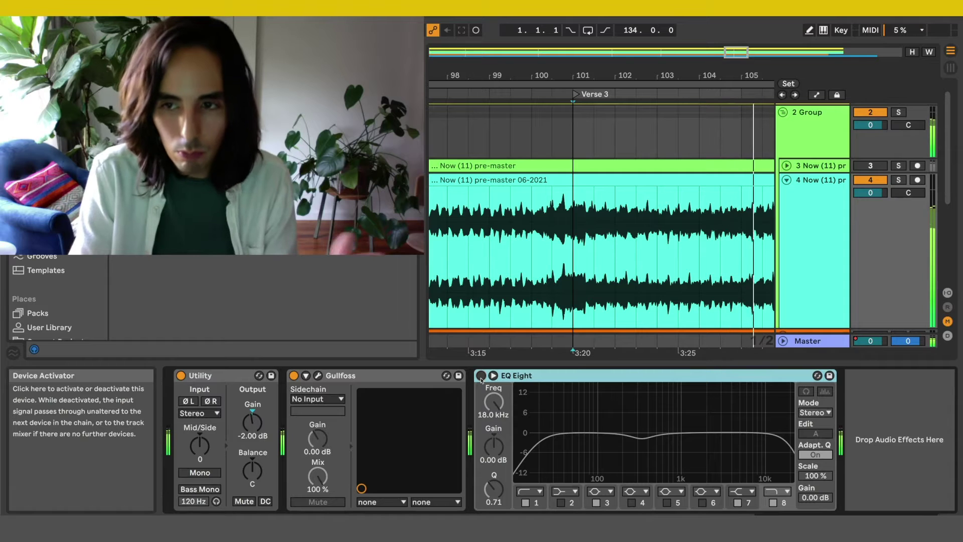
left_click(480, 377)
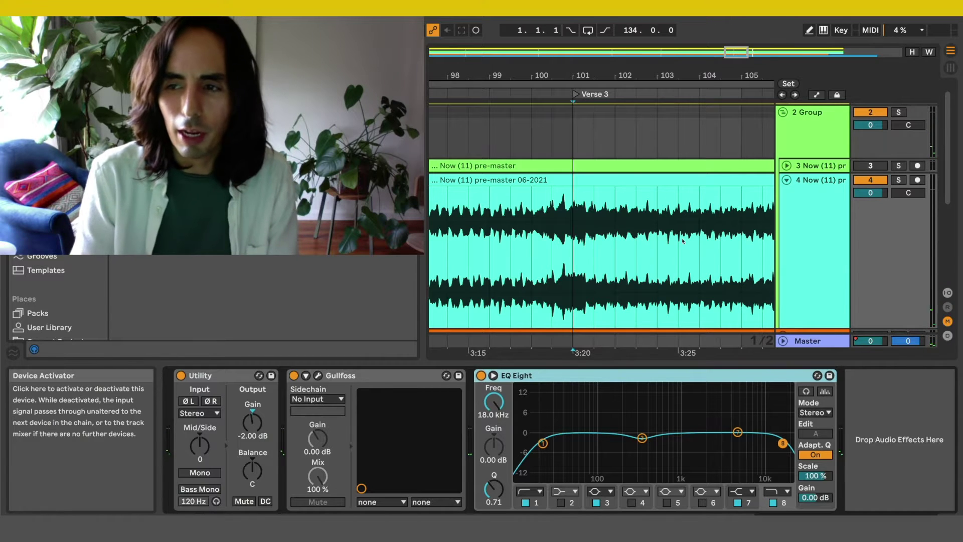
Step: View the Group track's device chain, return to the Now (11) pre-master 06-2021 track and fold that track
left_click(803, 185)
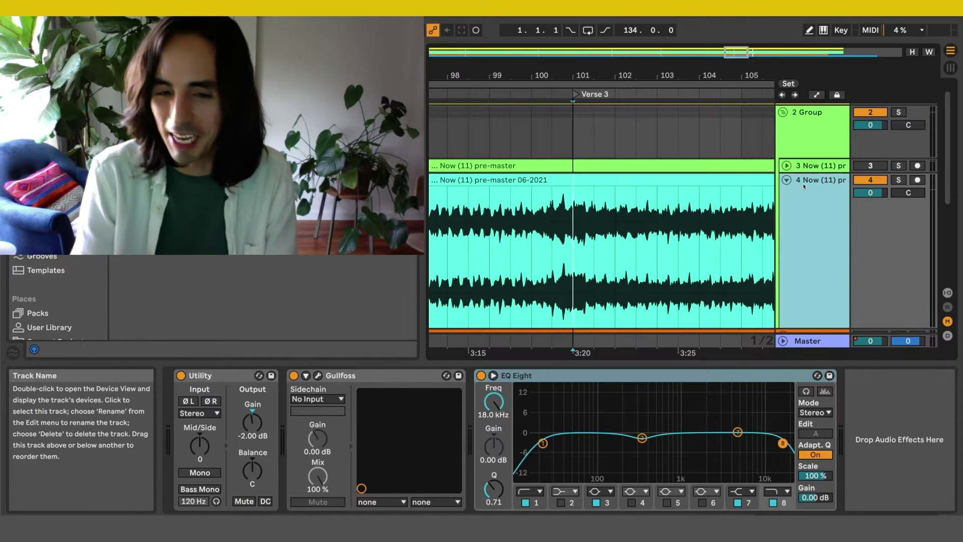
left_click(801, 146)
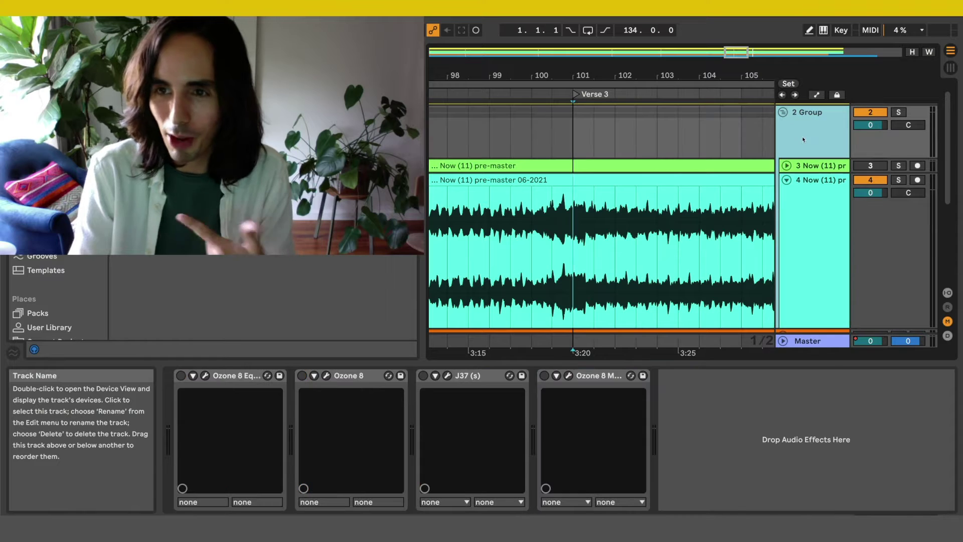
left_click(817, 187)
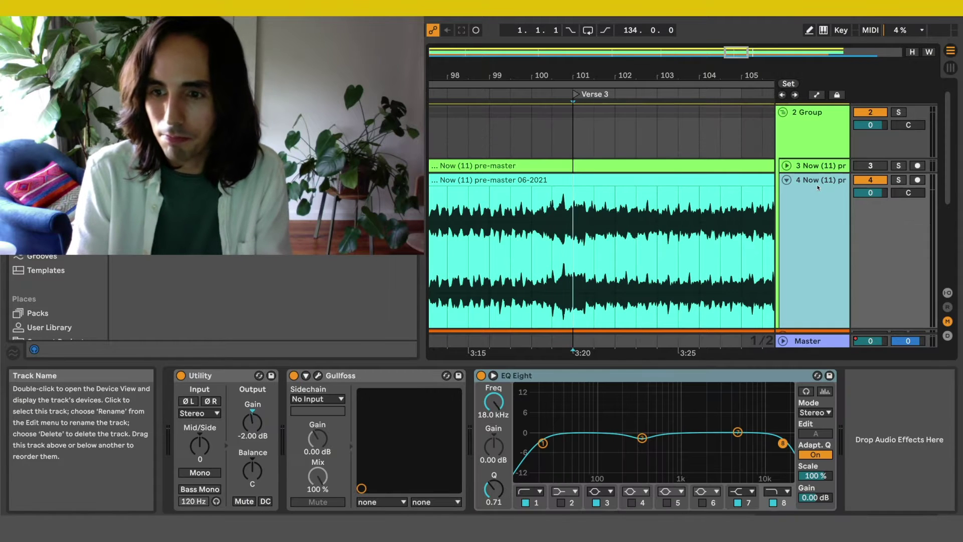
left_click(786, 180)
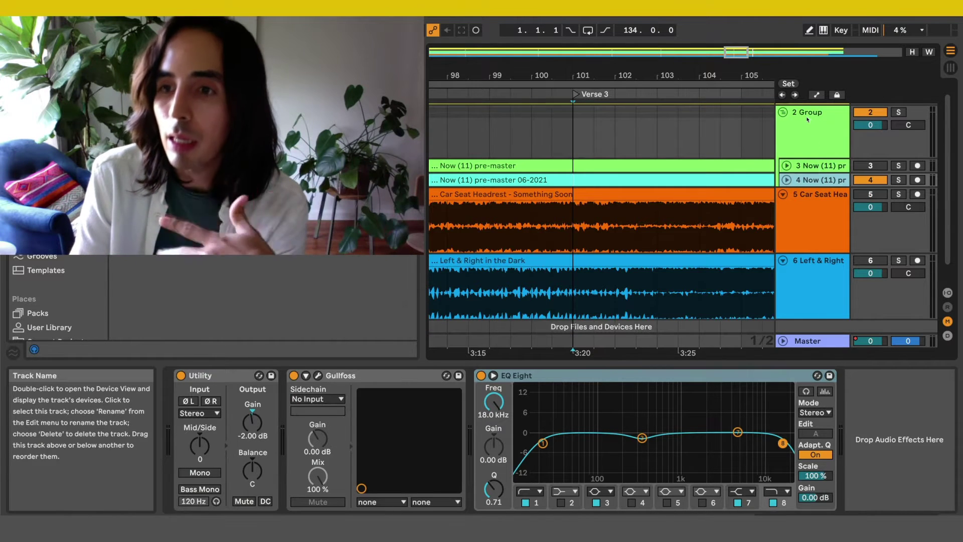
Step: Review the Utility devices on the Left & Right in the Dark and Car Seat Headrest reference tracks
left_click(817, 269)
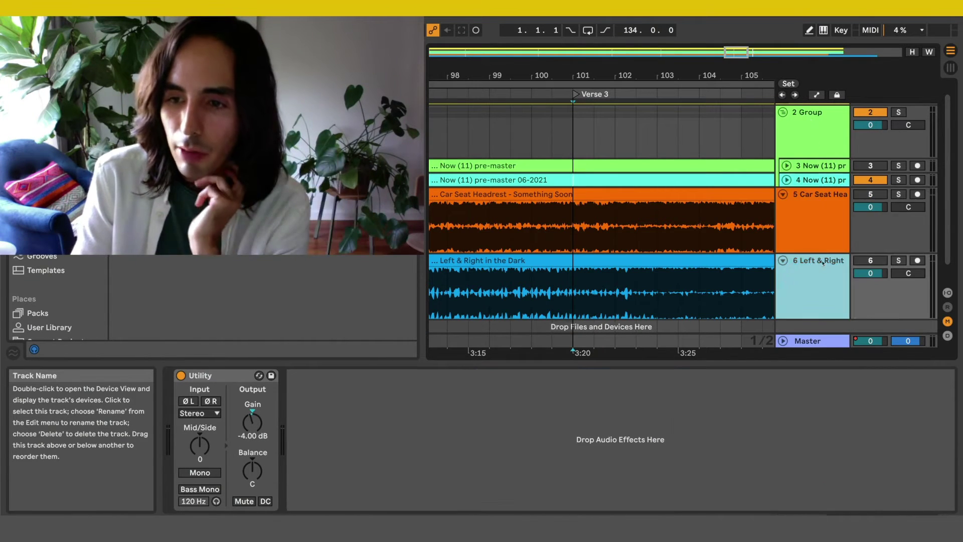
left_click(818, 269)
left_click(815, 213)
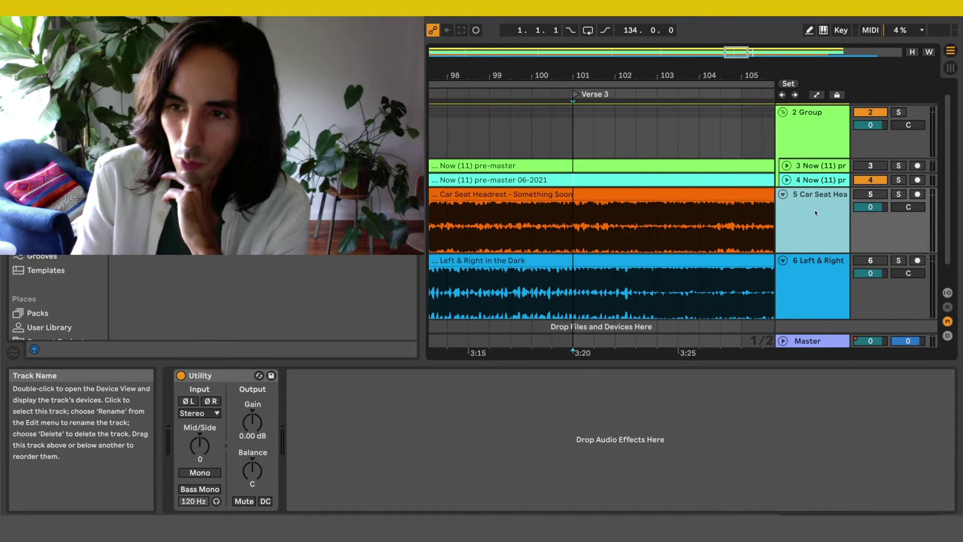
left_click(819, 264)
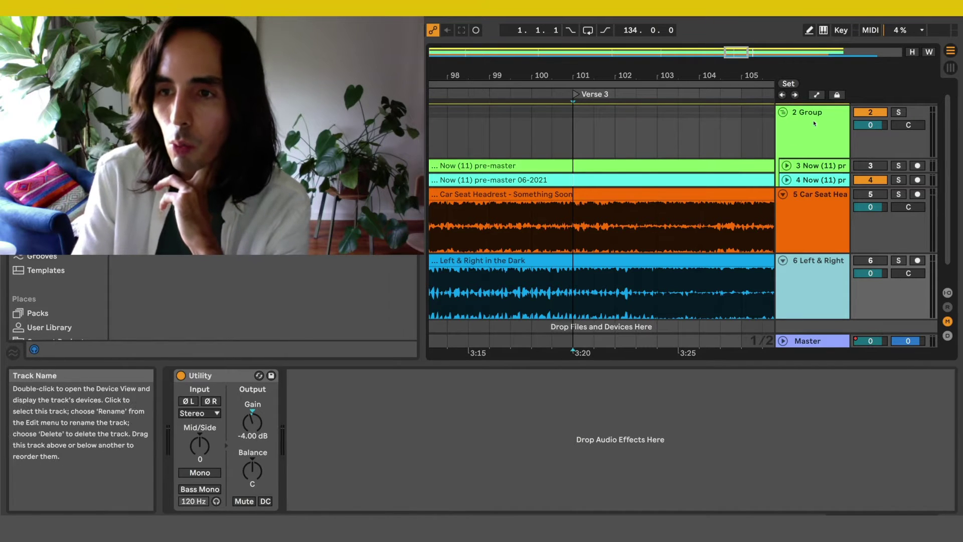
Step: Turn on Ozone 8 Equalizer on the Group track, open its plug-in window and move it up over the arrangement
left_click(814, 123)
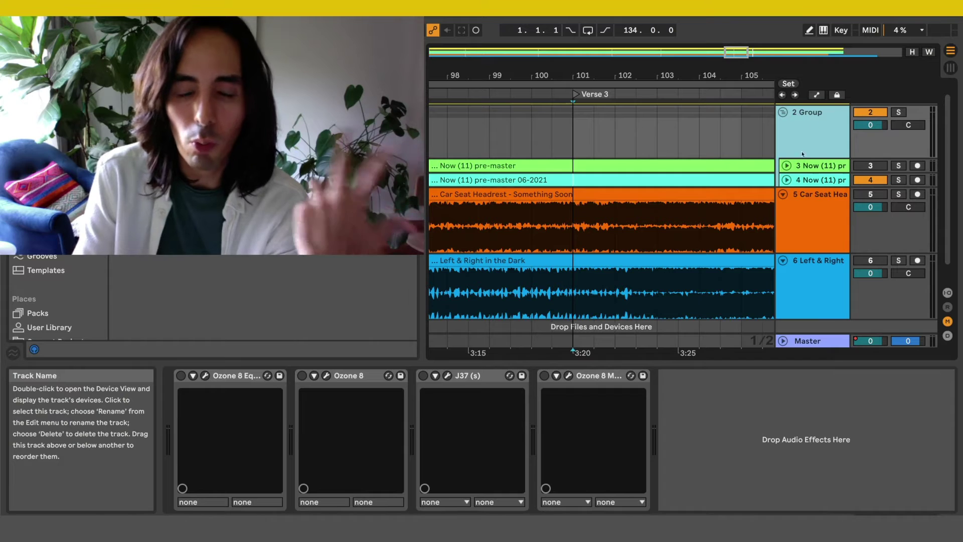
left_click(181, 380)
left_click(181, 376)
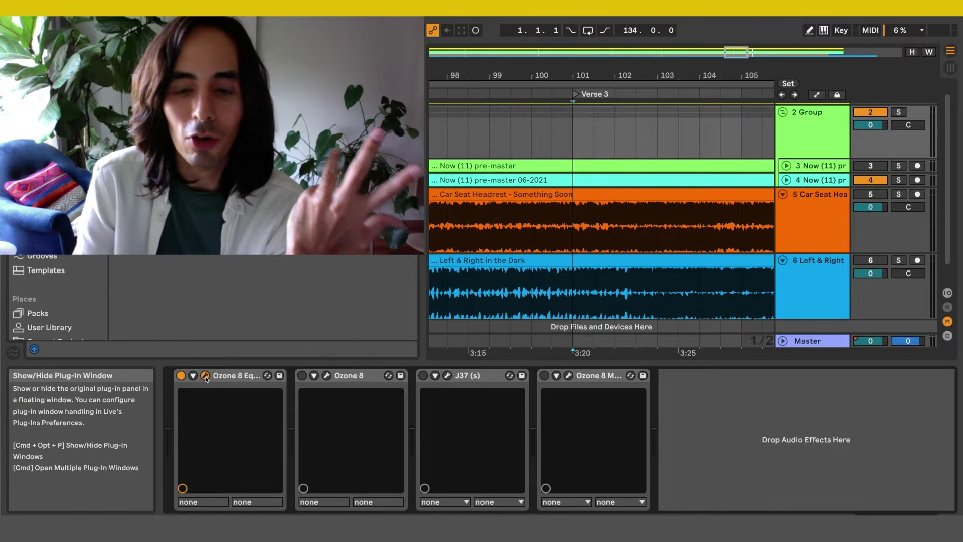
left_click(206, 377)
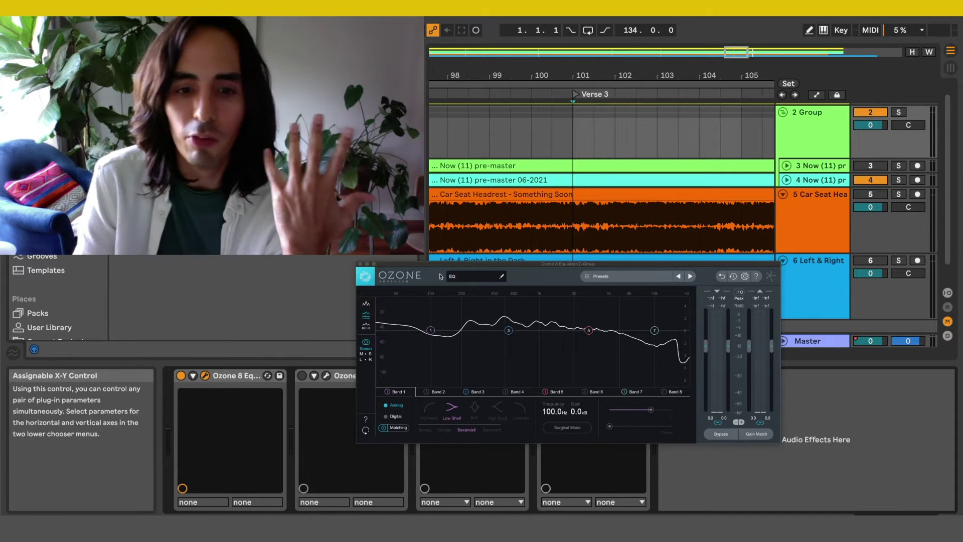
left_click_drag(538, 263, 650, 173)
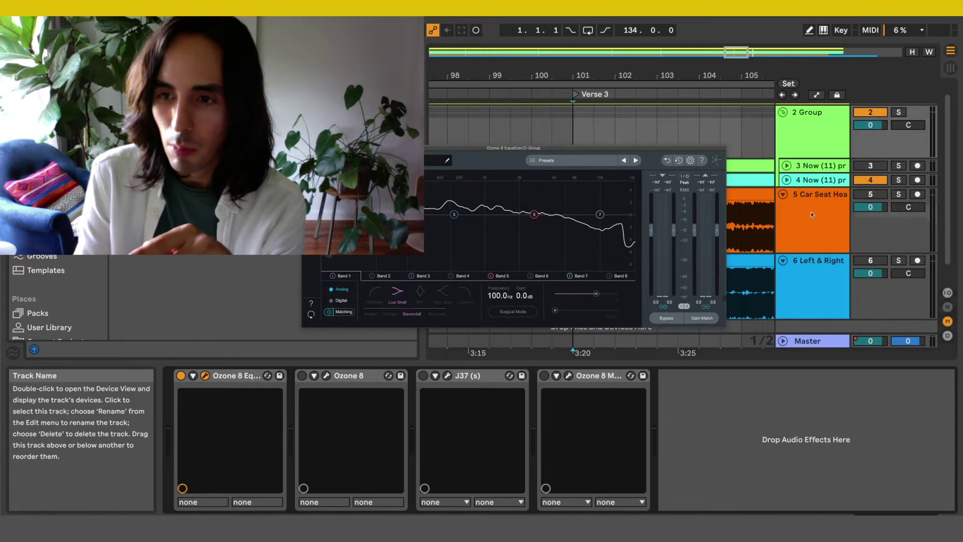
Step: Glance at the Car Seat Headrest track, return to the Group track and move the Ozone 8 Equalizer window fully over the arrangement
left_click(820, 194)
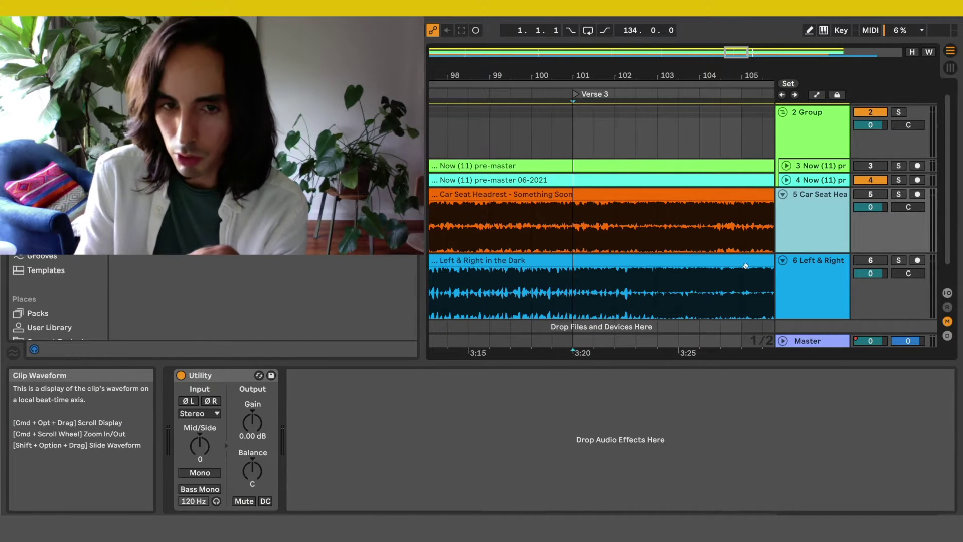
left_click(826, 143)
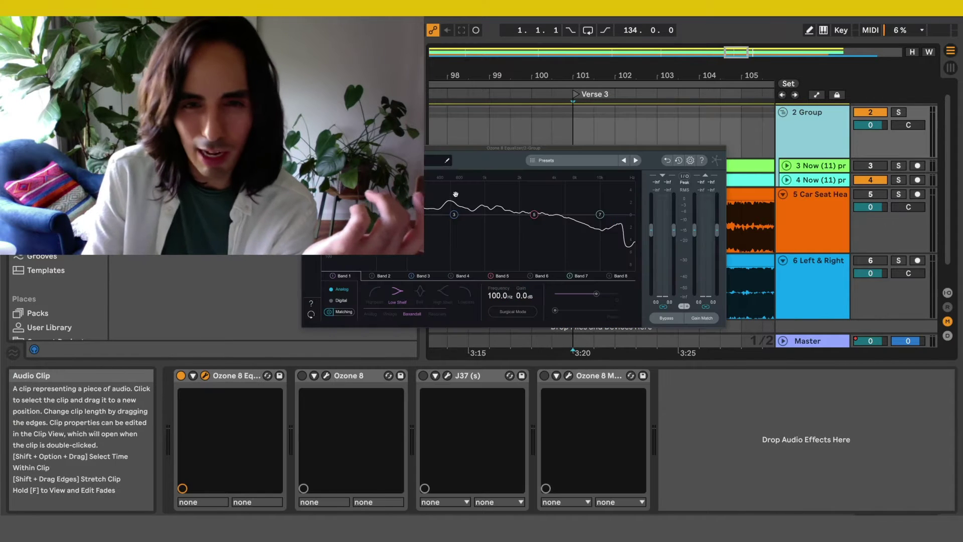
left_click_drag(487, 150, 676, 159)
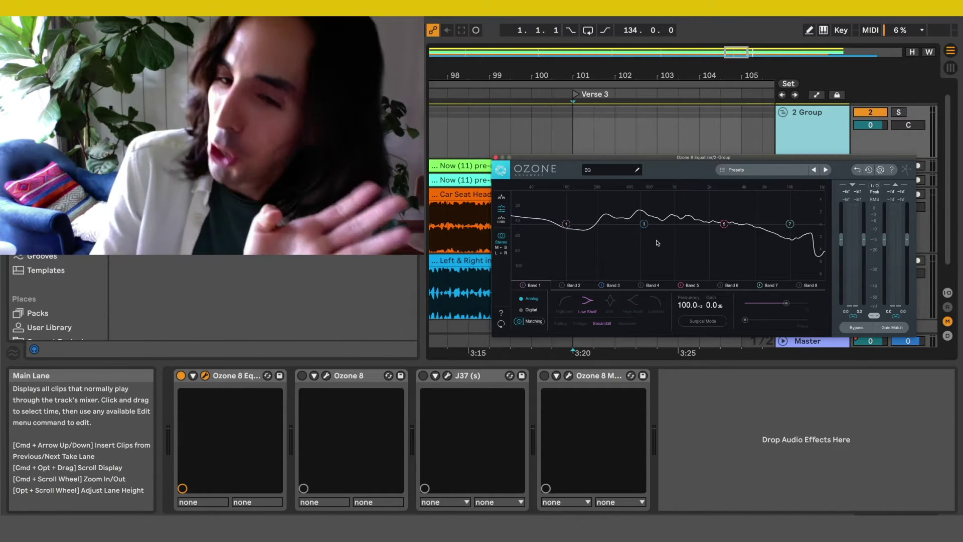
Step: Show the matching controls in Ozone 8 Equalizer to examine the source, matched and target curves, then close the plug-in window
left_click(534, 321)
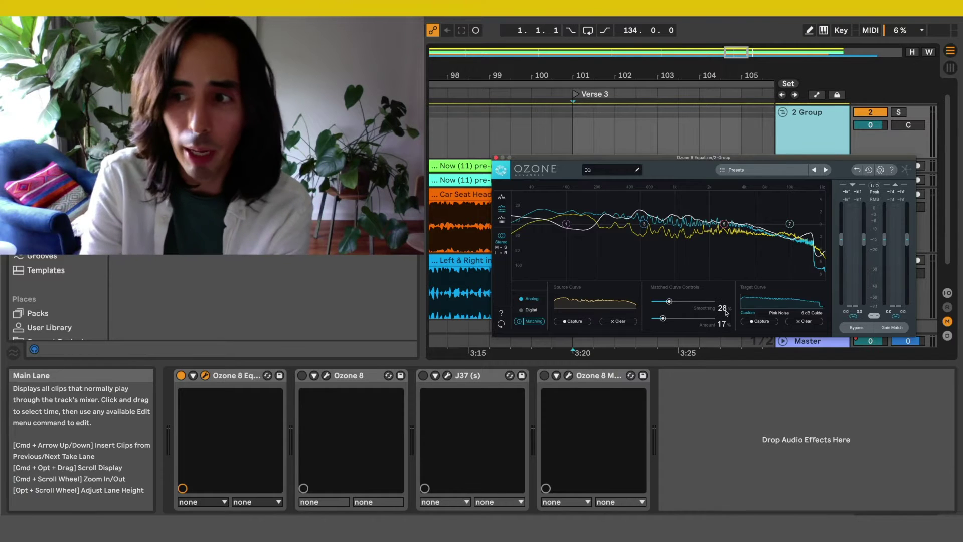
left_click_drag(751, 158, 735, 149)
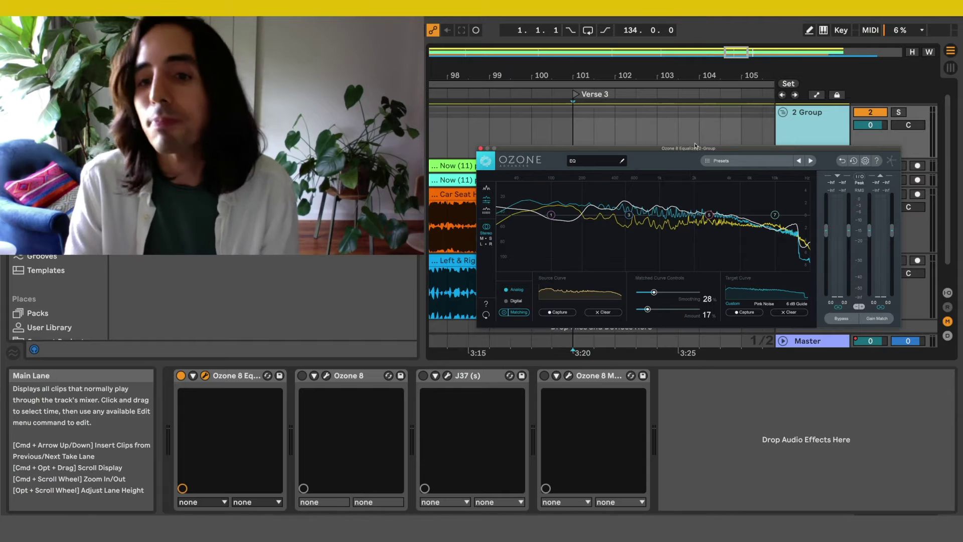
left_click_drag(695, 145, 678, 143)
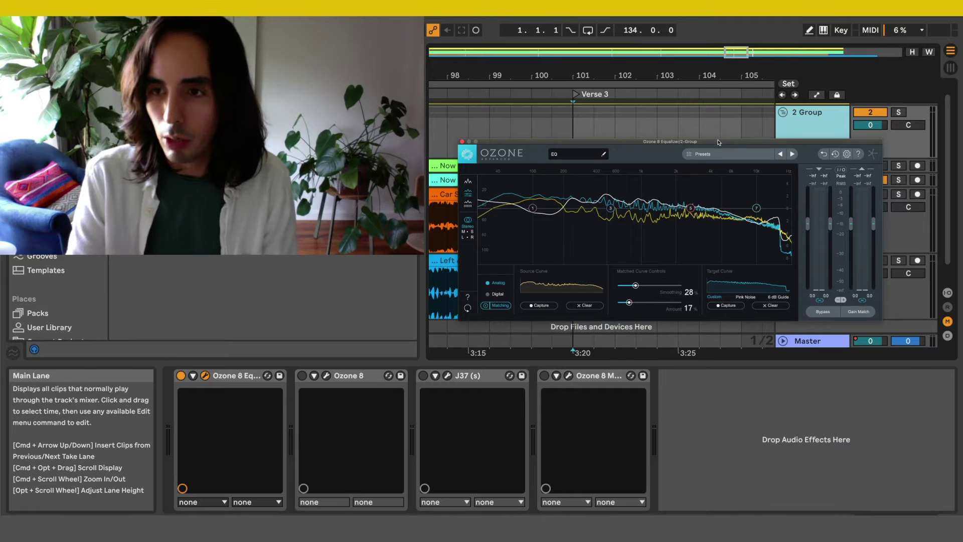
left_click(462, 142)
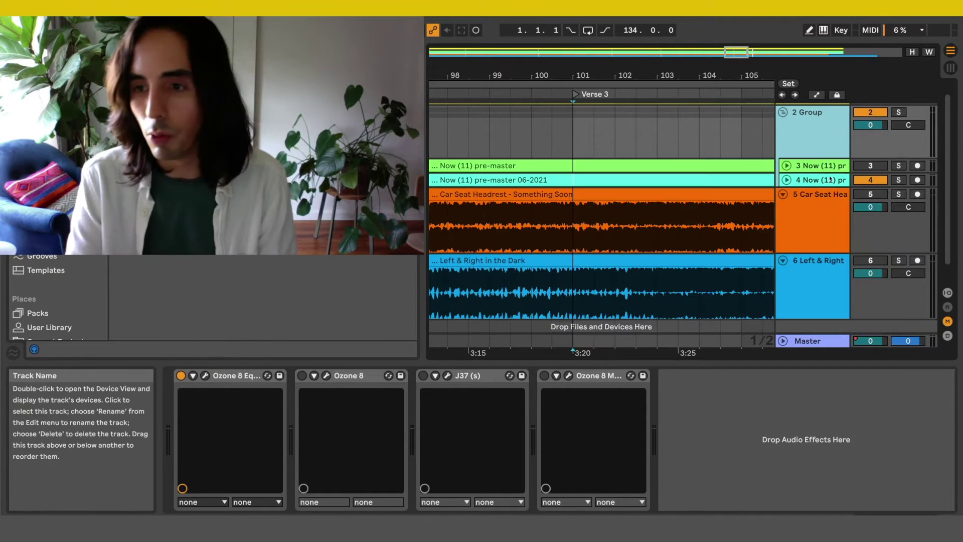
Step: Fold both reference tracks, unfold the Now (11) pre-master 06-2021 track and set the playback position at the start of Verse 3
left_click(236, 375)
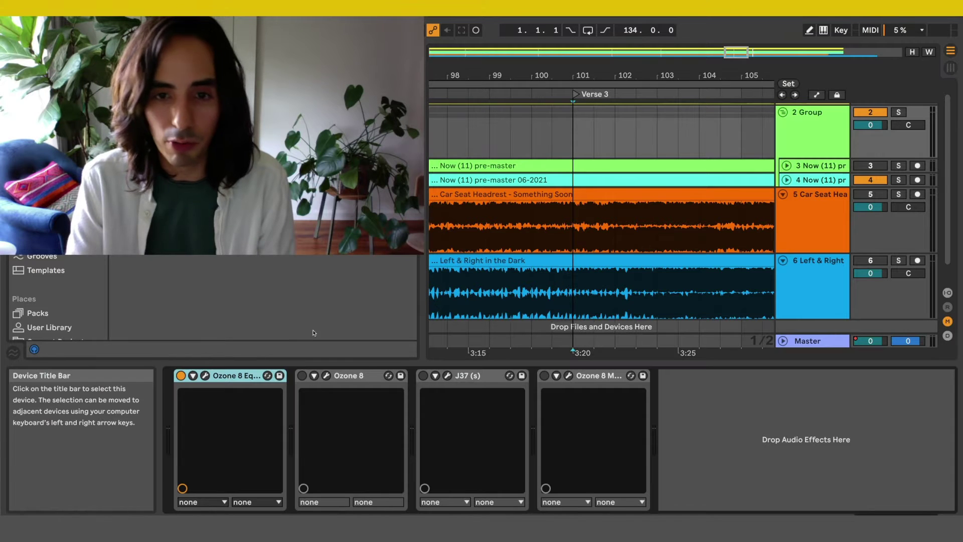
left_click(782, 194)
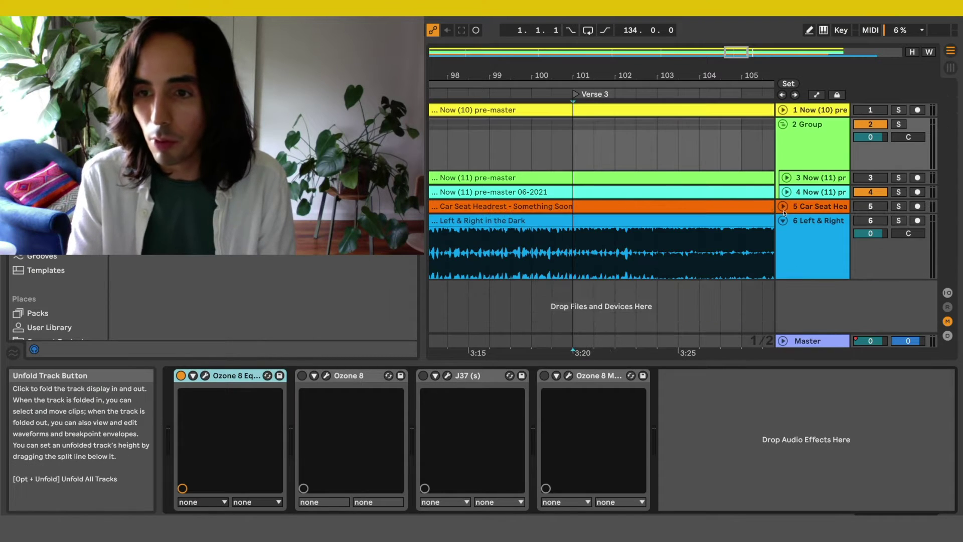
left_click(782, 220)
left_click(786, 192)
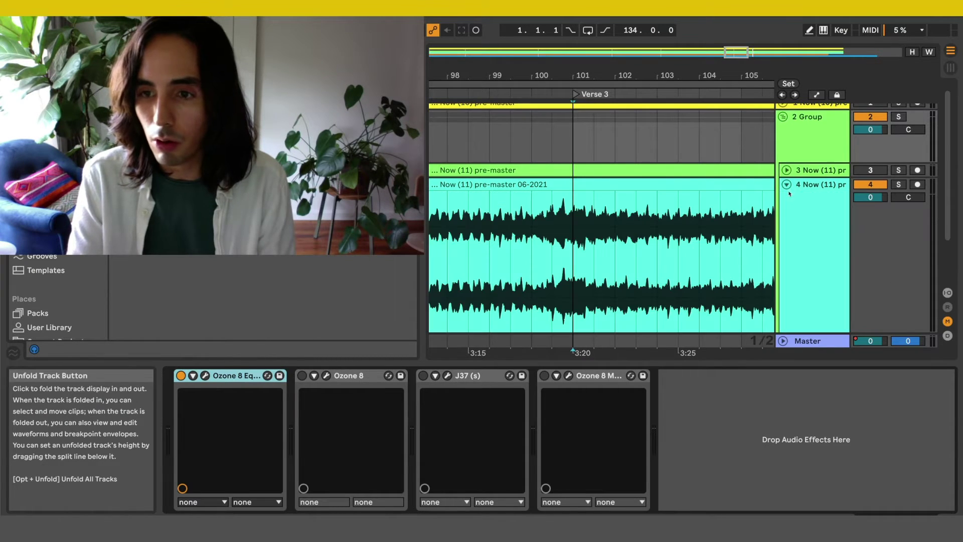
left_click(574, 258)
Step: Play the song from Verse 3 and toggle the Group track's Ozone 8 Equalizer off and on to compare the sound, leaving it on
left_click(807, 117)
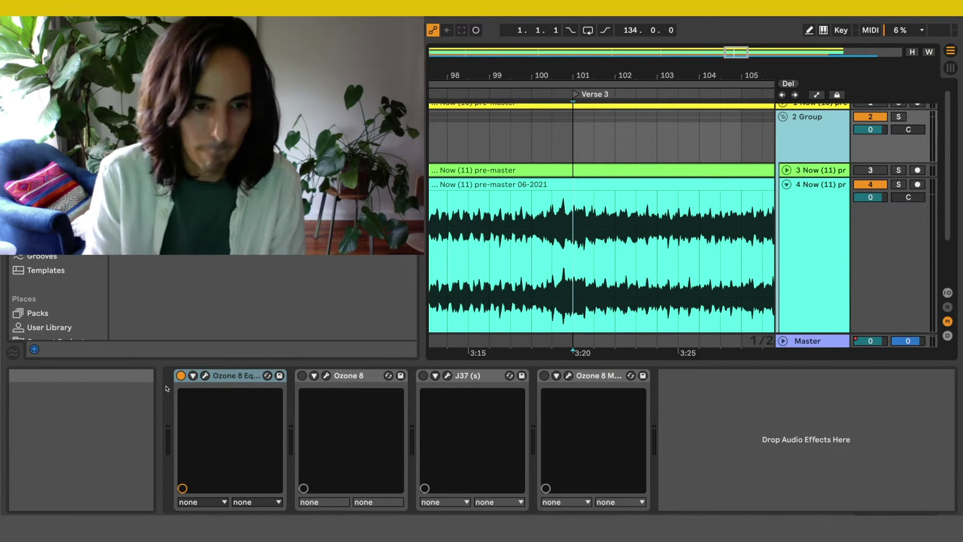
left_click(181, 375)
key("space")
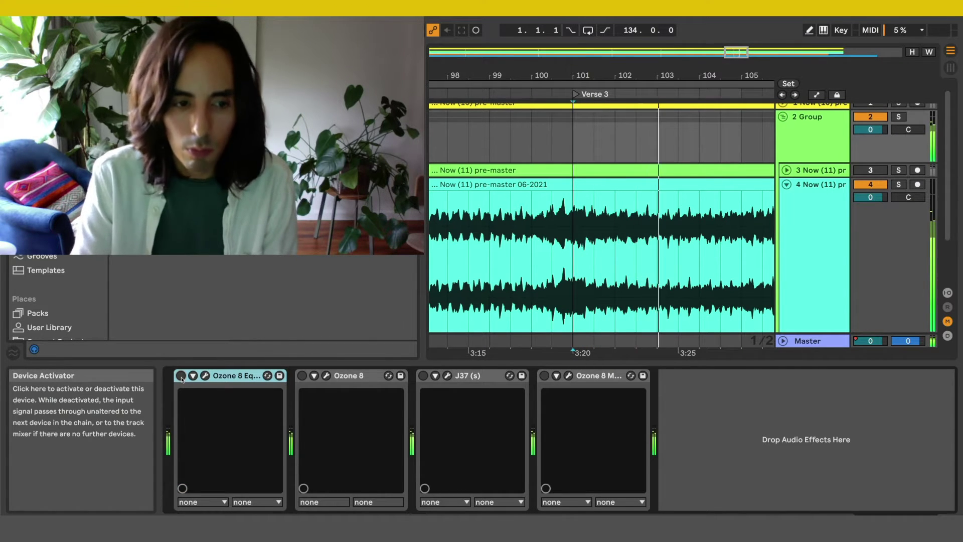
left_click(181, 376)
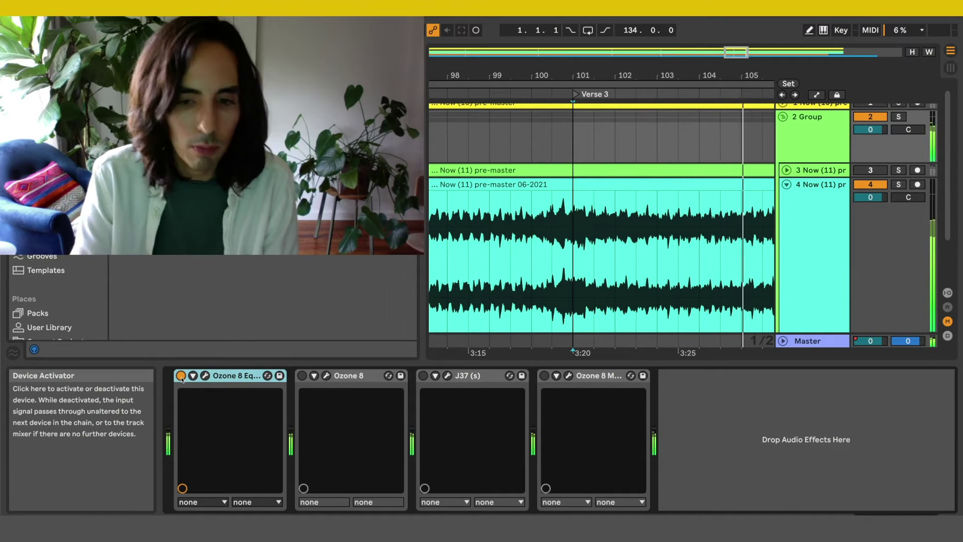
left_click(181, 376)
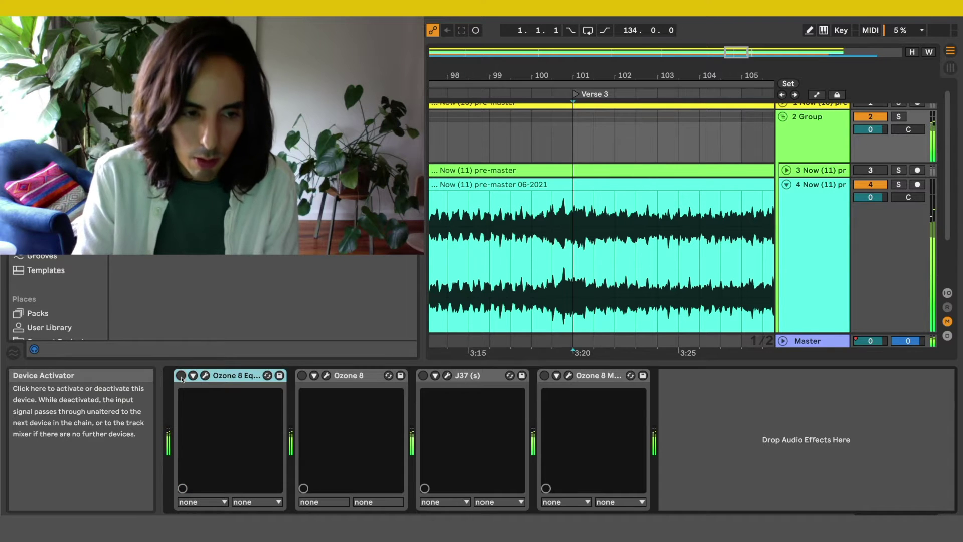
left_click(181, 376)
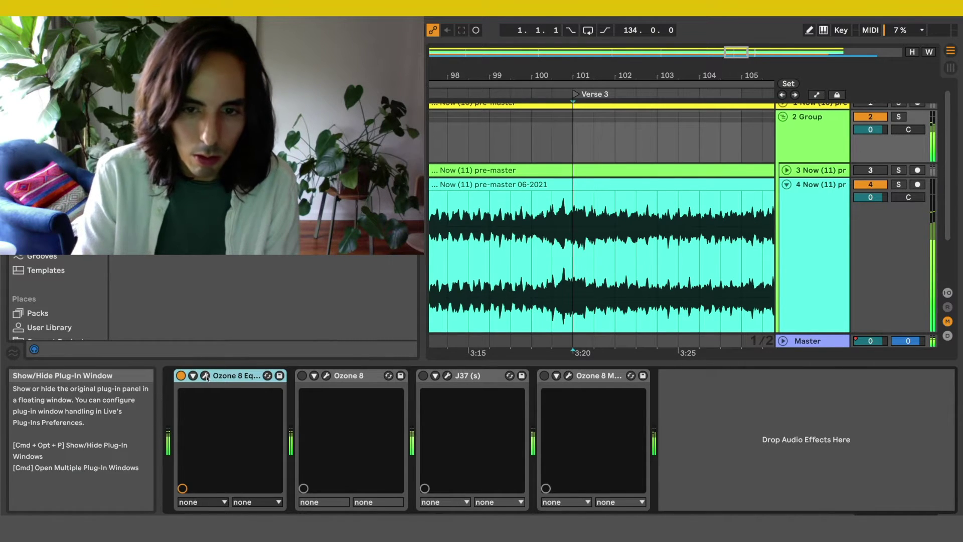
Step: Open the Ozone 8 Equalizer window during playback to examine its matching curves, ignoring the Updater crash report, then stop playback and close the window
left_click(206, 376)
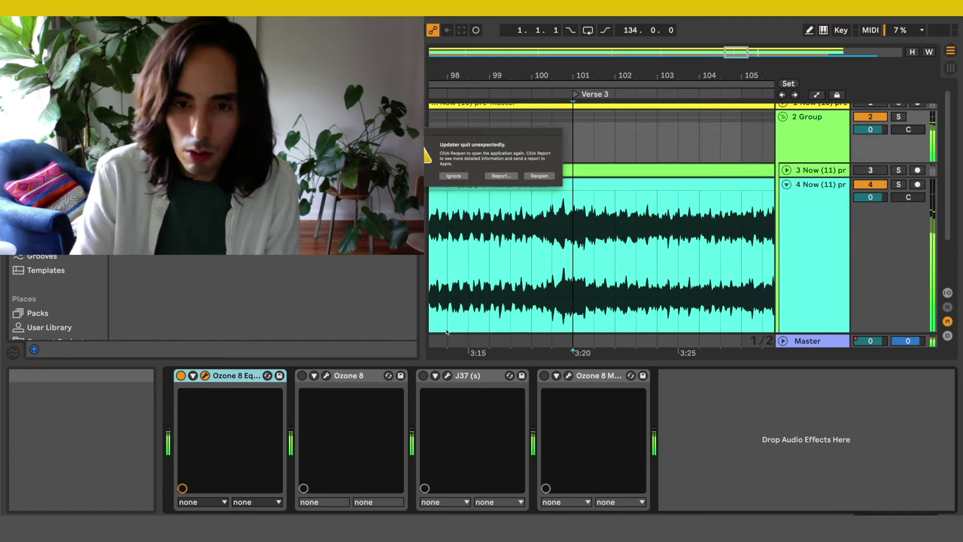
left_click(453, 175)
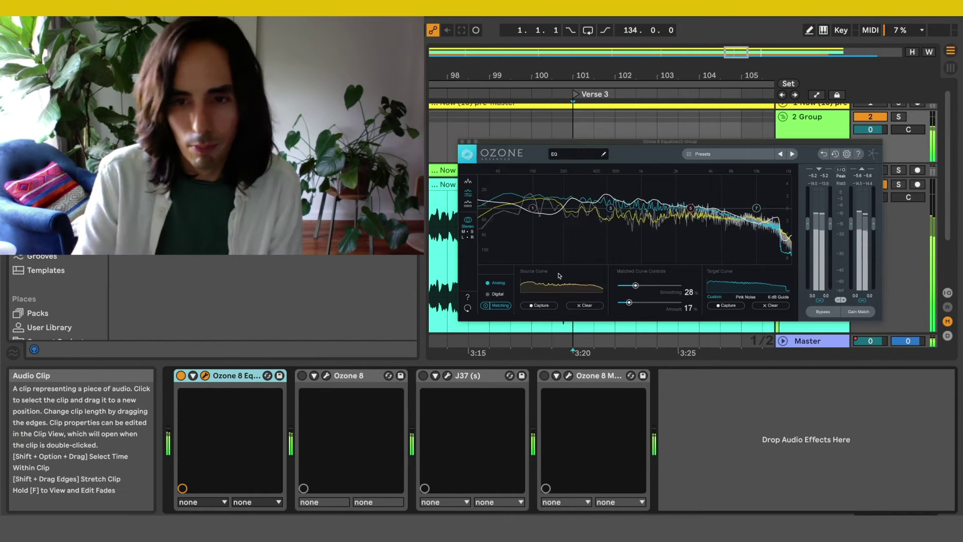
left_click(544, 308)
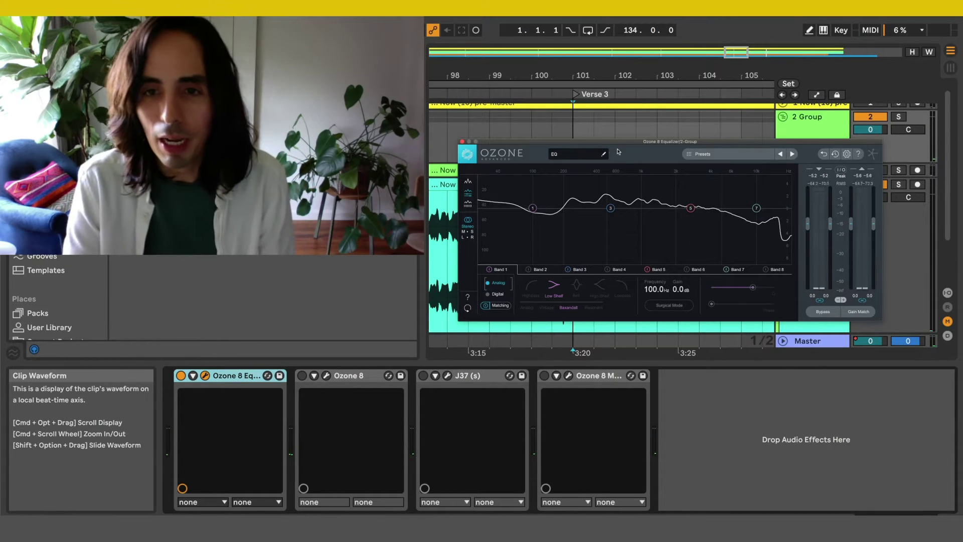
left_click(461, 142)
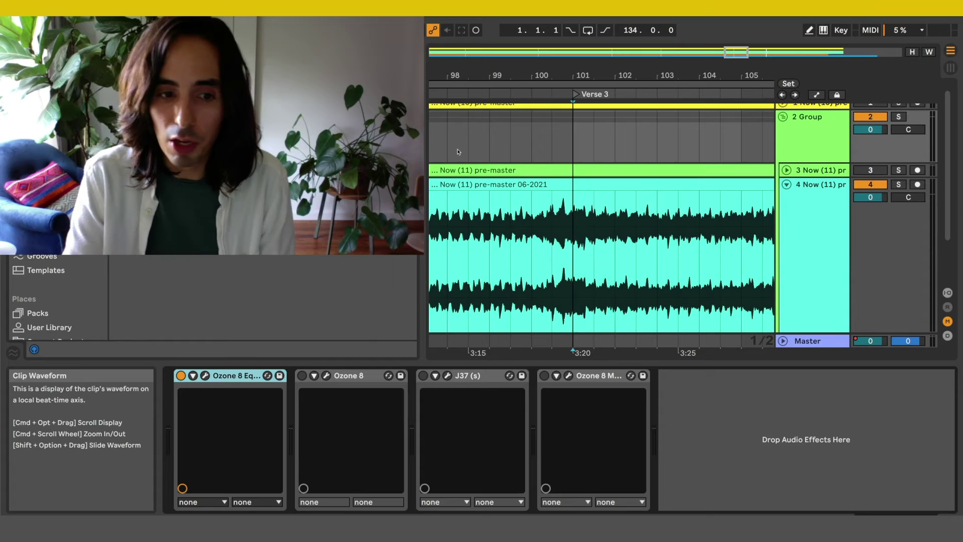
Step: Turn on the Group track's Ozone 8 device, open its plug-in window and move it over the arrangement
left_click(346, 376)
left_click(301, 375)
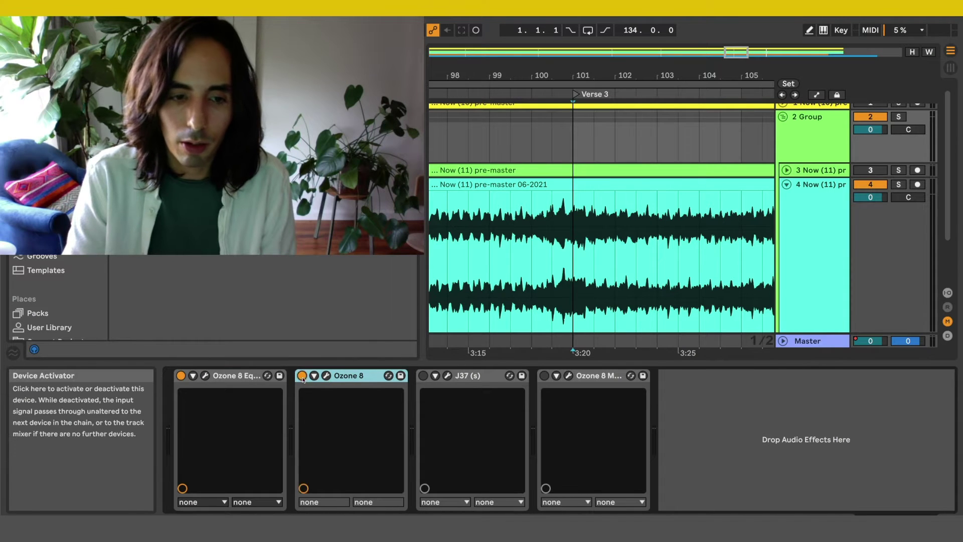
left_click(326, 376)
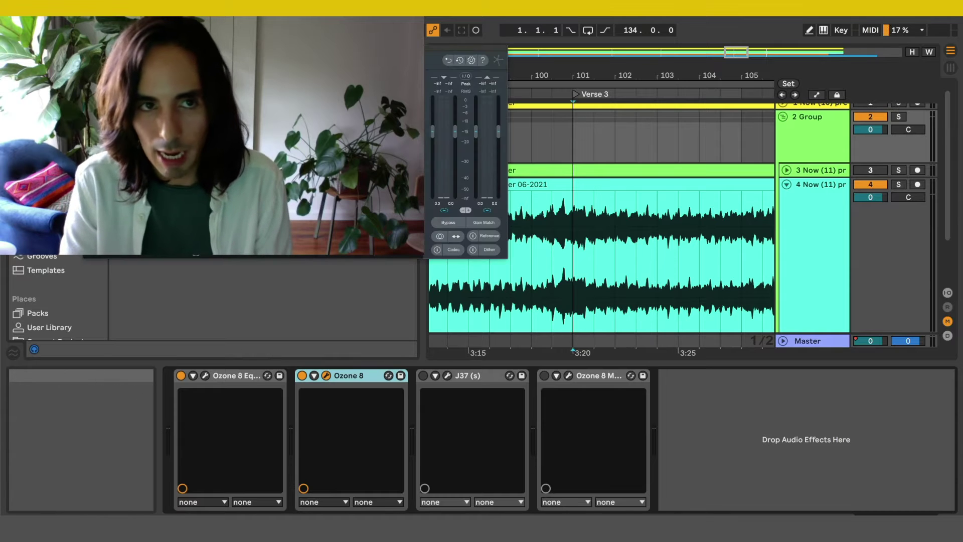
left_click_drag(639, 121, 693, 136)
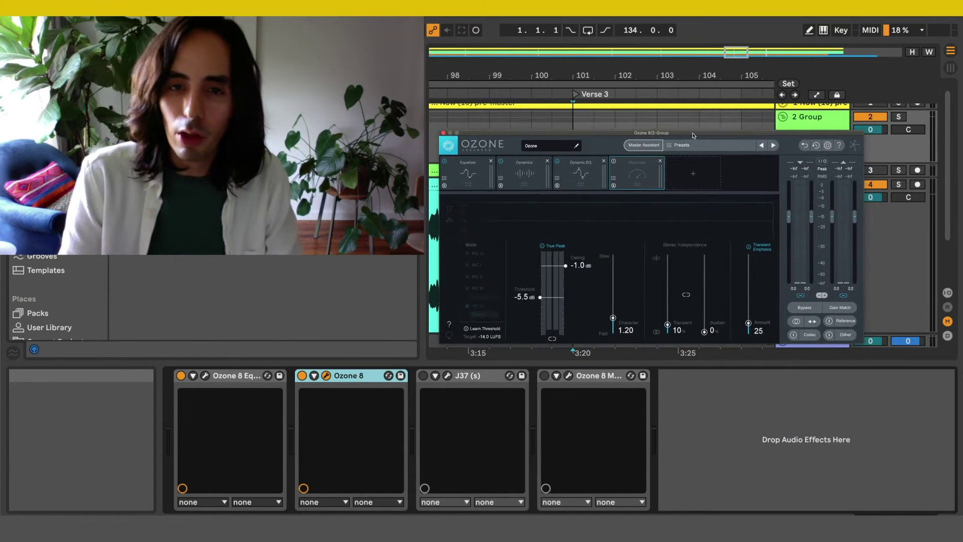
Step: Look through the Dynamic EQ, Equalizer and Dynamics modules in Ozone 8, ending on the Equalizer
left_click(584, 174)
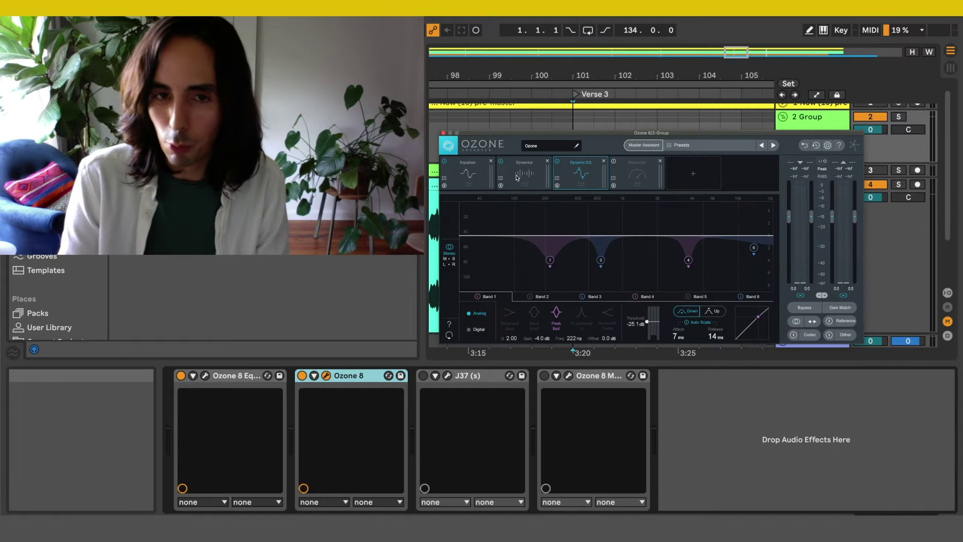
left_click(467, 174)
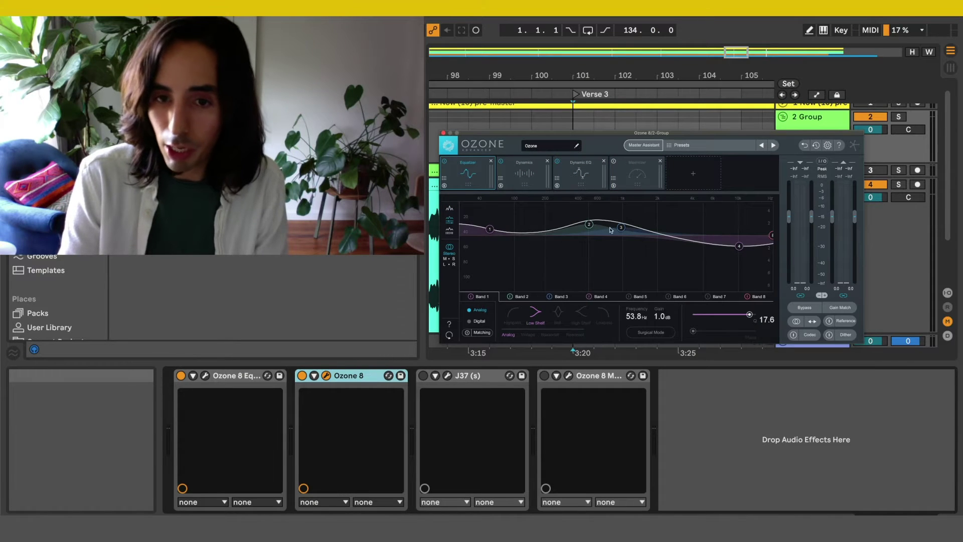
left_click(519, 173)
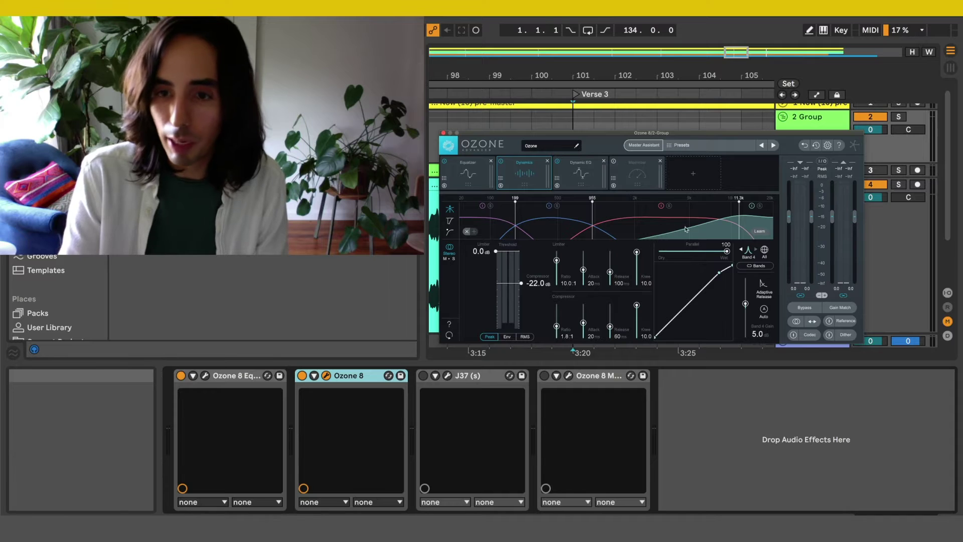
left_click(581, 178)
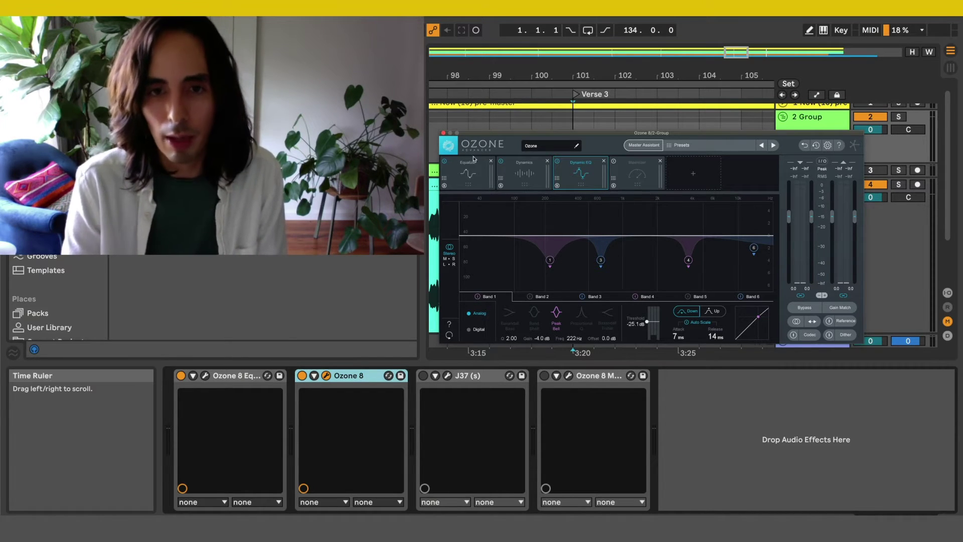
left_click(467, 174)
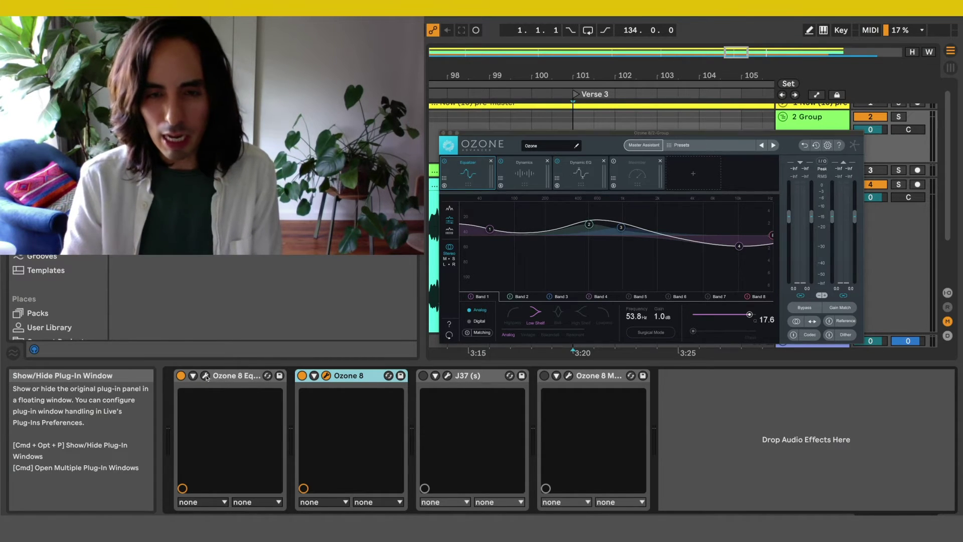
Step: Reopen Ozone 8 Equalizer to compare its curve with Ozone 8's Equalizer module, close it and move the Ozone 8 window back over the arrangement
left_click(205, 375)
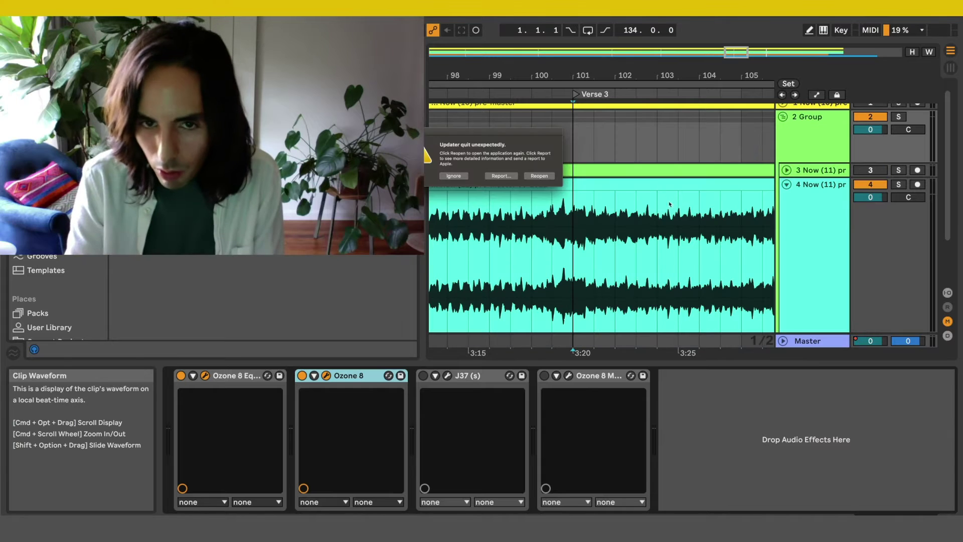
left_click(451, 176)
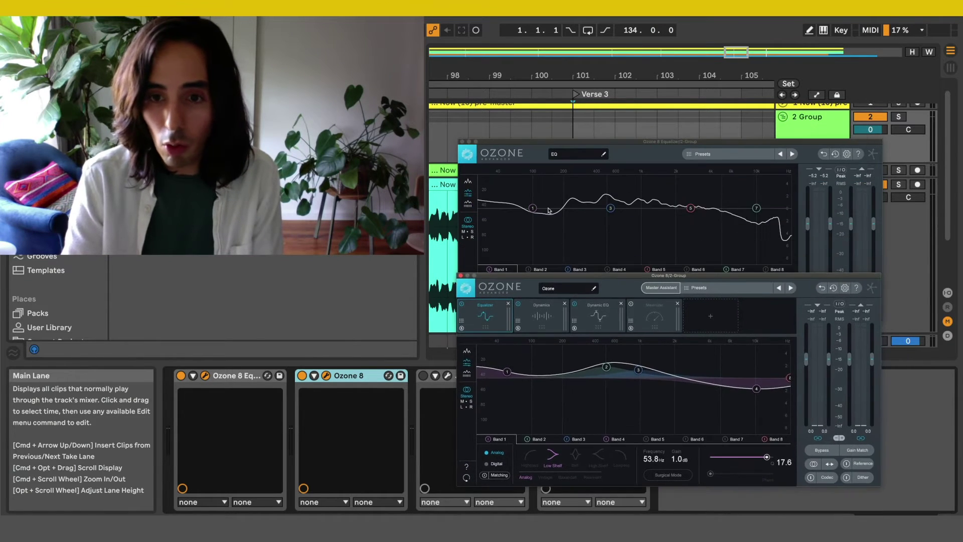
left_click(462, 142)
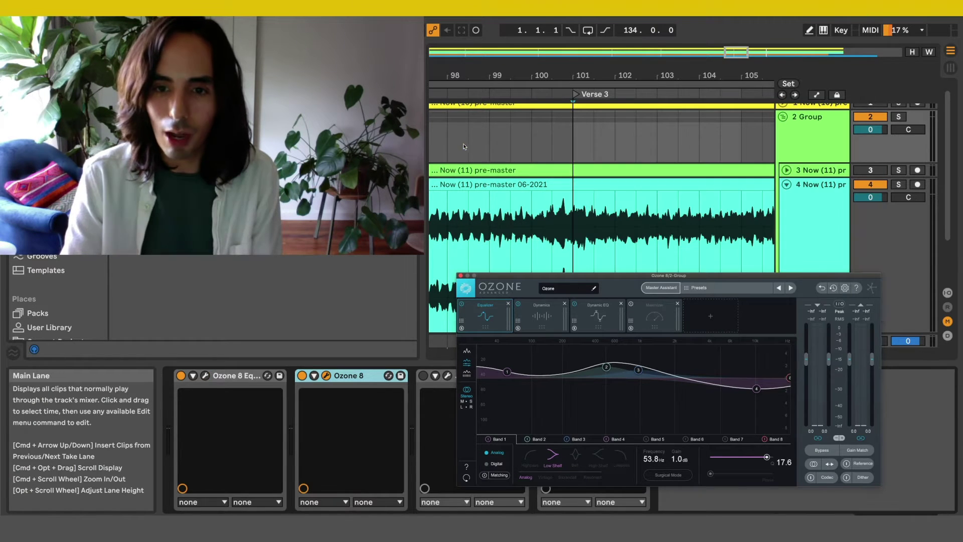
left_click_drag(666, 277, 645, 128)
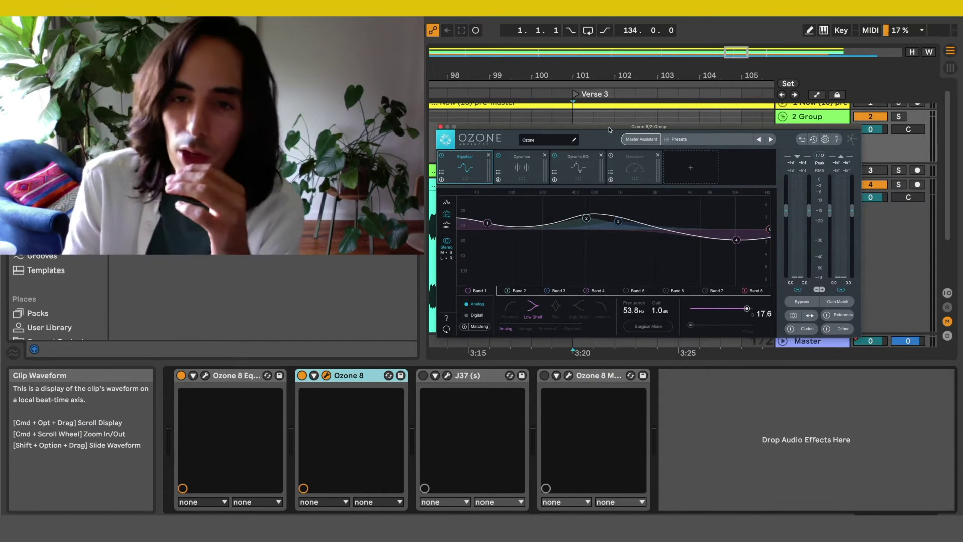
left_click_drag(609, 130, 608, 132)
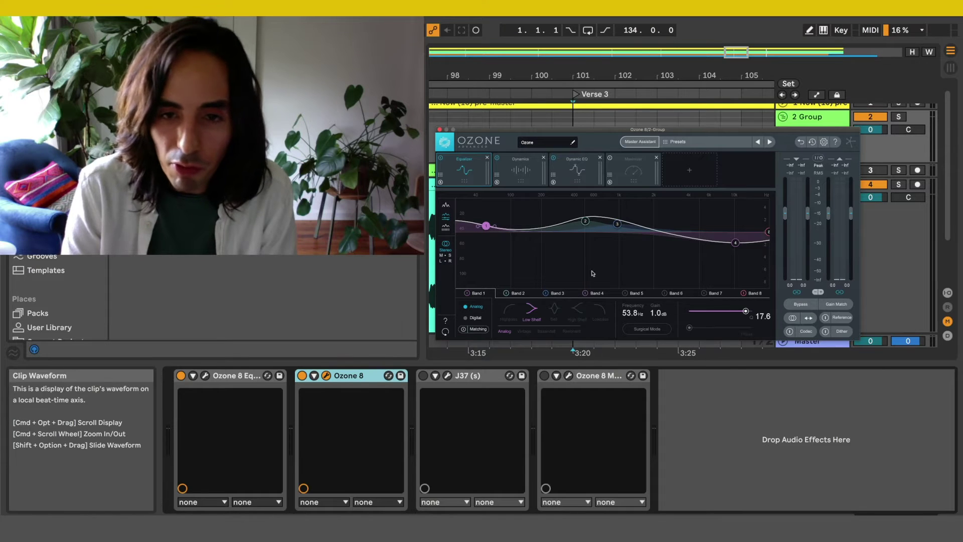
Step: Examine the frequency and gain settings of bands 2, 3, 4 and 8 in Ozone 8's Equalizer module
left_click(585, 221)
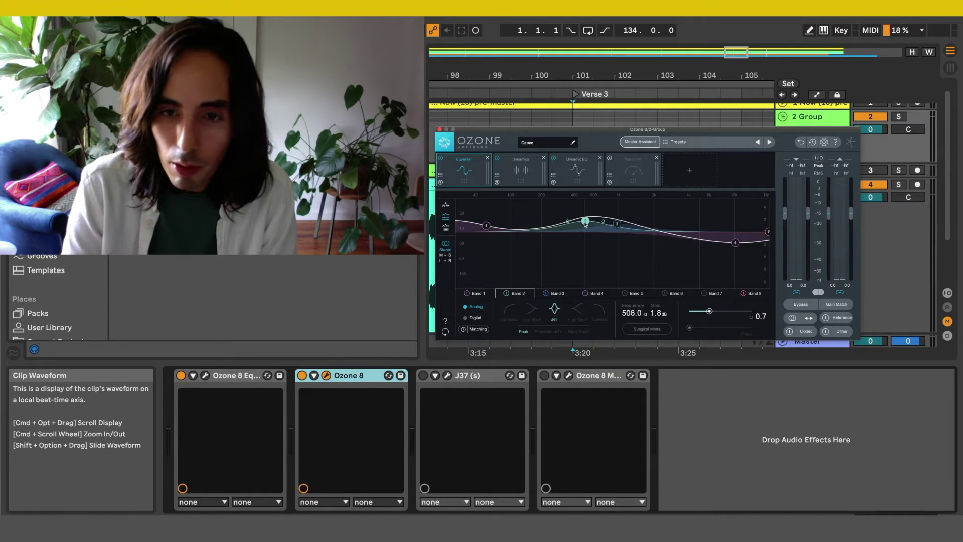
left_click(617, 225)
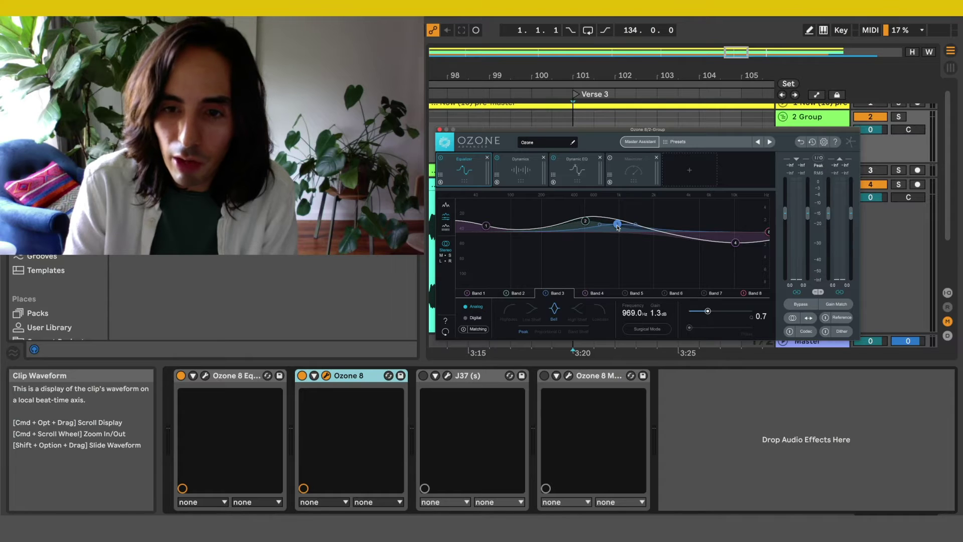
left_click(585, 222)
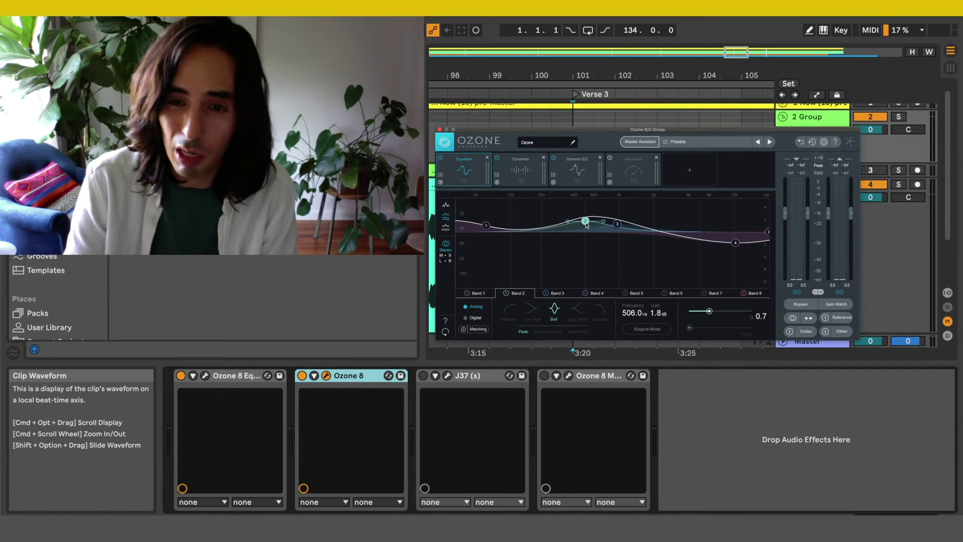
left_click(617, 224)
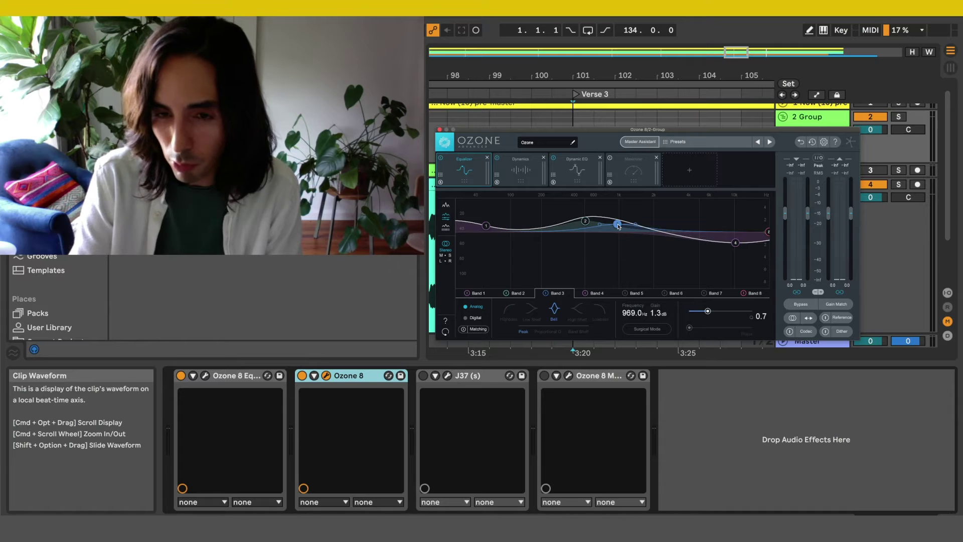
left_click(583, 222)
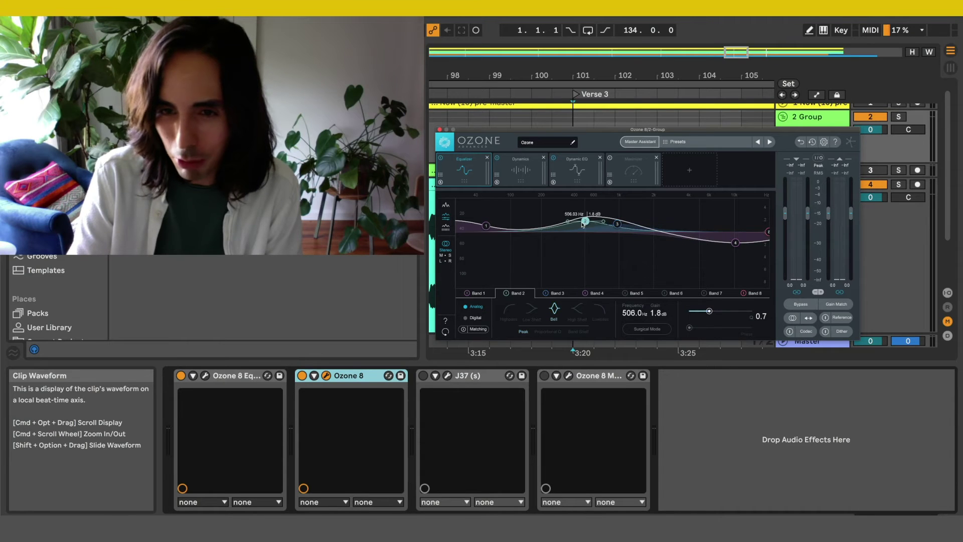
left_click(617, 225)
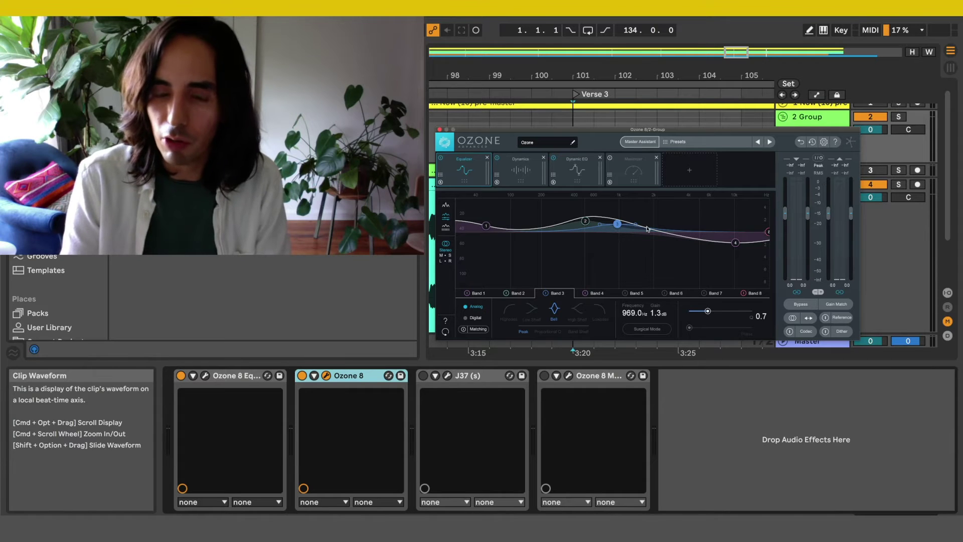
left_click(735, 243)
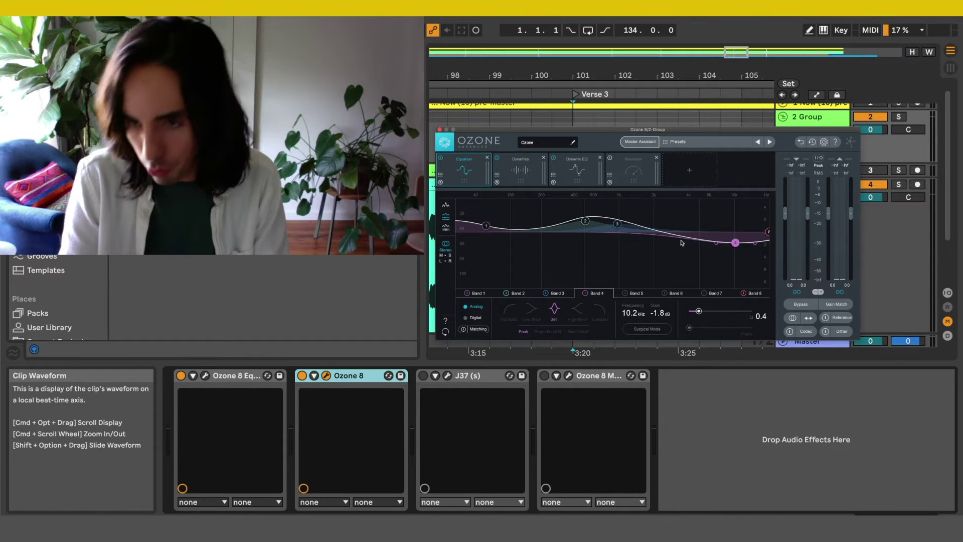
left_click(768, 233)
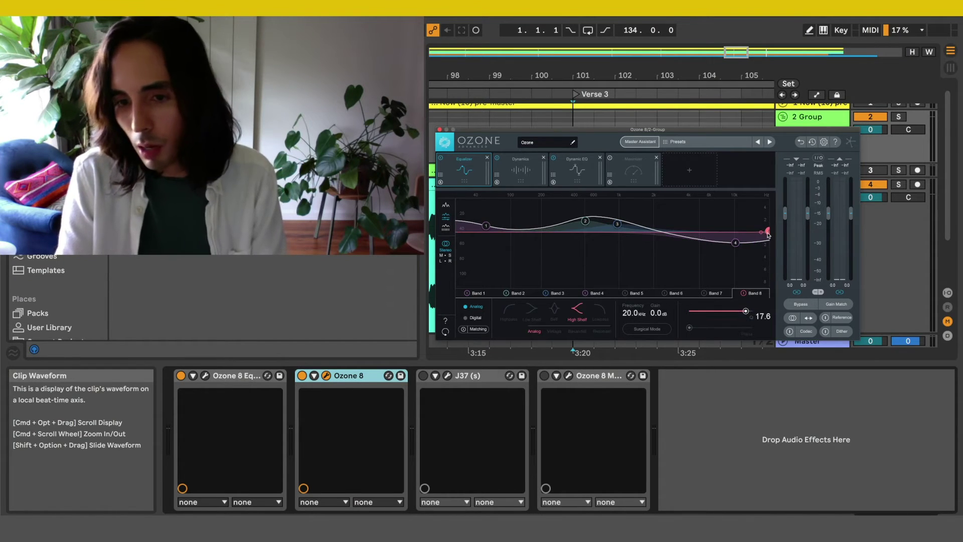
left_click(735, 243)
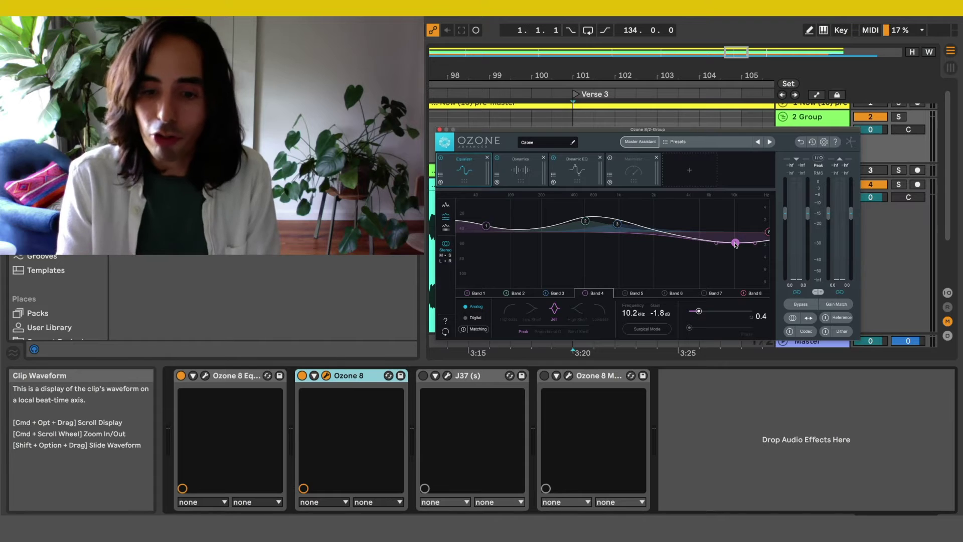
Step: Show Ozone 8's Dynamics module and examine the compressor settings of its individual frequency bands
left_click(472, 377)
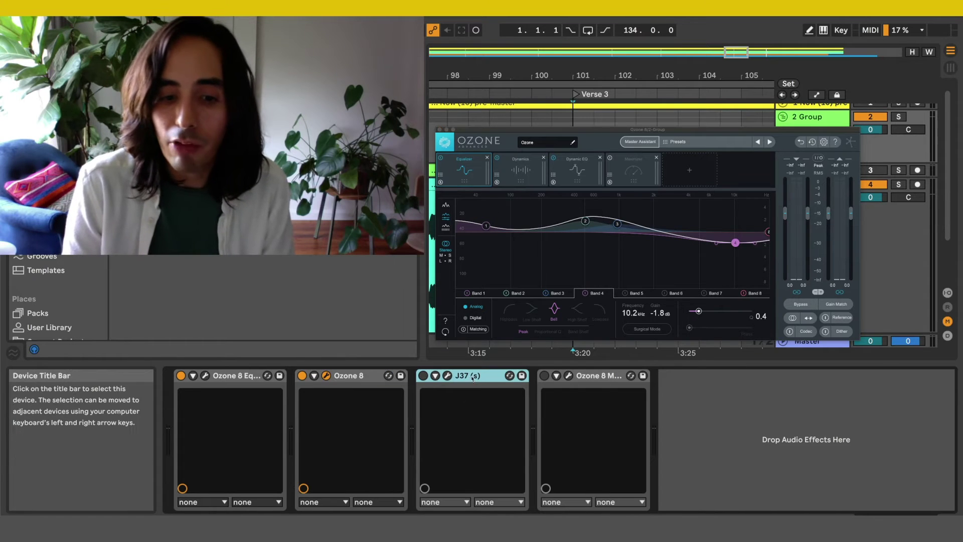
left_click(353, 376)
left_click(519, 168)
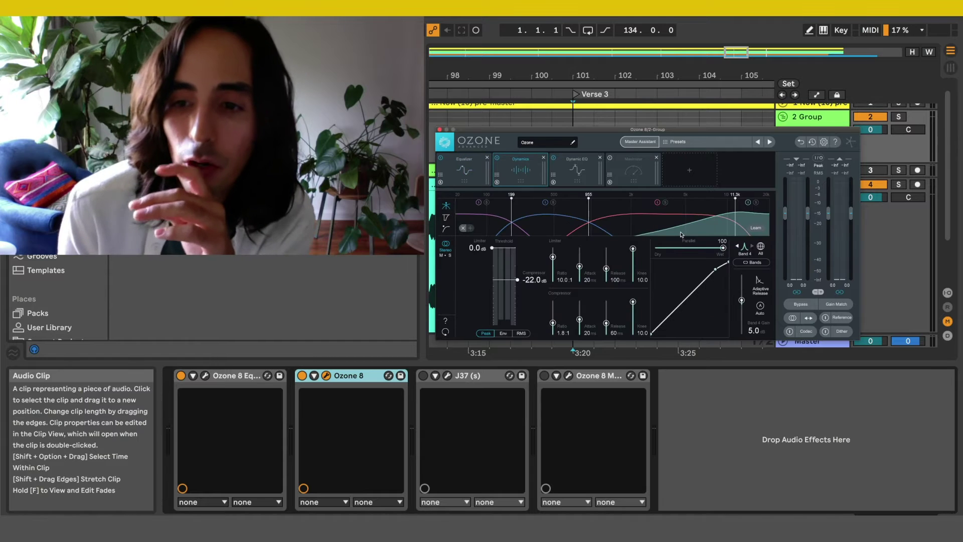
left_click(556, 222)
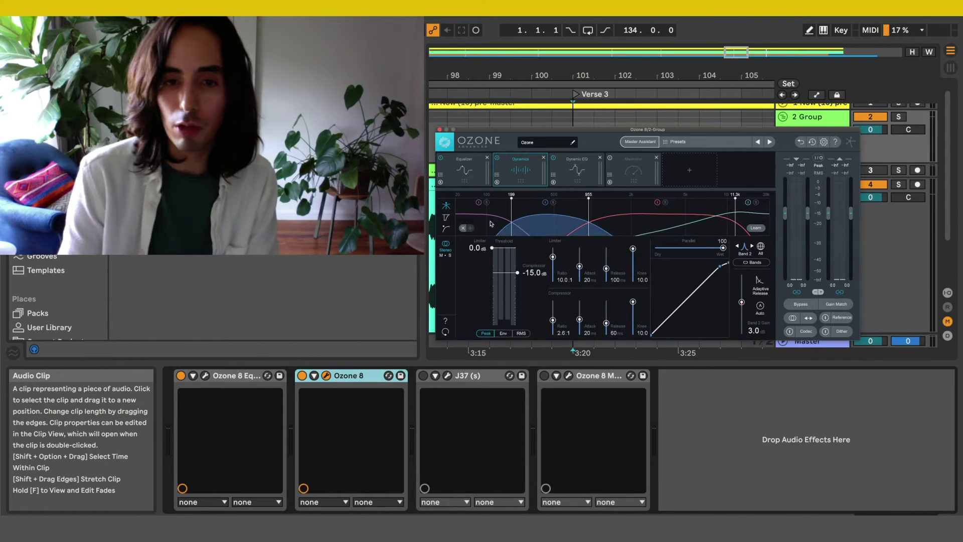
left_click(491, 222)
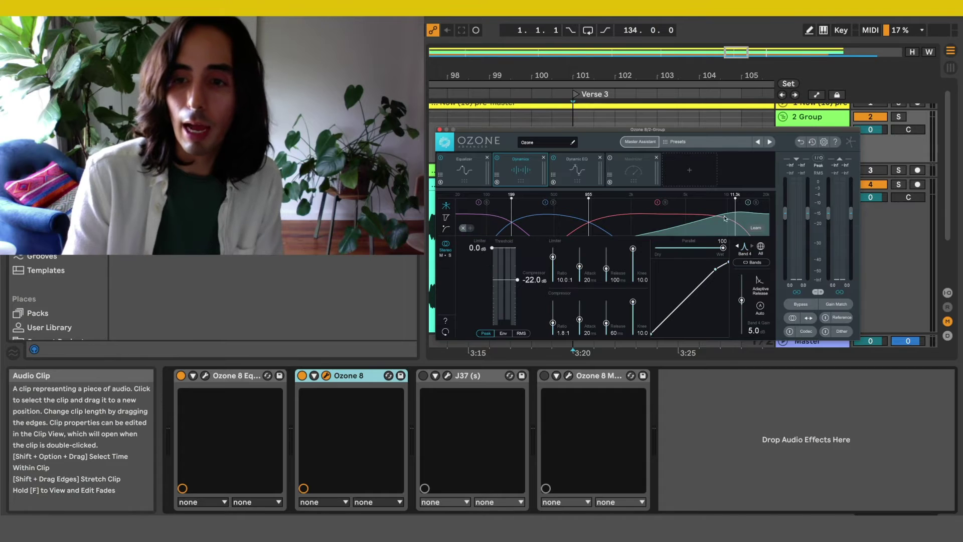
Step: Step back through Dynamics bands 3, 2 and 1 to compare their thresholds, ratios and gains
left_click(646, 226)
left_click(558, 233)
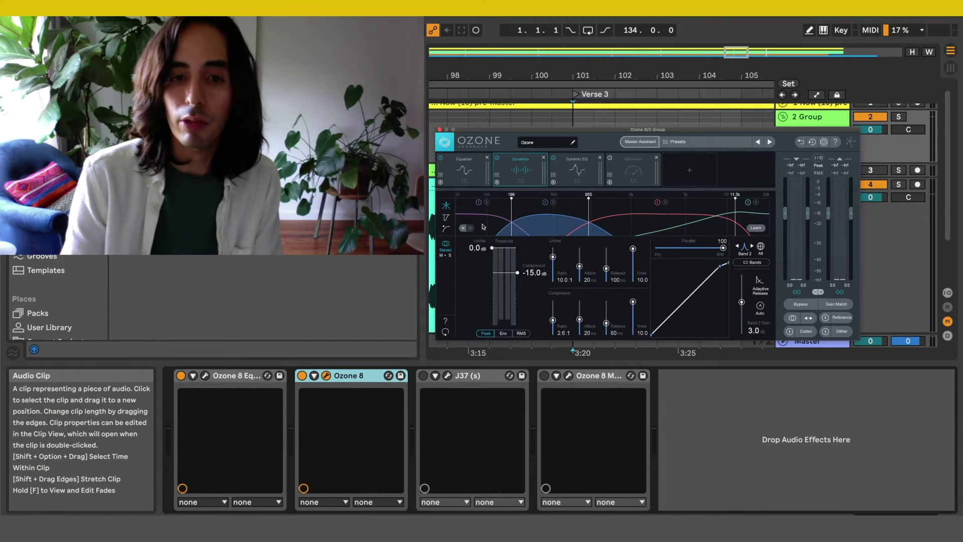
left_click(483, 226)
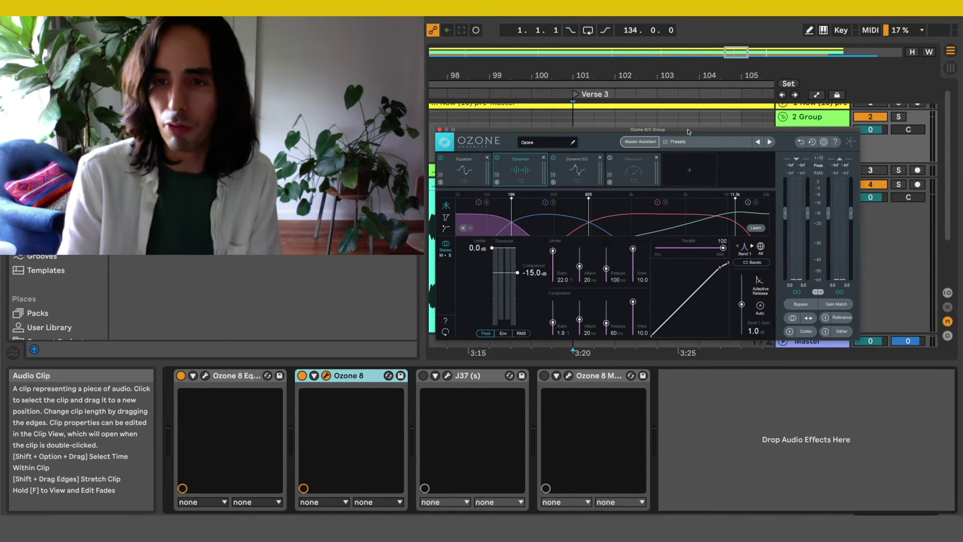
Step: Move the Ozone 8 window below the waveform, then play from Verse 3 with Dynamics band 4 soloed and stop playback
left_click_drag(679, 133, 692, 261)
left_click(573, 199)
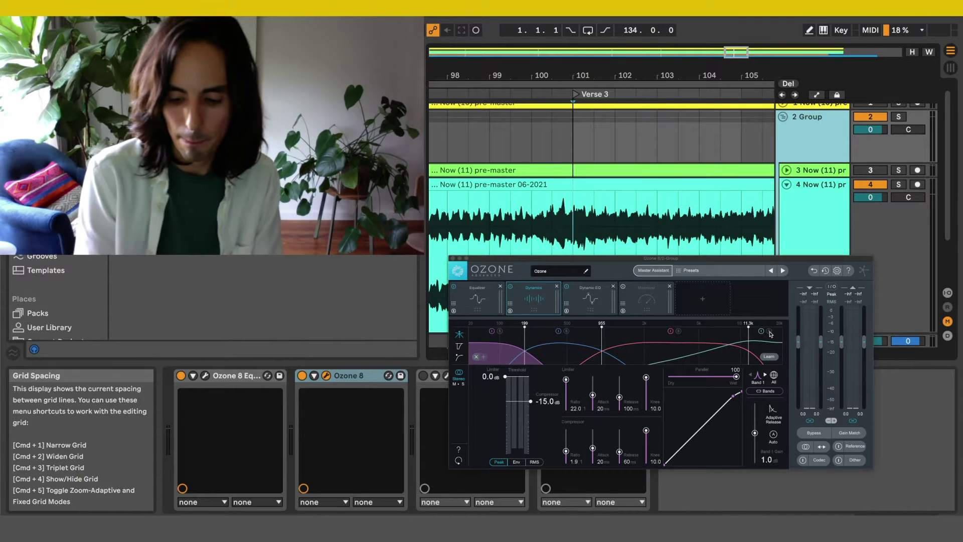
left_click(770, 334)
key("space")
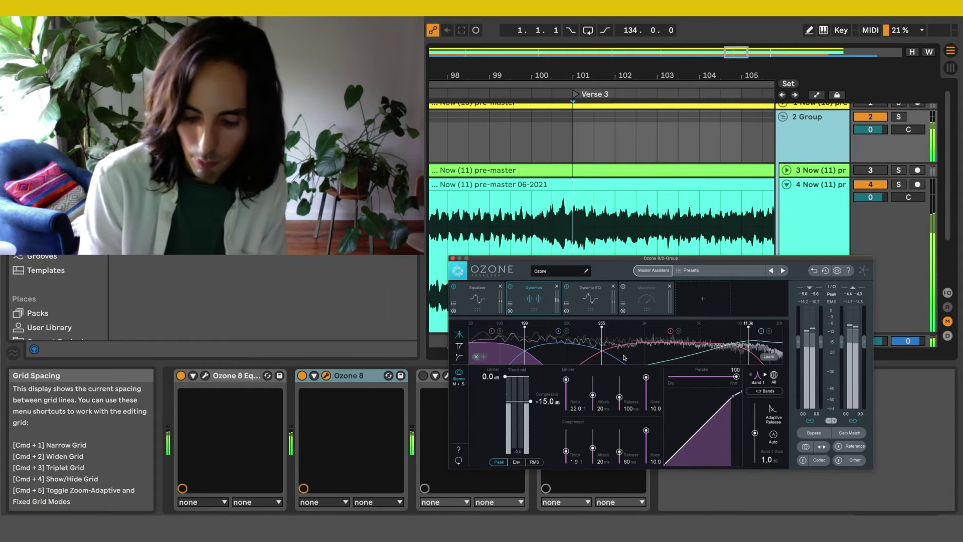
key("space")
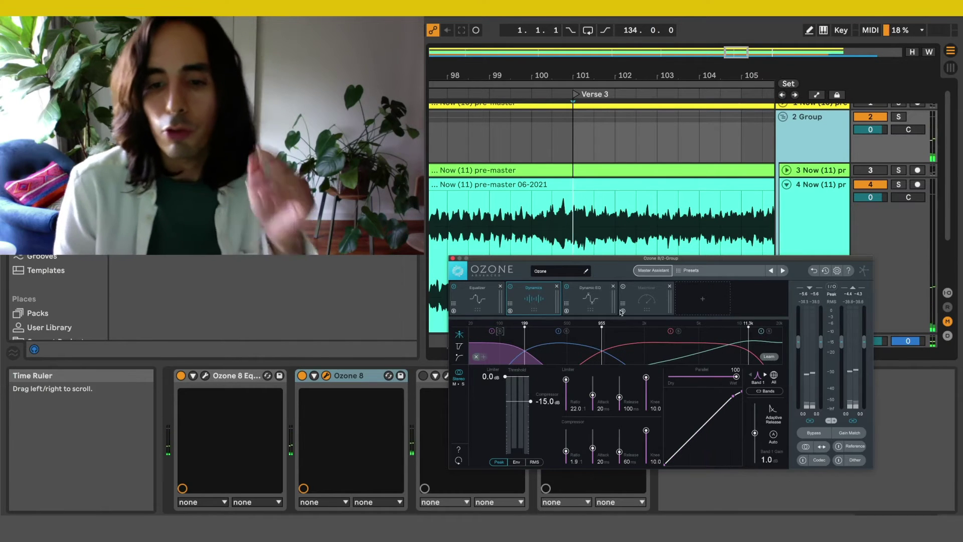
Step: Move the Ozone 8 window up and compare the limiter and compressor settings of Dynamics bands 1 to 4, ending on band 1
left_click_drag(631, 259, 625, 201)
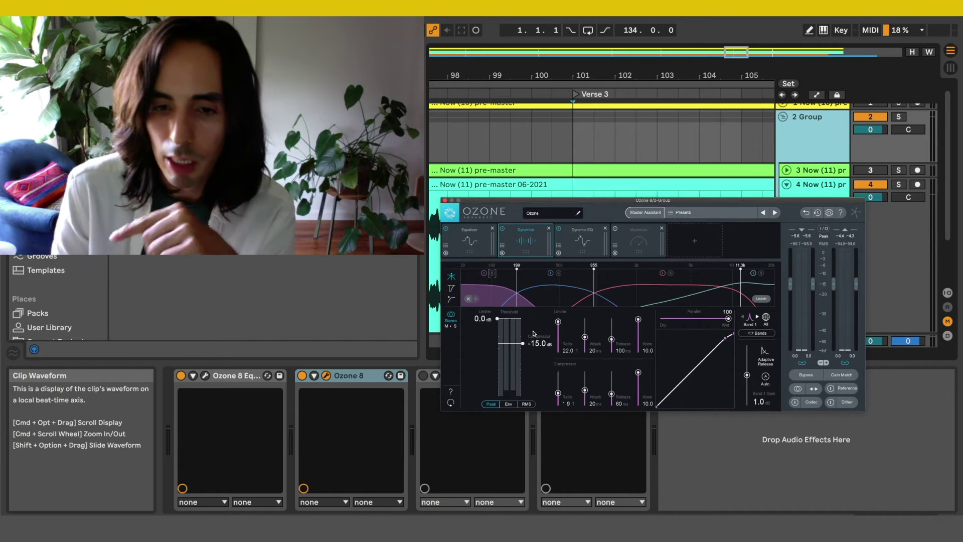
left_click(558, 299)
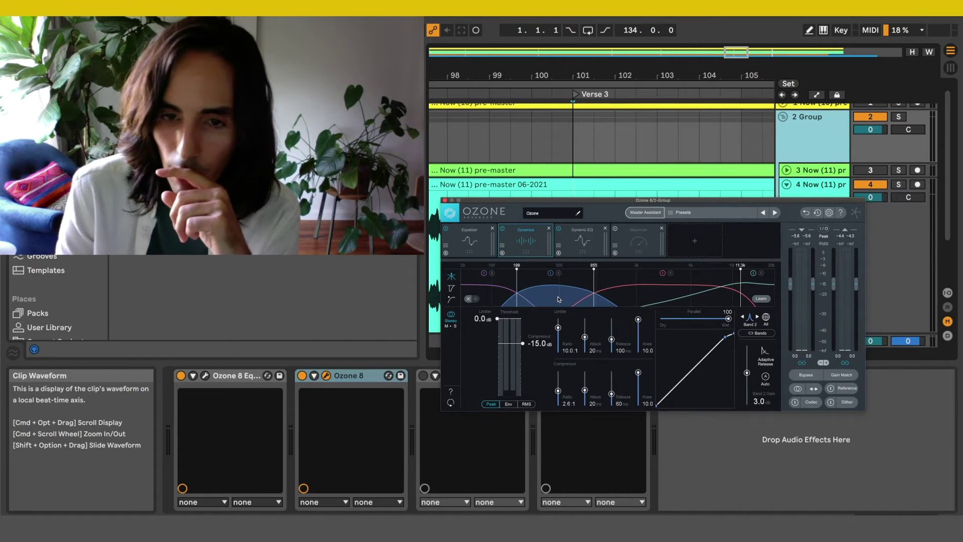
left_click(499, 300)
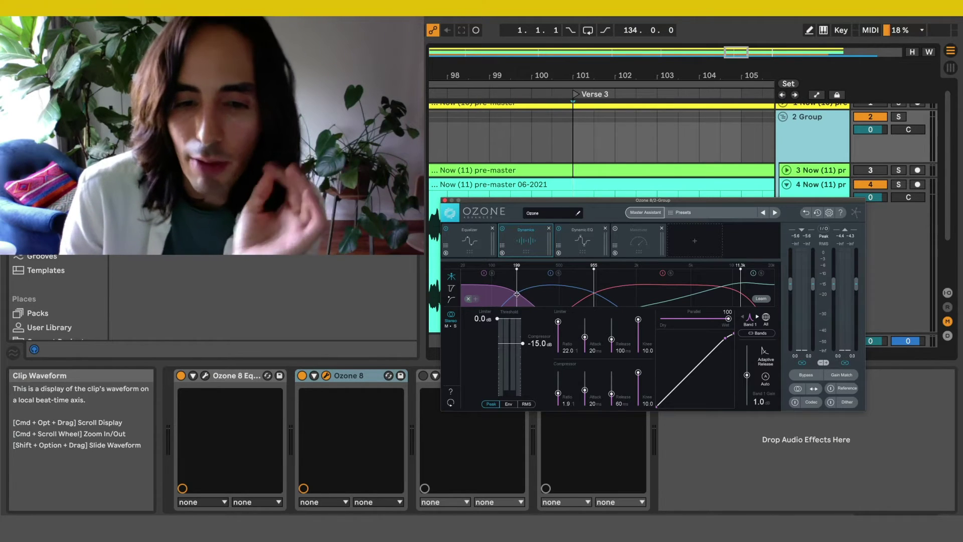
left_click(545, 300)
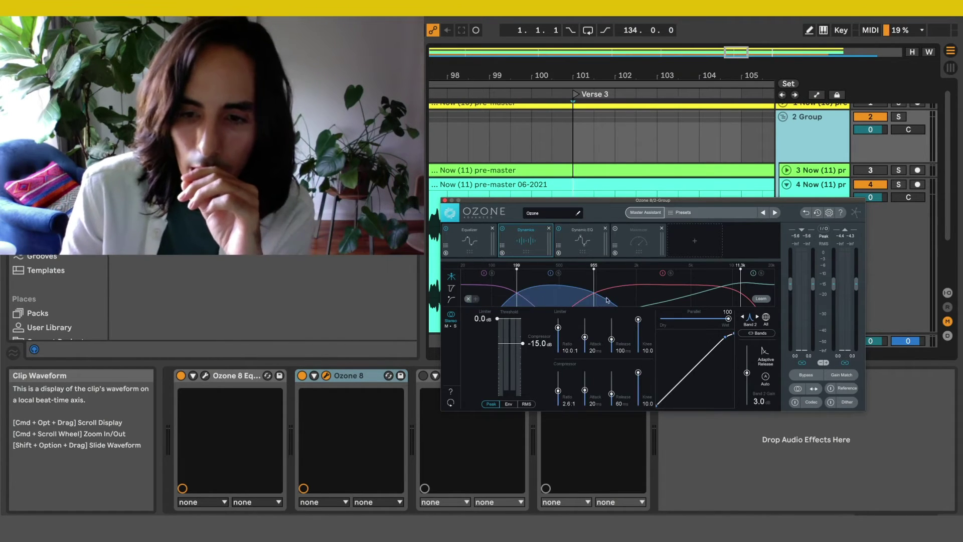
left_click(625, 300)
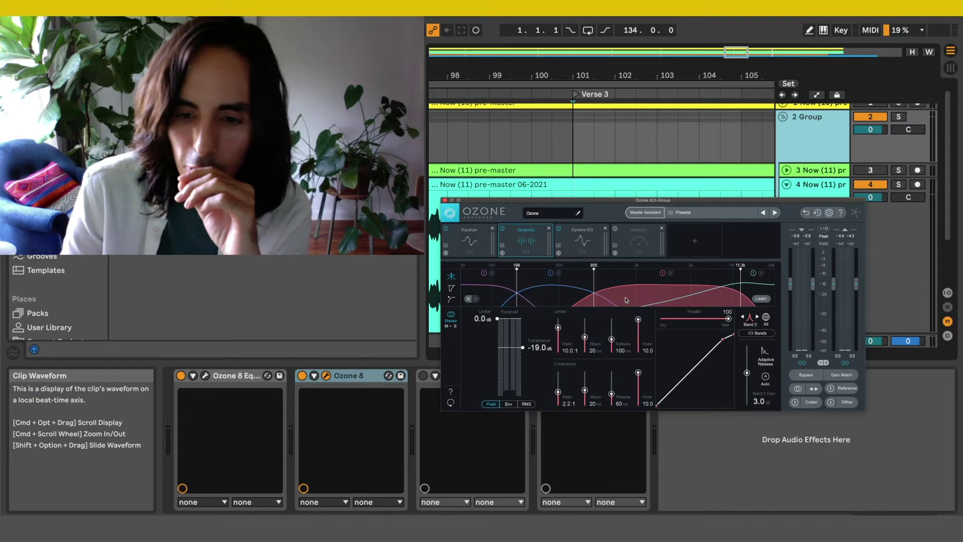
left_click(556, 299)
left_click(639, 298)
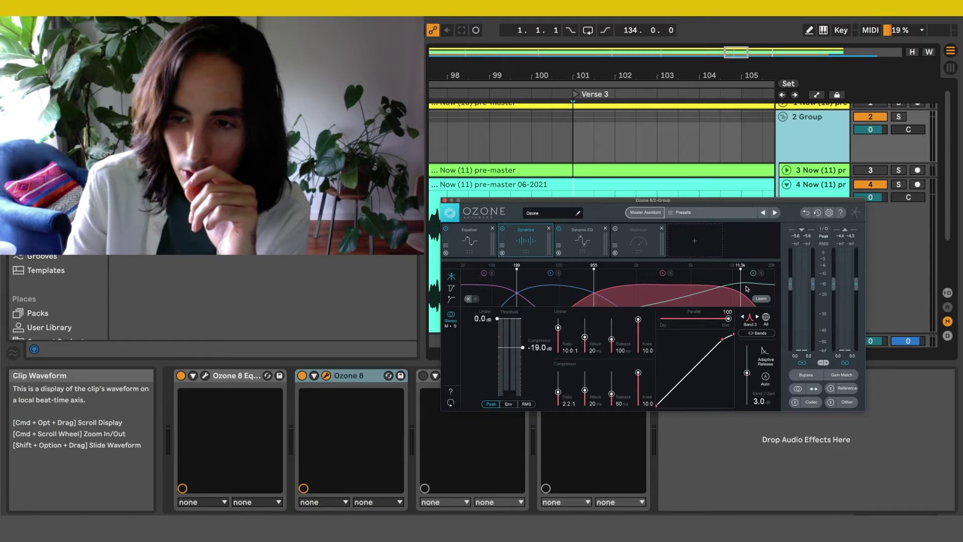
left_click(747, 288)
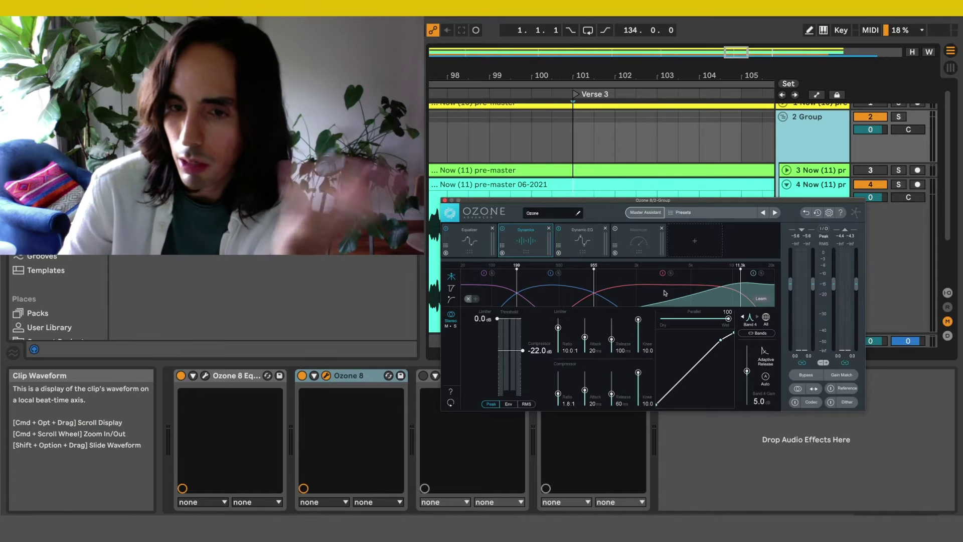
left_click(516, 296)
left_click(494, 297)
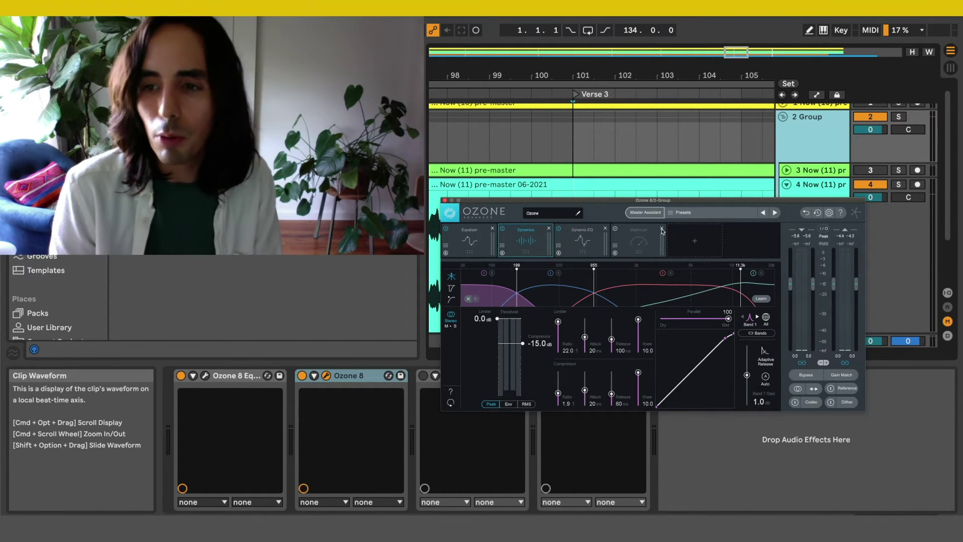
Step: Play the song from Verse 3 while checking the gain reduction of each Dynamics band, ending on band 3
left_click_drag(678, 203, 660, 271)
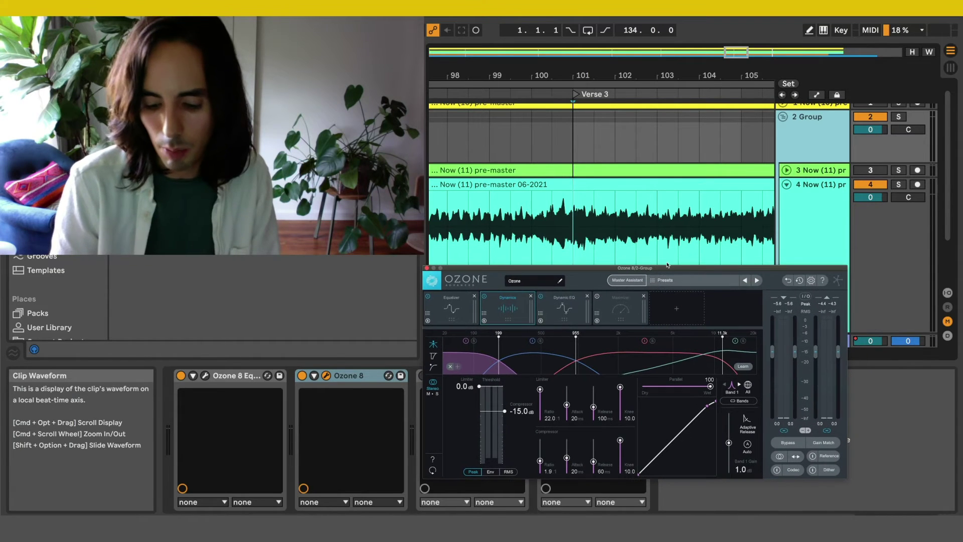
key("space")
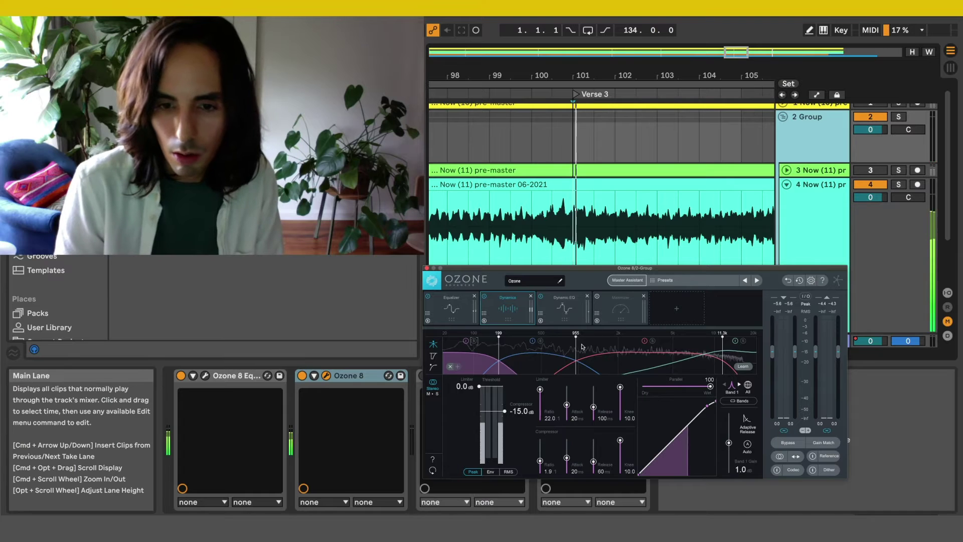
left_click(552, 362)
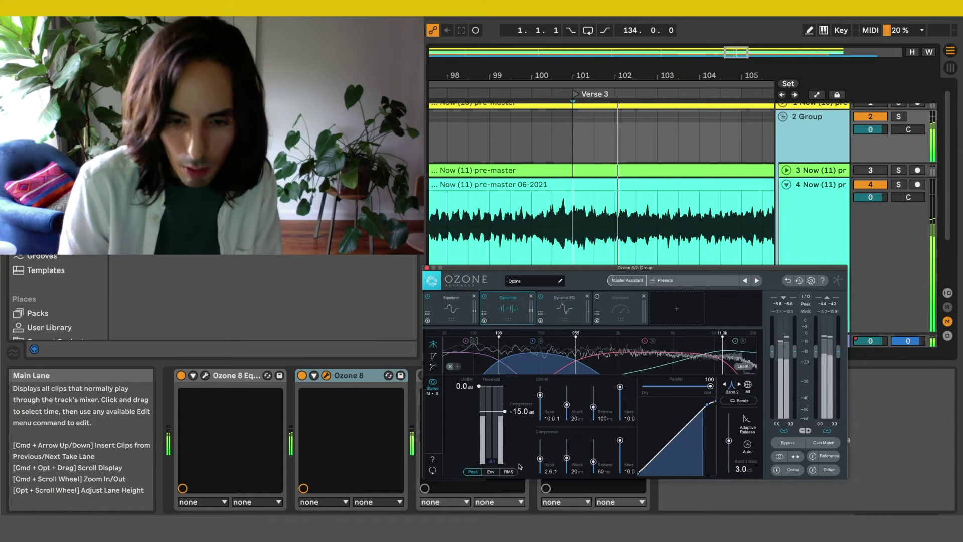
left_click(618, 366)
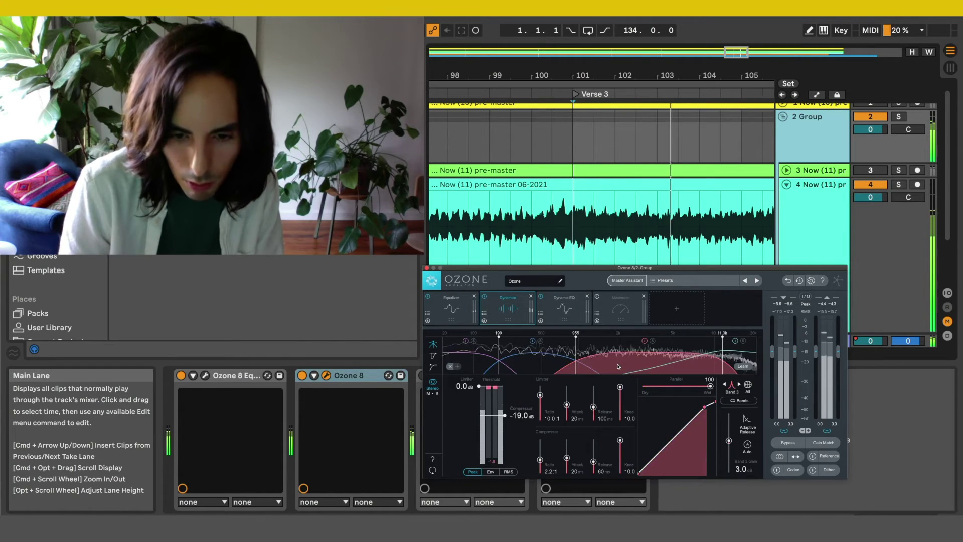
left_click(734, 362)
left_click(476, 366)
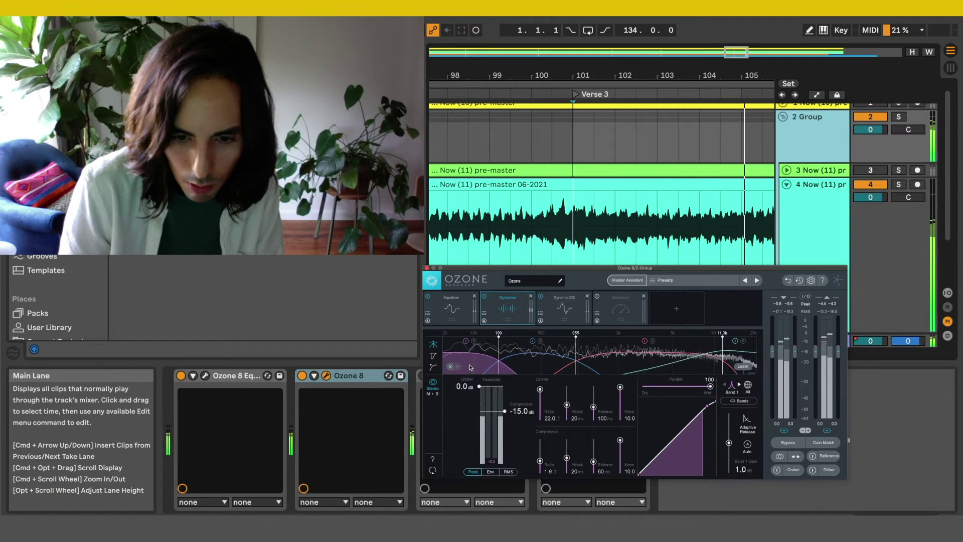
left_click(609, 370)
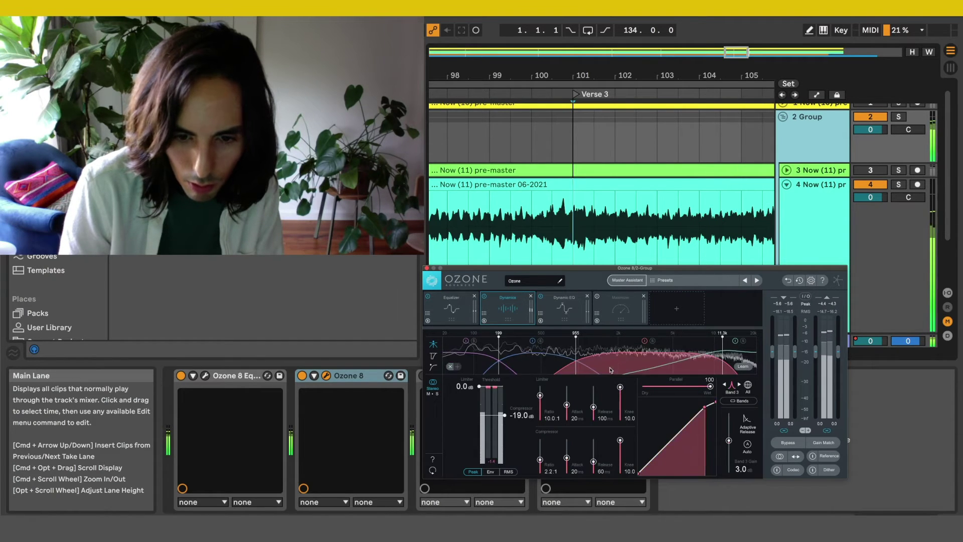
left_click(549, 368)
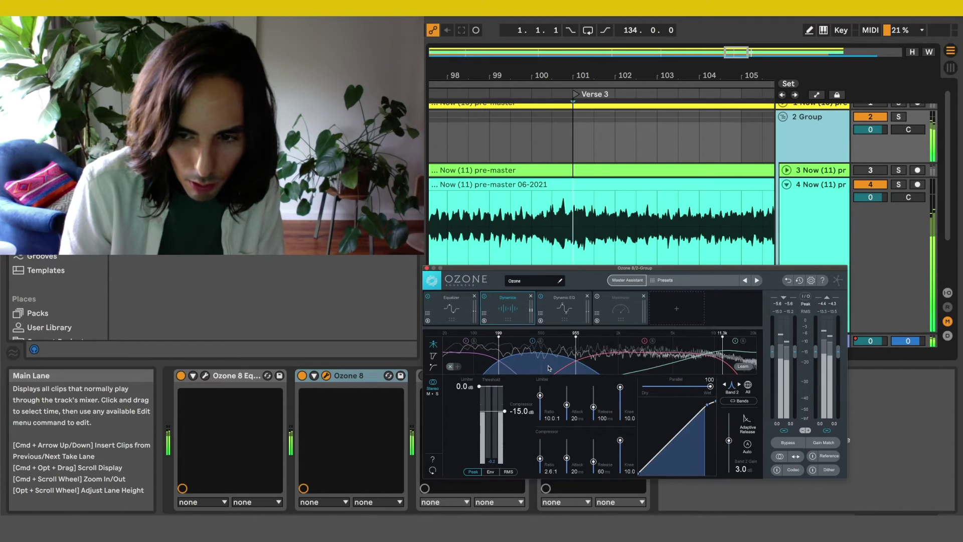
left_click(608, 368)
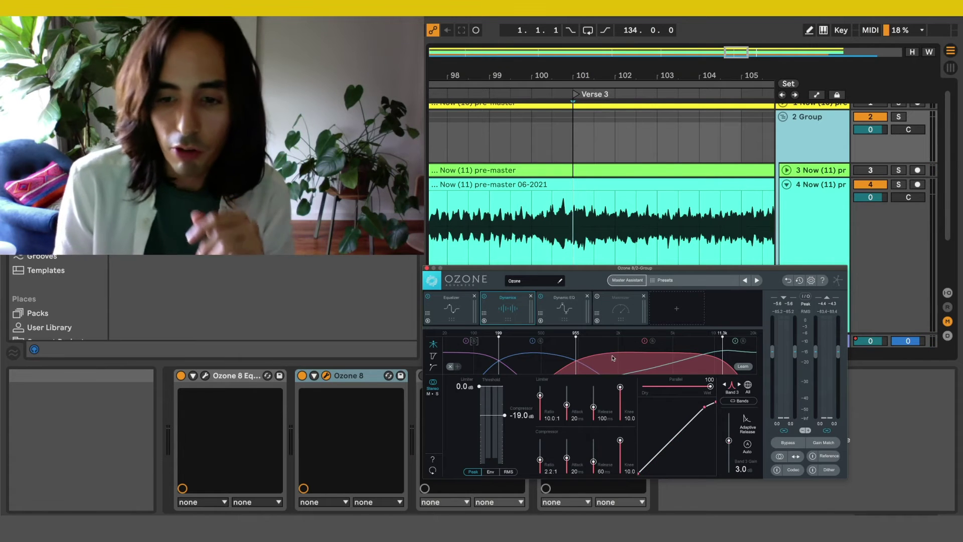
Step: Move the Ozone 8 window back up and review the compressor settings of Dynamics bands 2 and 1
left_click_drag(662, 269, 697, 154)
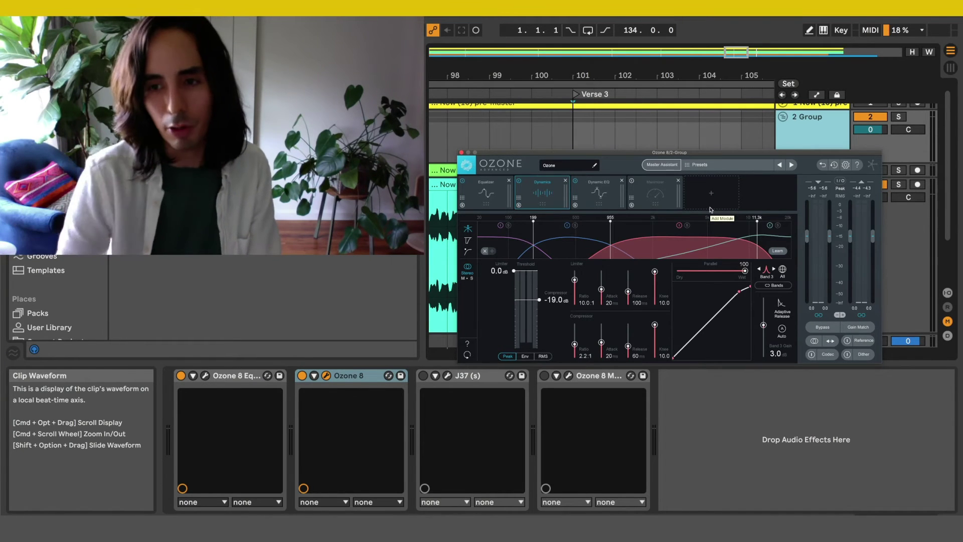
left_click(554, 253)
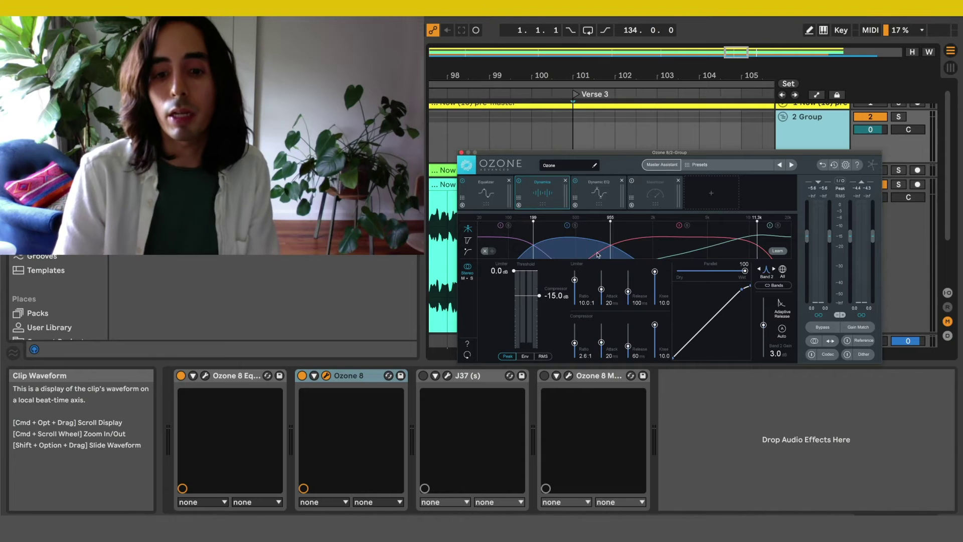
left_click(505, 249)
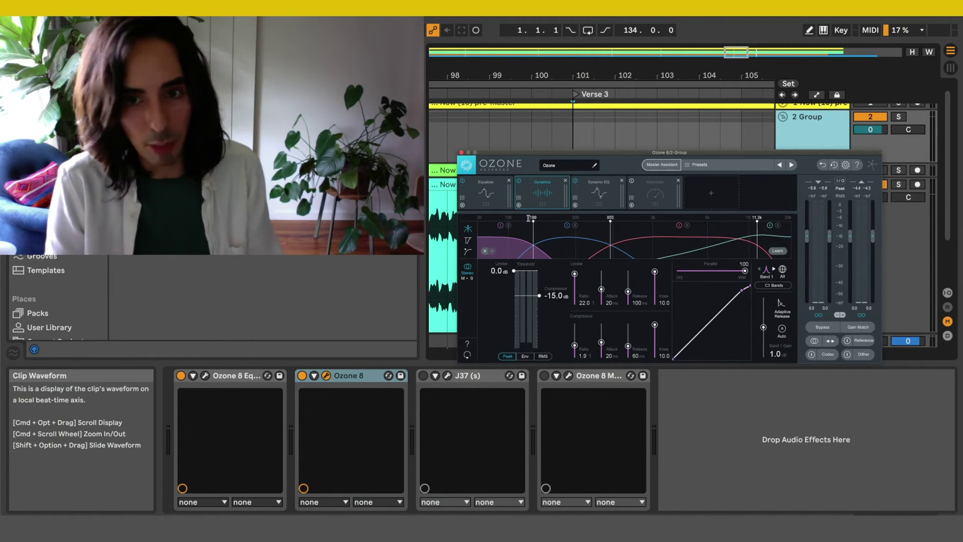
Step: Show Ozone 8's Dynamic EQ module and examine the frequency, gain and threshold settings of bands 3, 4 and 6
left_click(593, 194)
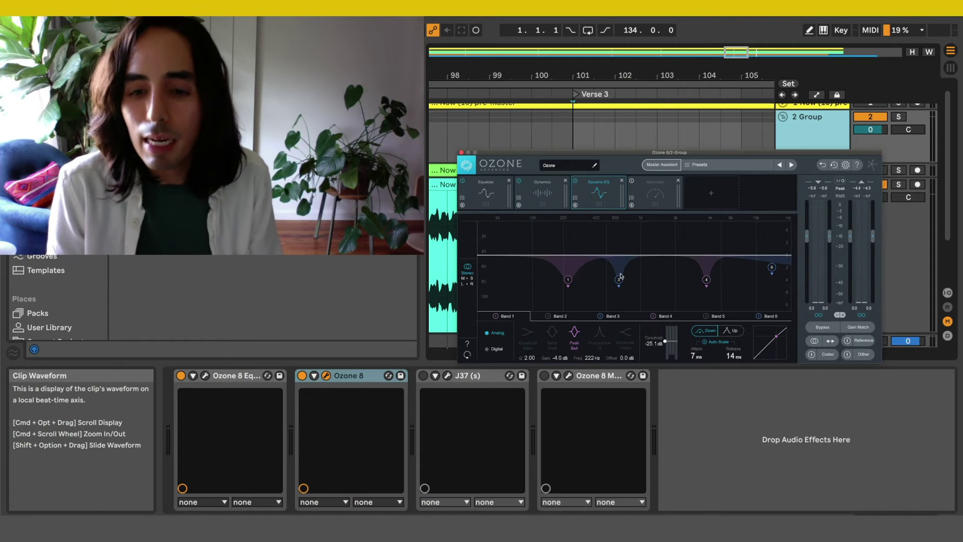
left_click_drag(722, 152, 698, 197)
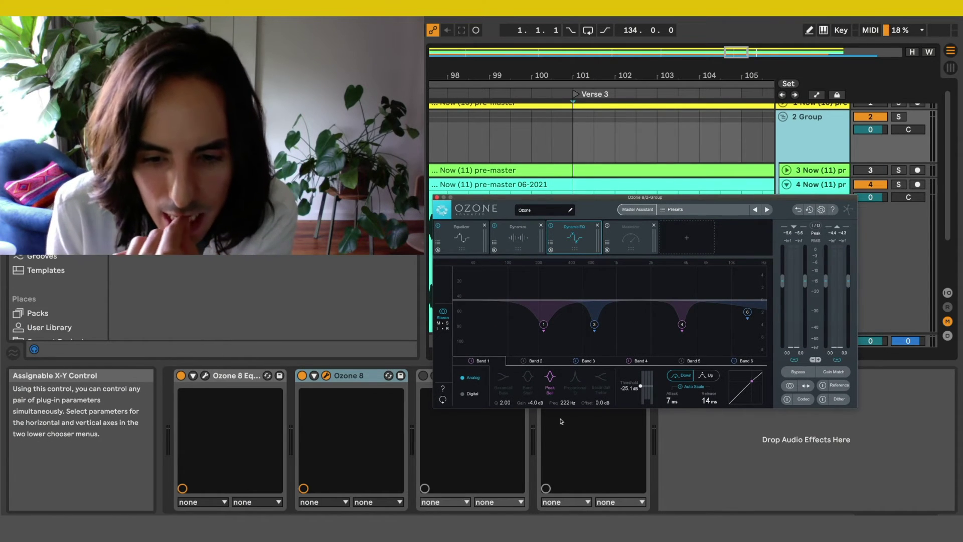
left_click(589, 365)
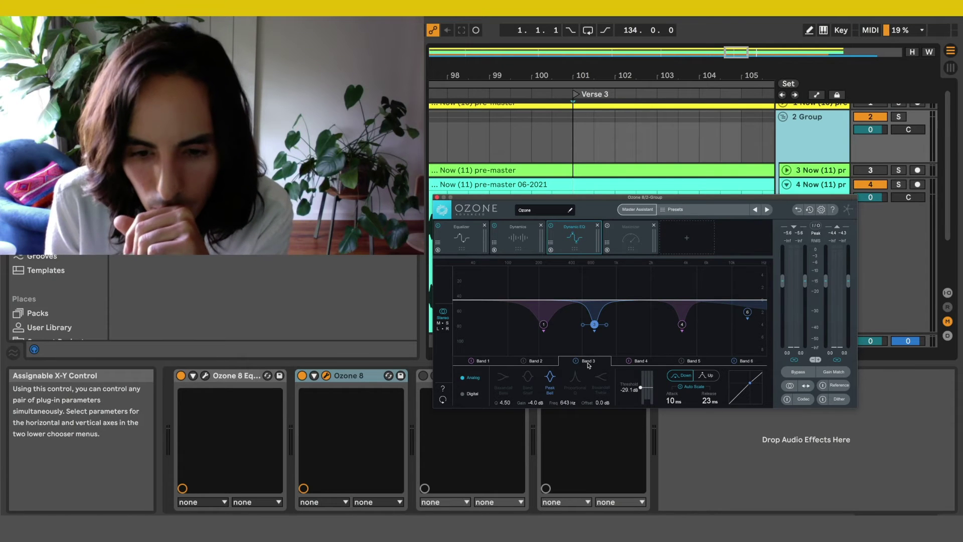
left_click(647, 362)
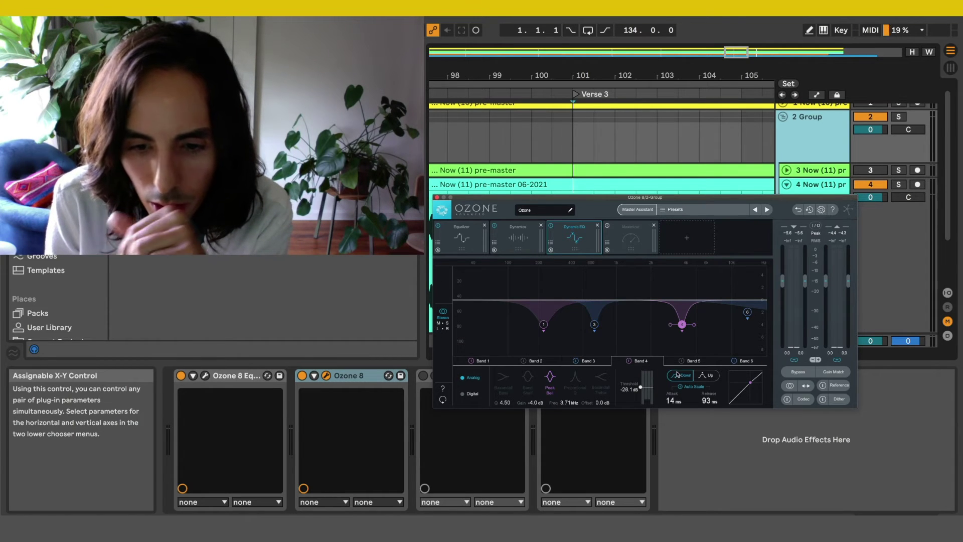
left_click(750, 363)
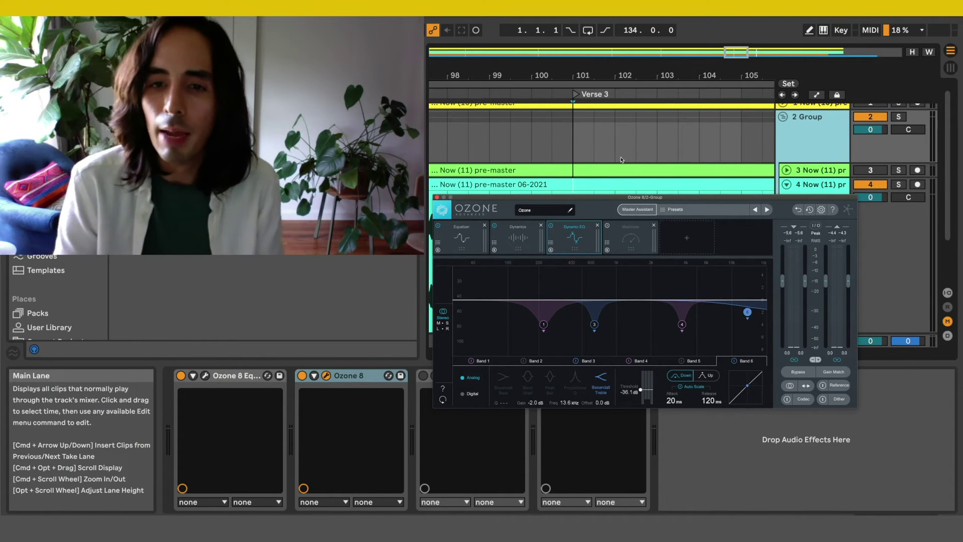
Step: Review Dynamic EQ bands 1 and 3, play from Verse 3 to watch bands 3 and 4 react, and stop playback
left_click_drag(635, 199, 652, 259)
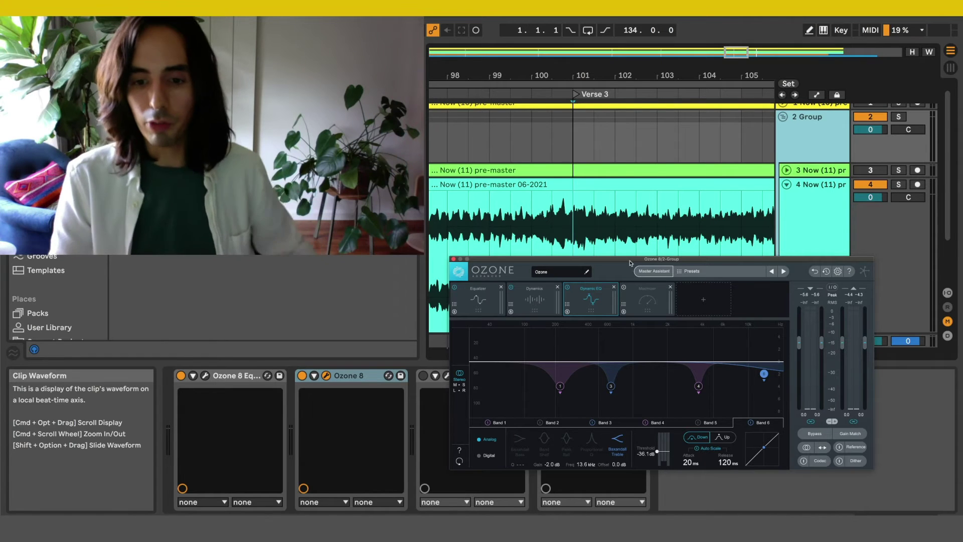
left_click(512, 425)
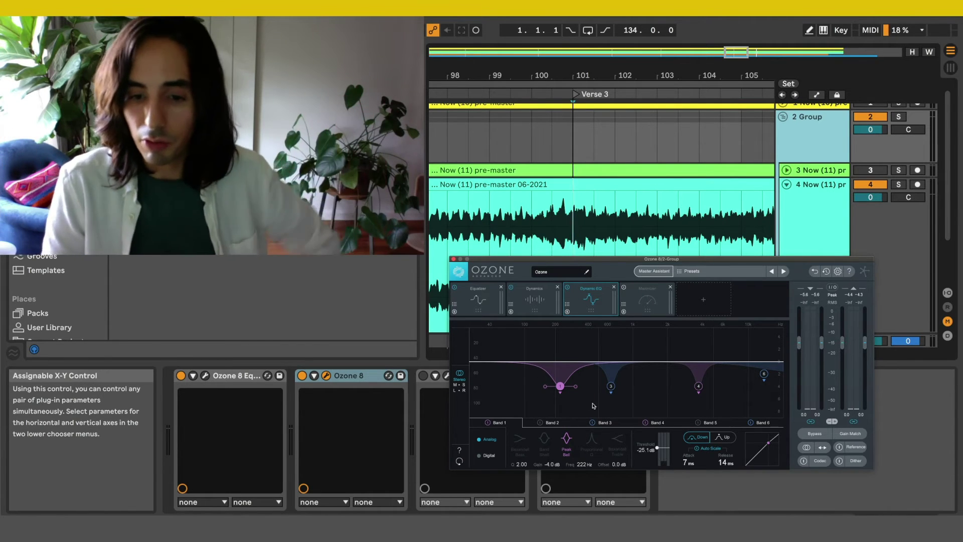
left_click(612, 423)
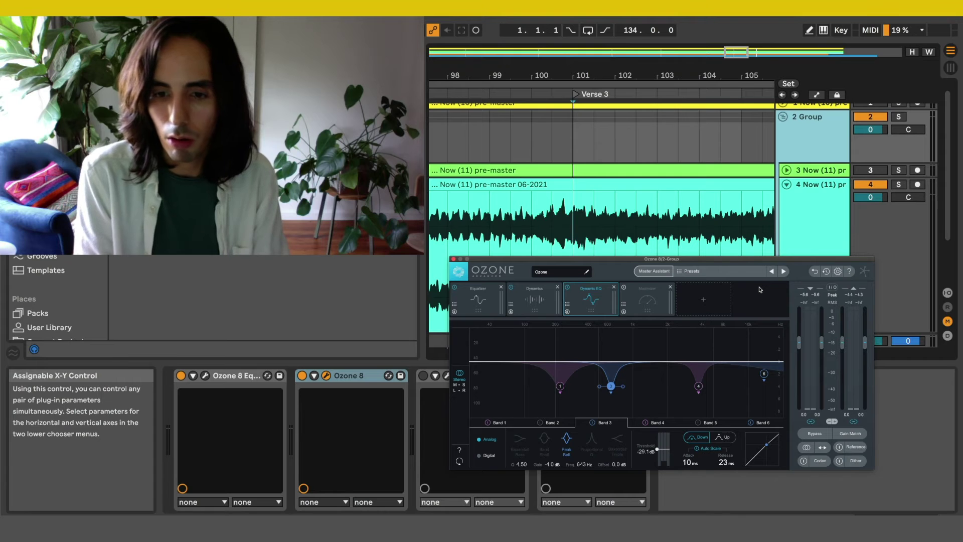
key("space")
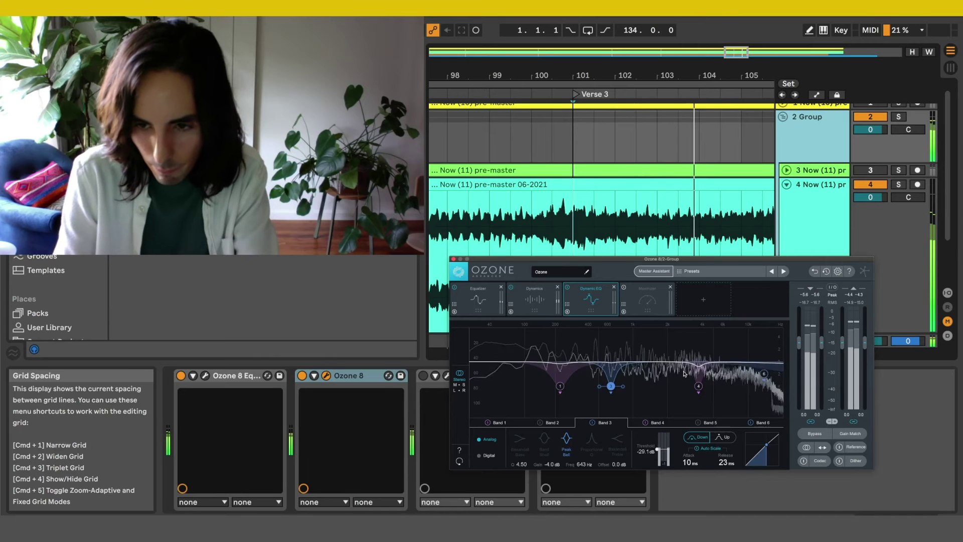
left_click(650, 424)
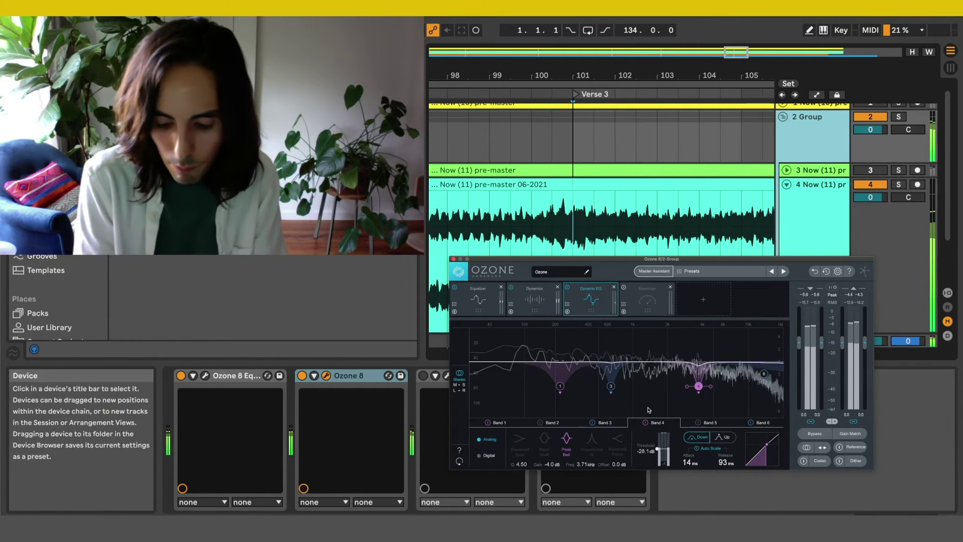
key("space")
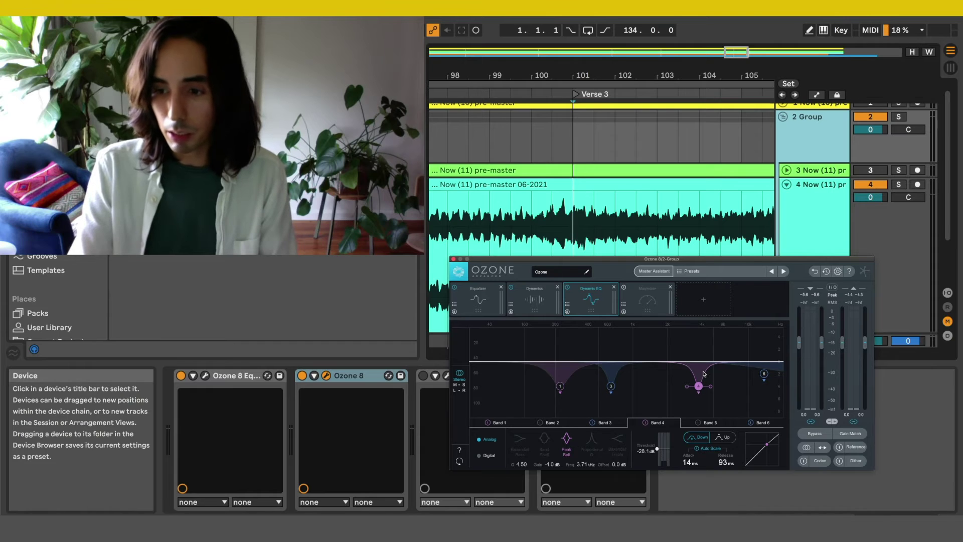
Step: Close the Ozone 8 window, activate the J37 tape plug-in on the Group track and move its open window over the arrangement
left_click(453, 260)
left_click(431, 376)
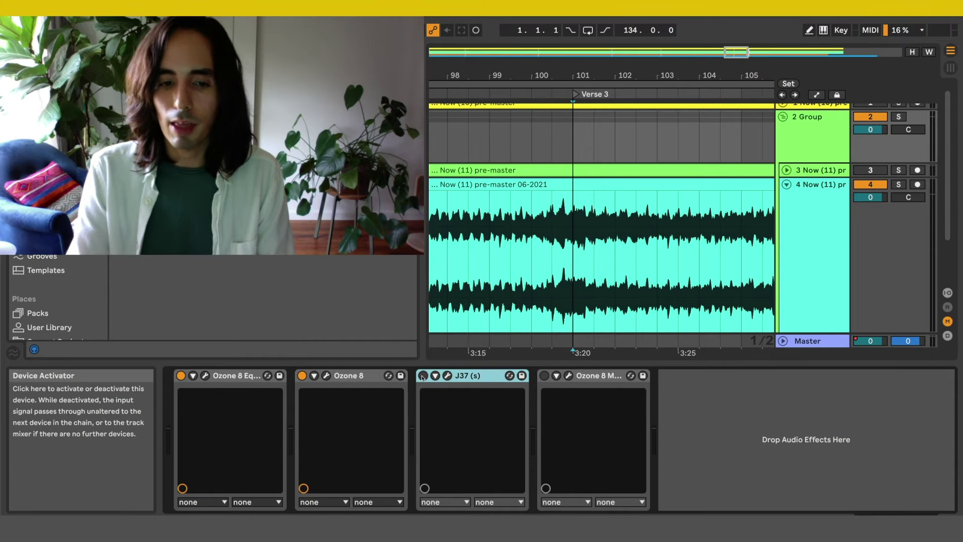
left_click(422, 376)
left_click(447, 375)
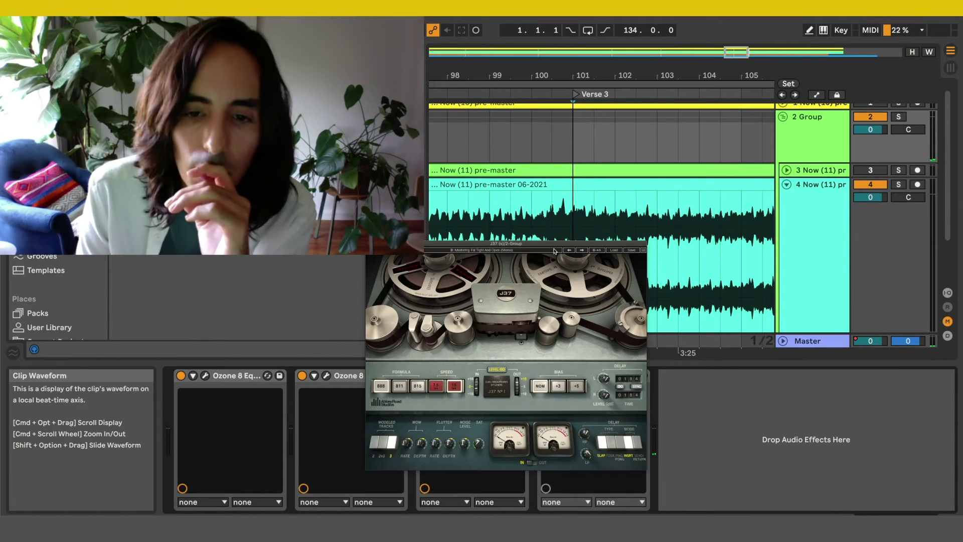
left_click_drag(552, 247, 685, 132)
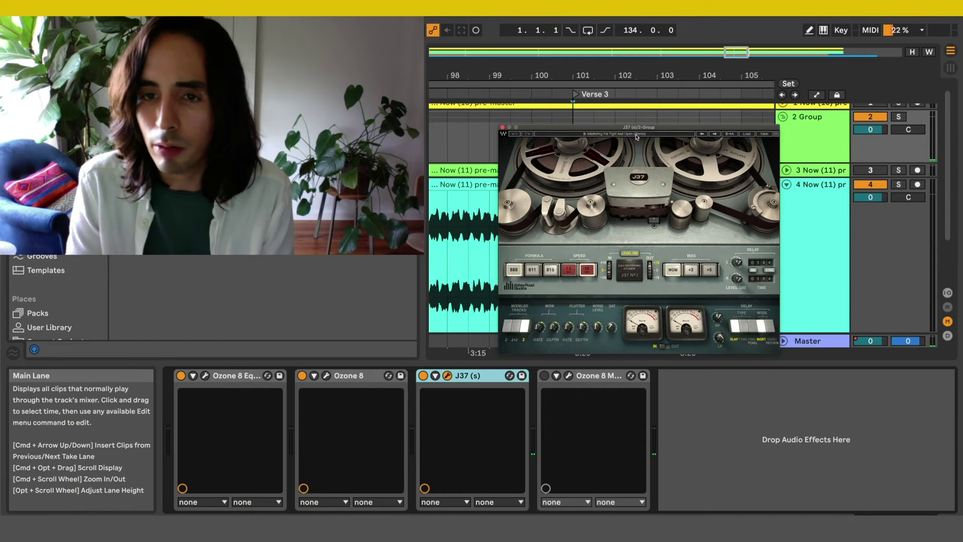
left_click_drag(658, 129, 670, 205)
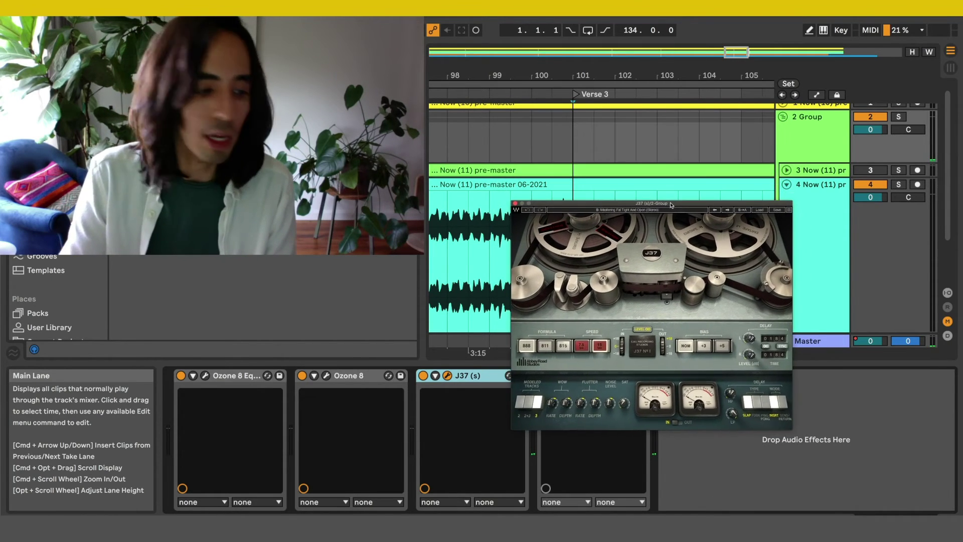
Step: Play from Verse 3 and switch J37 off and on repeatedly to compare the sound, leaving it active and stopping playback
left_click(423, 376)
key("space")
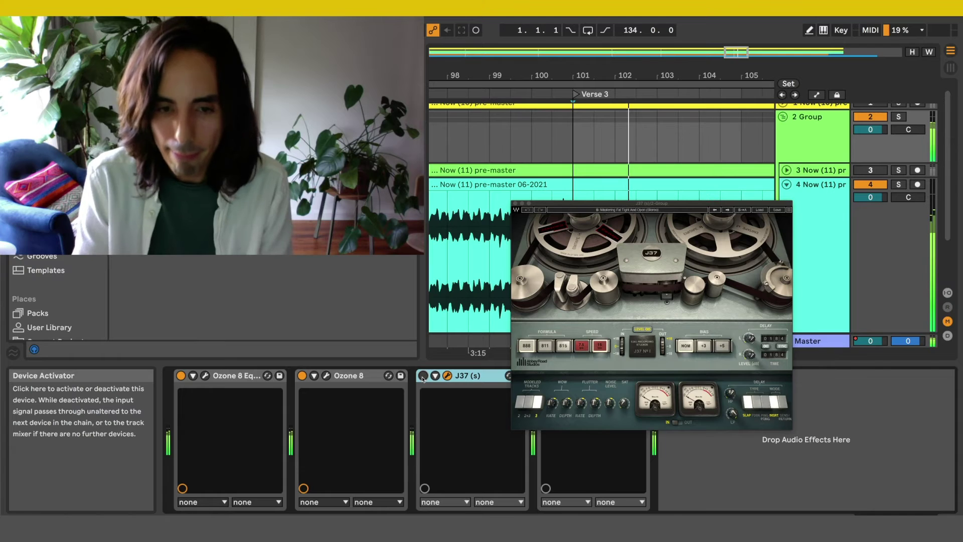
left_click(423, 377)
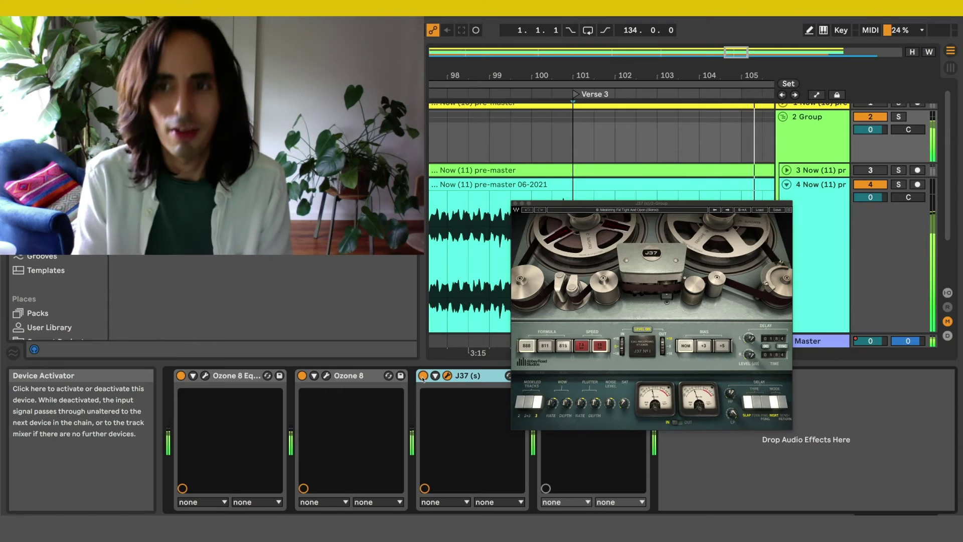
left_click(422, 376)
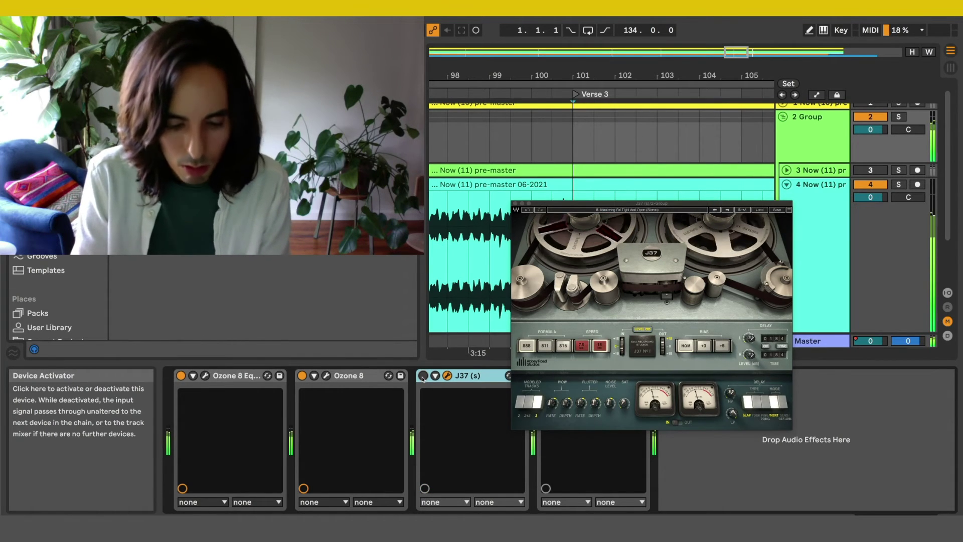
left_click(422, 376)
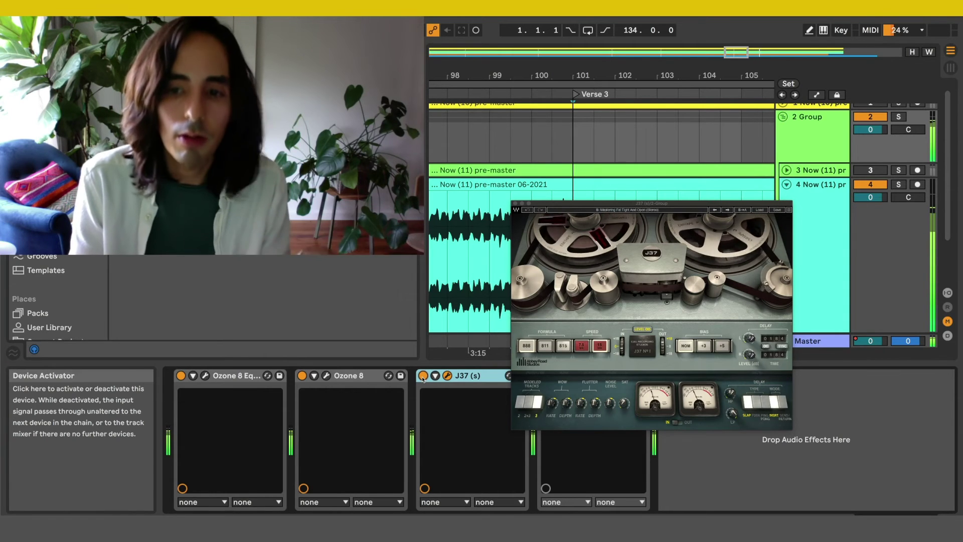
left_click(423, 376)
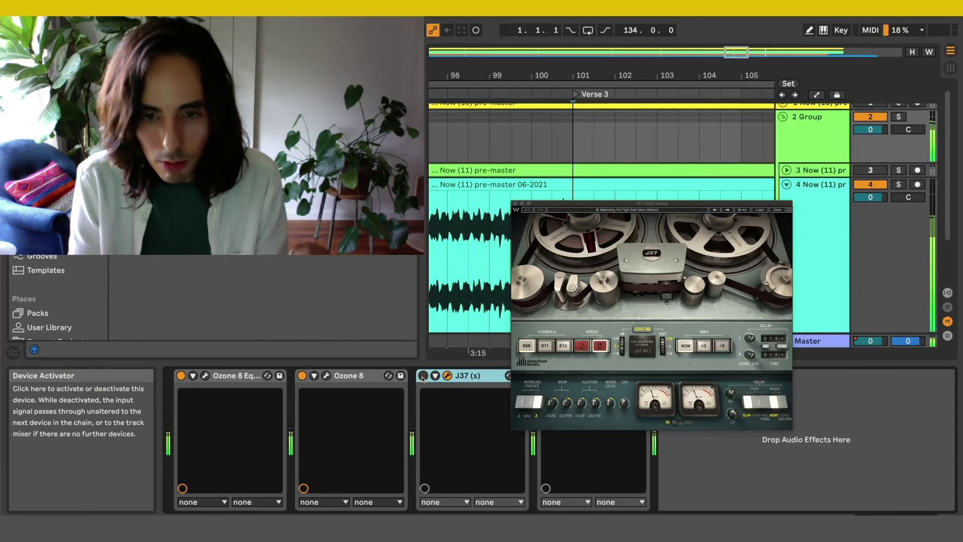
left_click(422, 376)
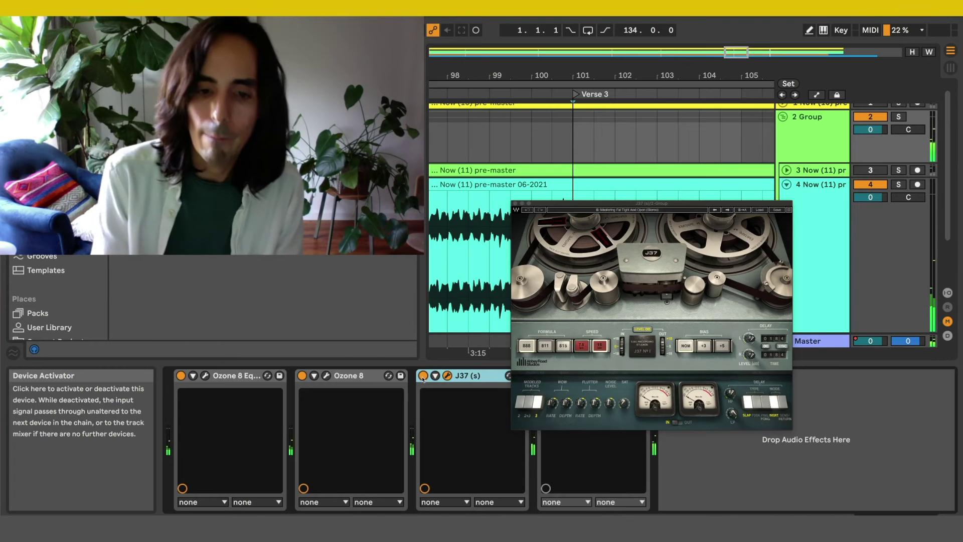
Step: Close the J37 window, show the Ozone 8 Maximizer plug-in and move its window up over the arrangement
left_click_drag(578, 203, 532, 126)
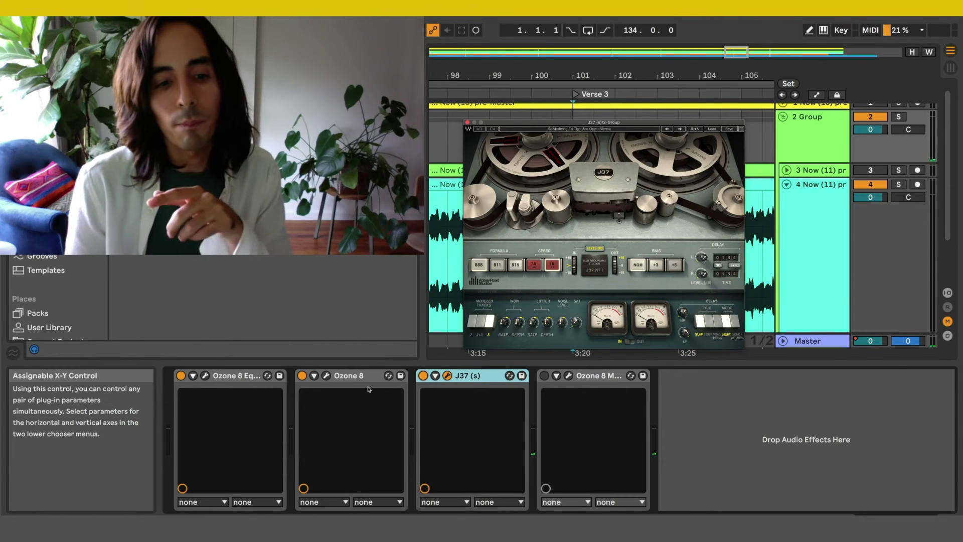
left_click(351, 377)
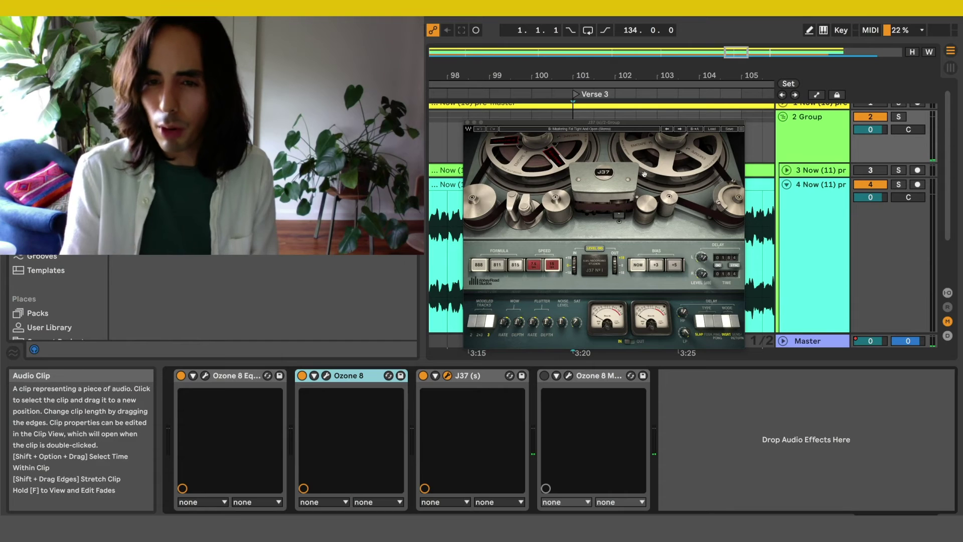
left_click(447, 376)
left_click(587, 382)
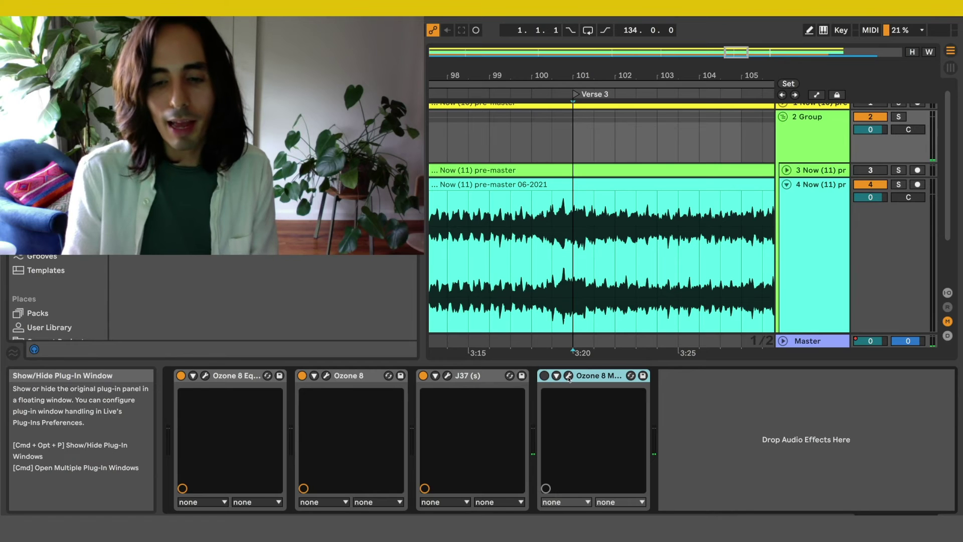
left_click(568, 376)
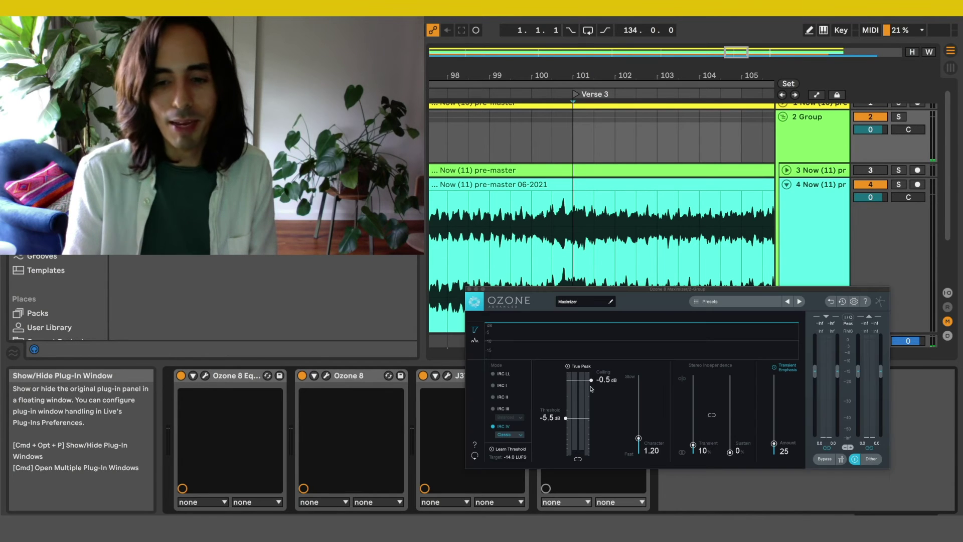
left_click_drag(639, 299, 618, 146)
Step: Review the Limiter, Sonarworks and Insight 2 devices on the Master track, and return to the Group track's plug-in chain
left_click(809, 124)
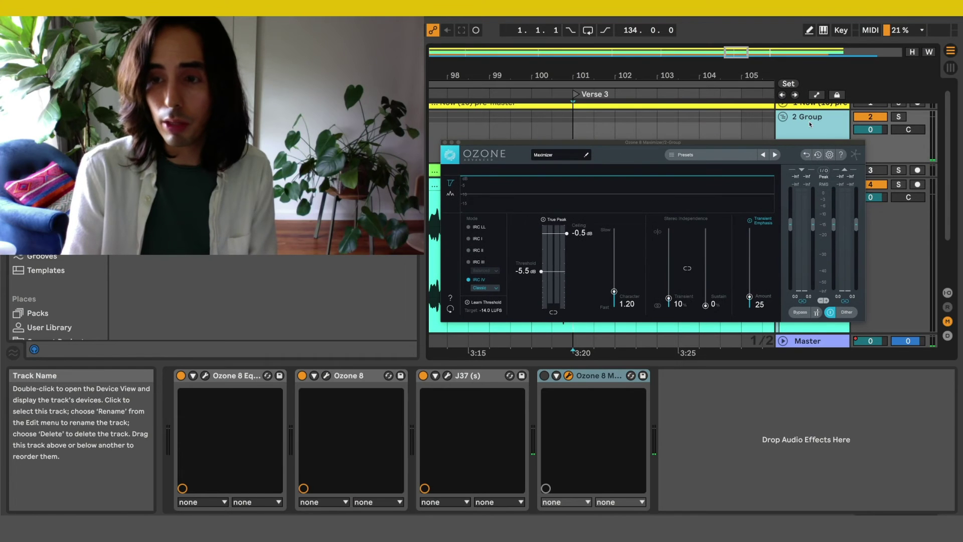
left_click(813, 344)
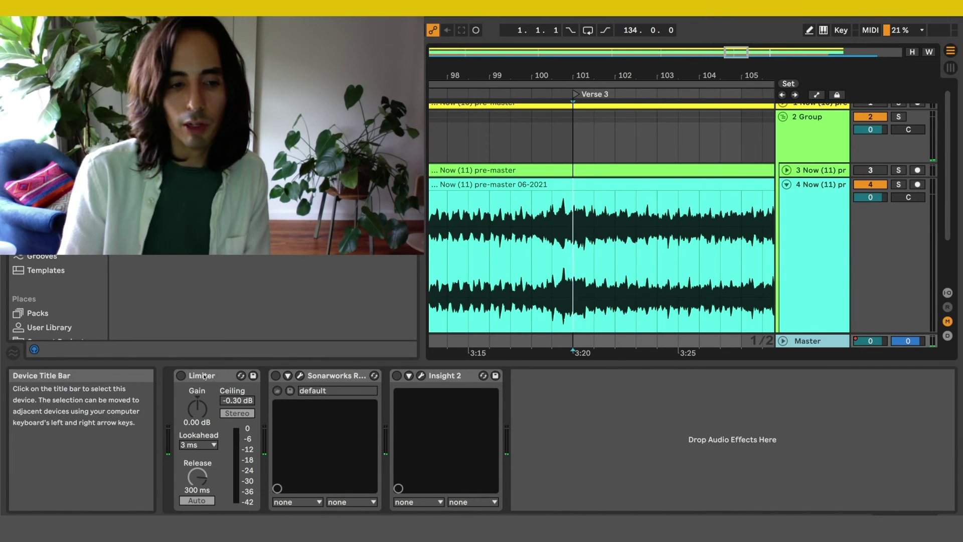
left_click_drag(211, 375, 579, 405)
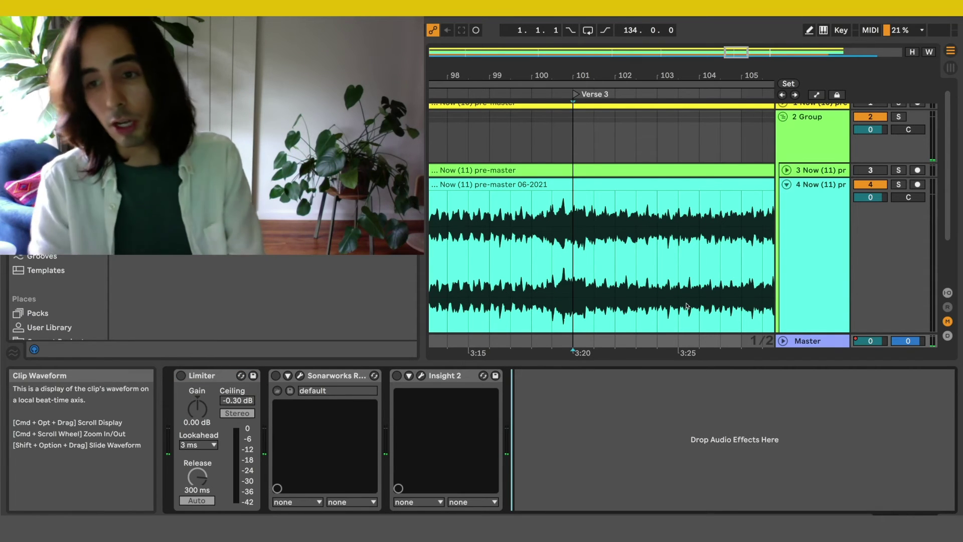
left_click(805, 132)
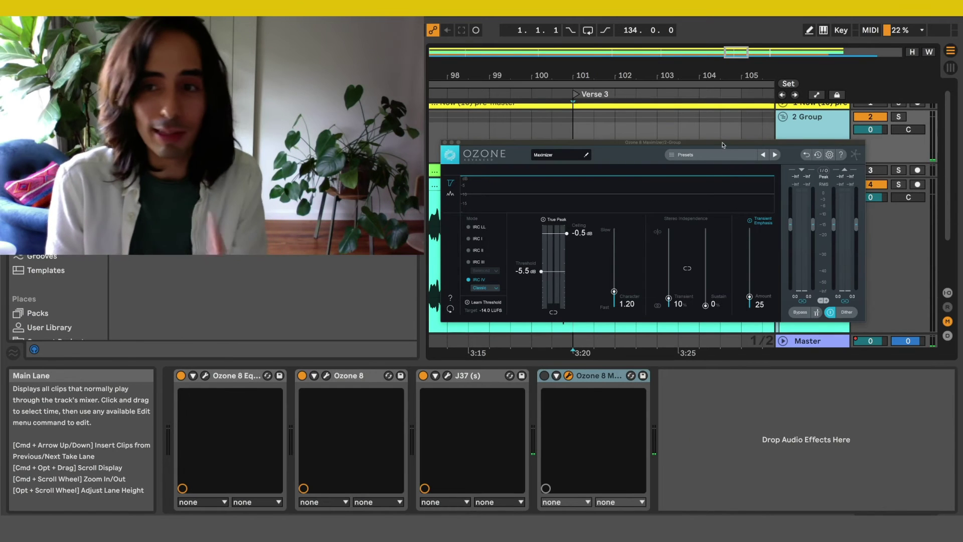
Step: Examine the Maximizer's ceiling and threshold, view its Dither settings and return to the main Maximizer view
left_click_drag(731, 153, 737, 145)
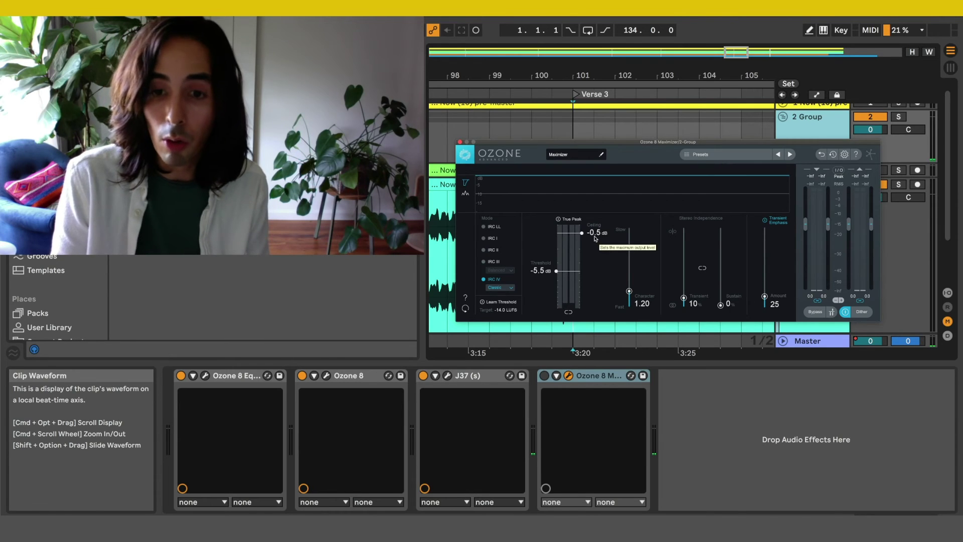
left_click(862, 312)
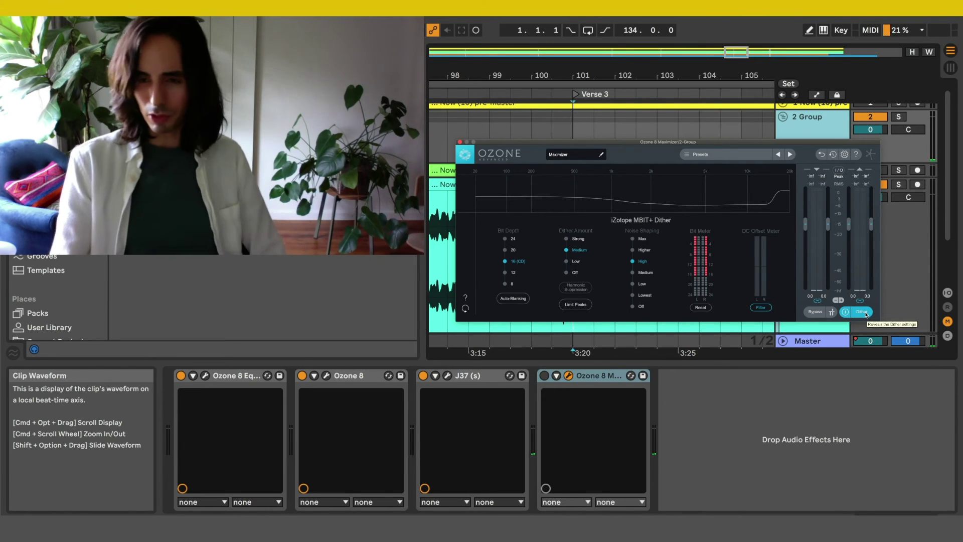
left_click(862, 311)
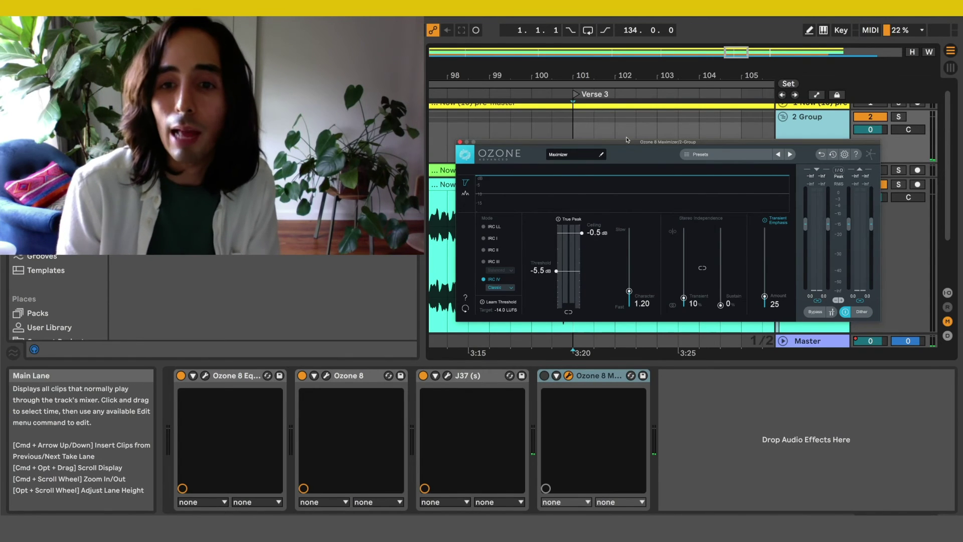
mouse_move(629, 144)
left_mouse_down()
mouse_move(636, 195)
mouse_move(626, 256)
mouse_move(620, 150)
left_mouse_up()
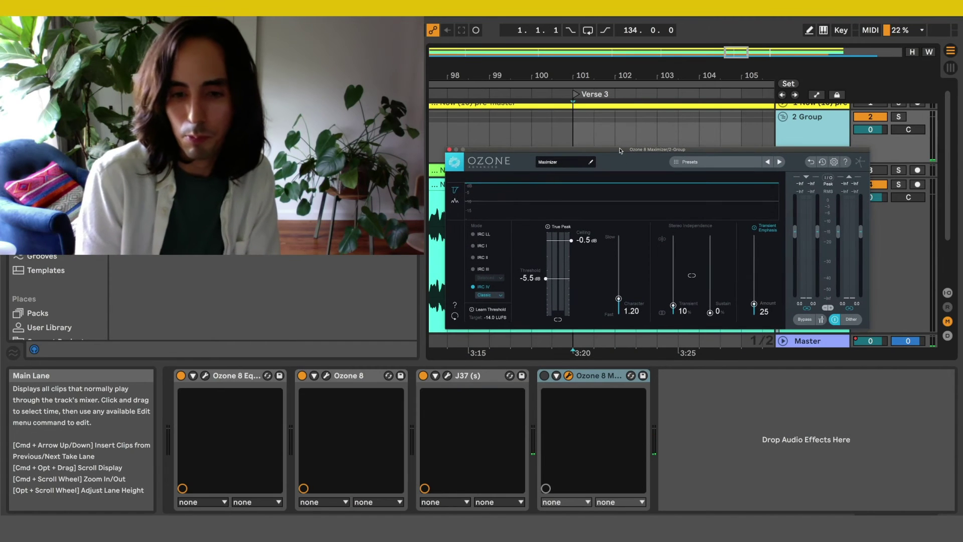
Step: Play from Verse 3 while switching the Ozone 8 Maximizer on and off to compare, leaving it active and stopping playback
key("space")
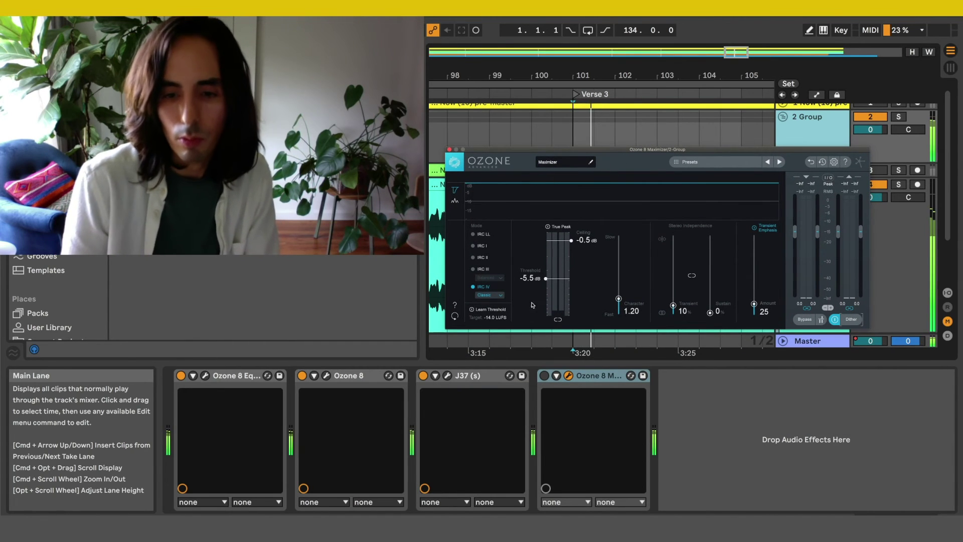
left_click(545, 377)
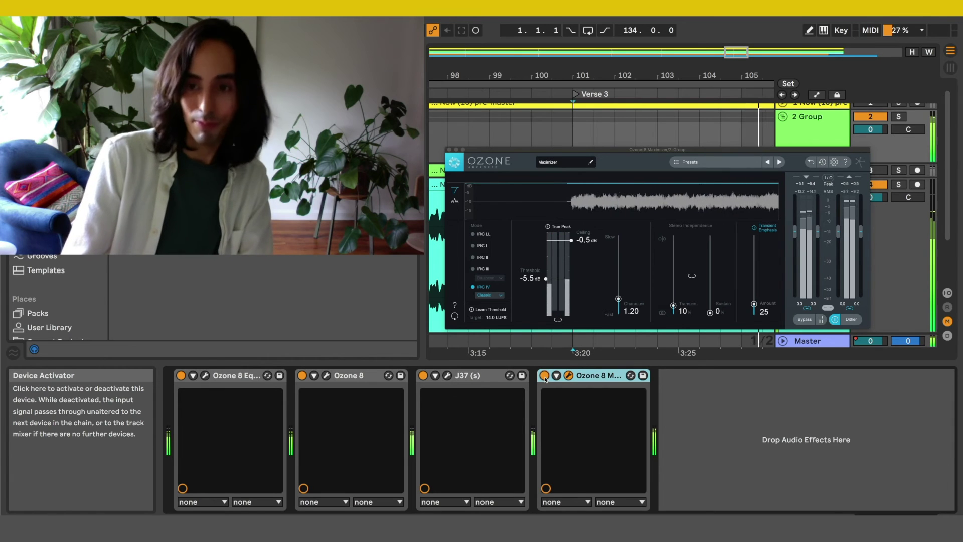
left_click(544, 377)
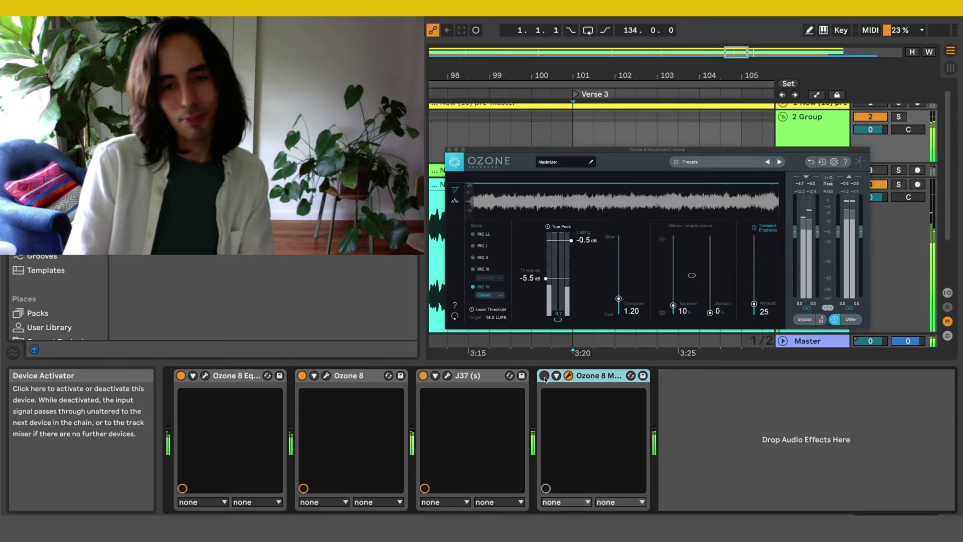
left_click(544, 376)
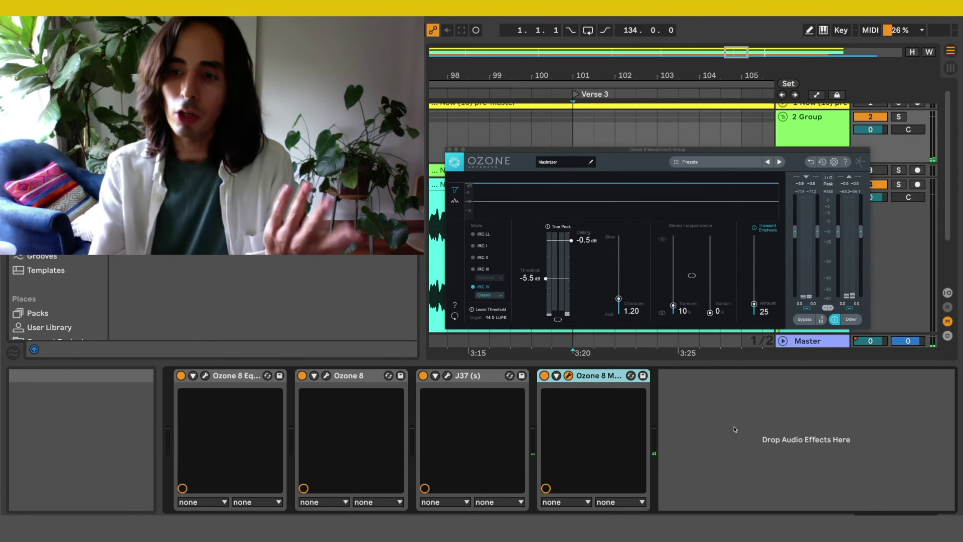
Step: Activate and open Insight 2 on the Master track, close its preset window and place the meter over the arrangement
left_click(824, 342)
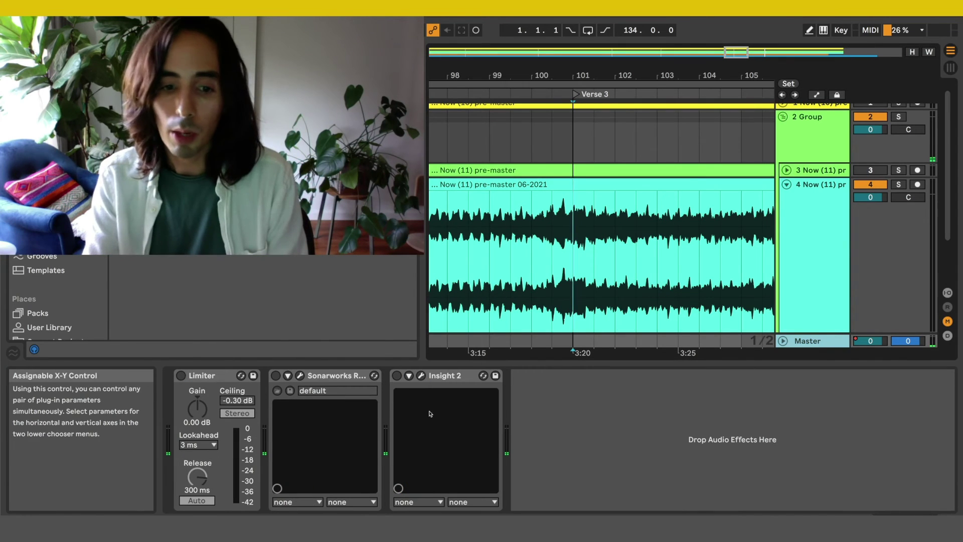
left_click(420, 375)
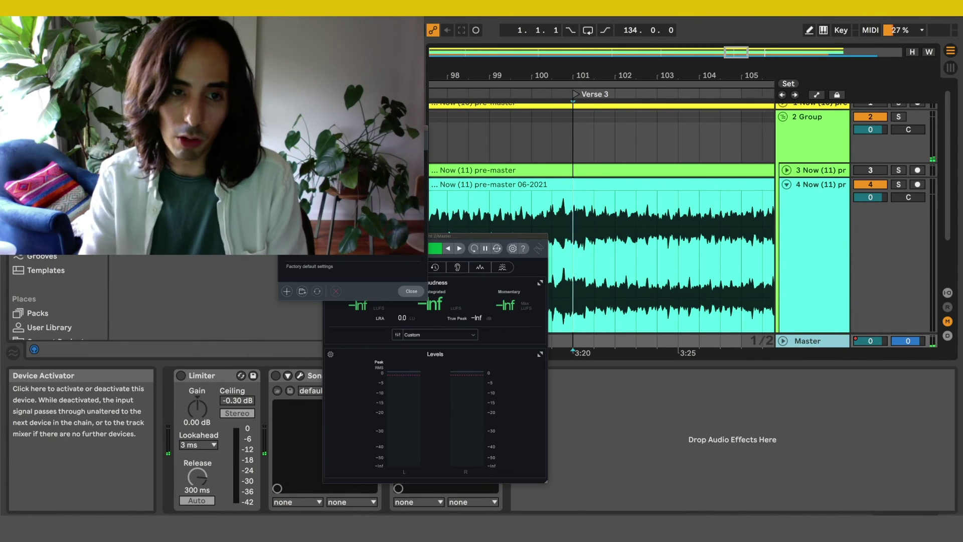
left_click(411, 291)
left_click_drag(432, 237, 628, 140)
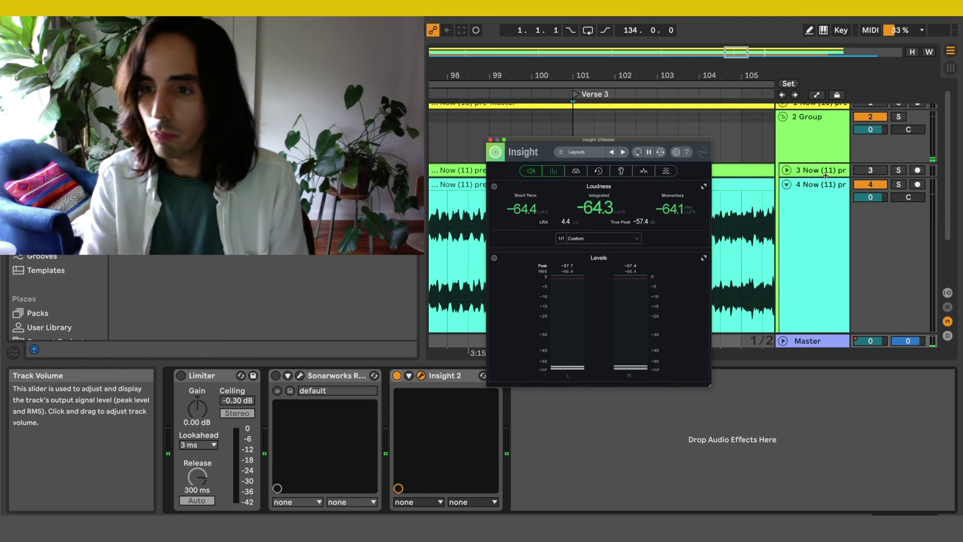
Step: Check the Maximizer on the Group track, return to Insight 2, reset its readings and measure the song's loudness
left_click(810, 121)
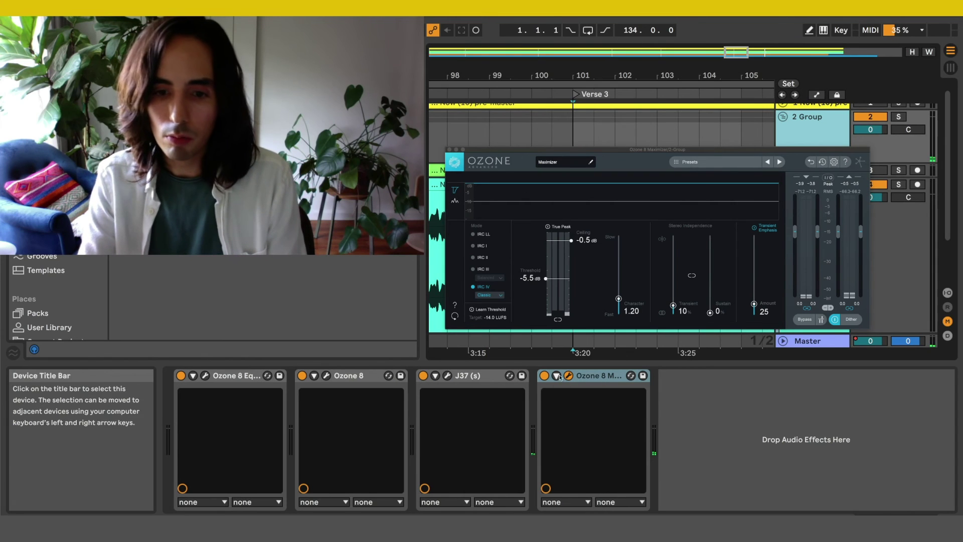
left_click(808, 340)
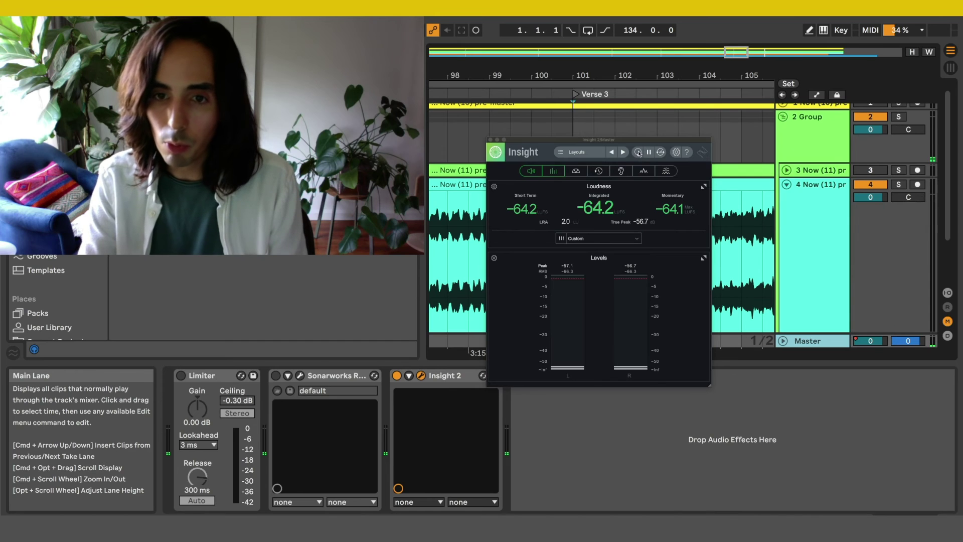
left_click(638, 153)
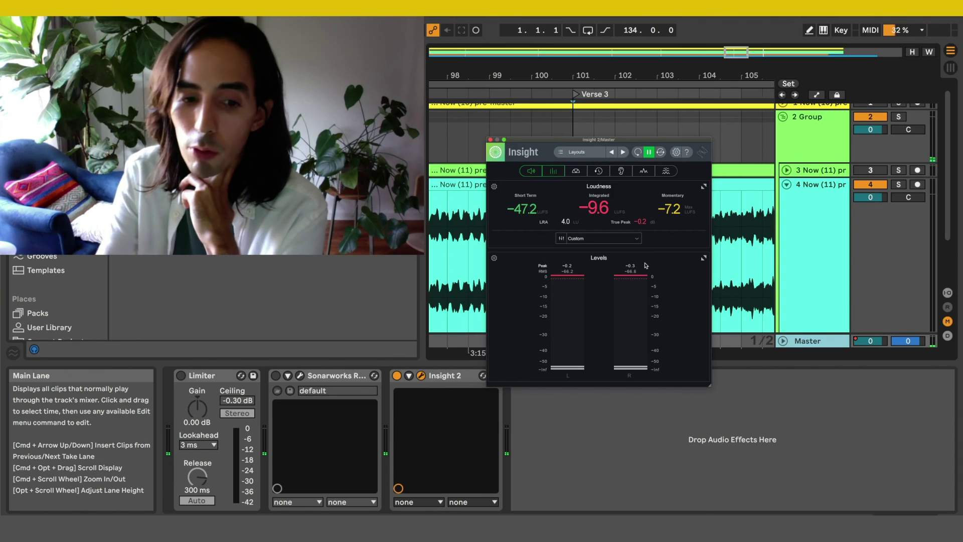
Step: Close and deactivate Insight 2, and return to the Group track with its Maximizer and the pre-master tracks in view
left_click(420, 375)
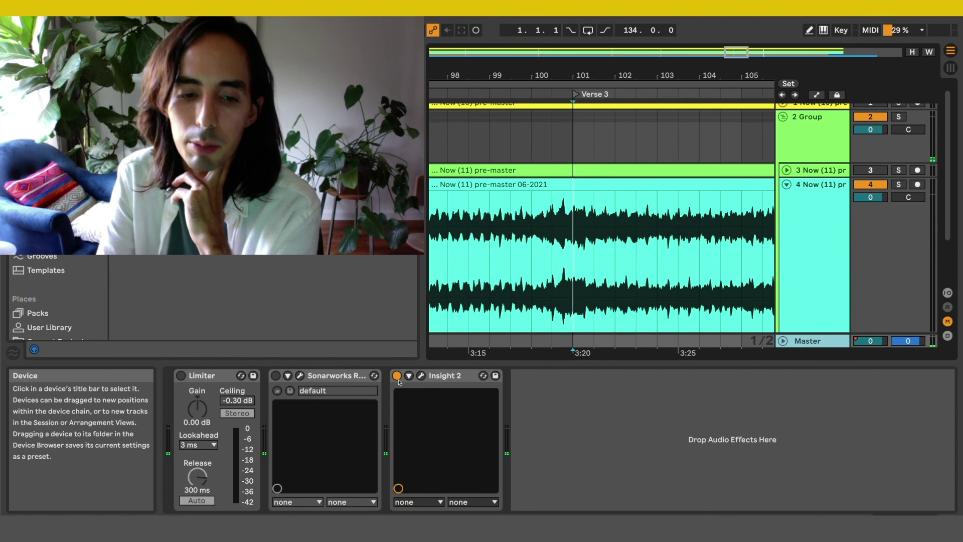
left_click(397, 375)
left_click(573, 445)
left_click(818, 128)
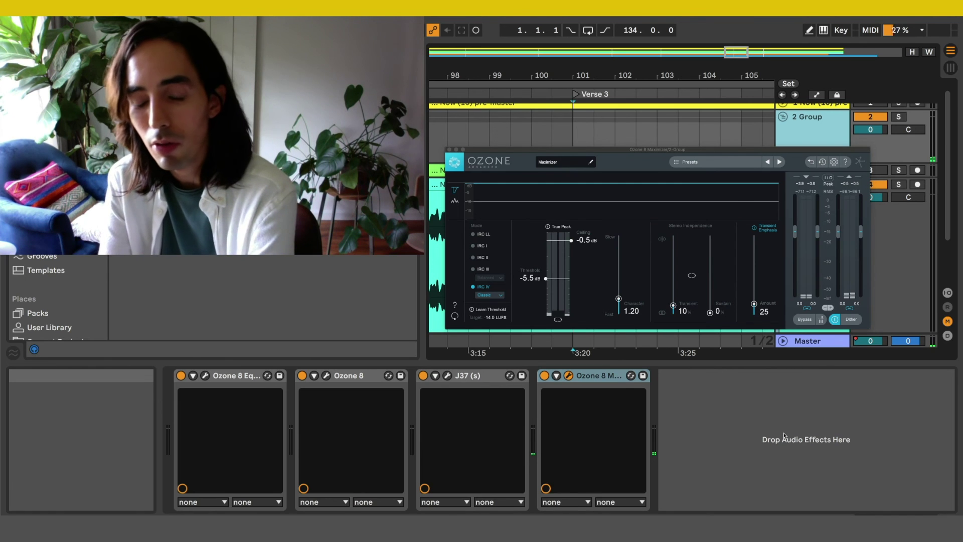
scroll(880, 258, "down", 2)
scroll(880, 257, "up", 2)
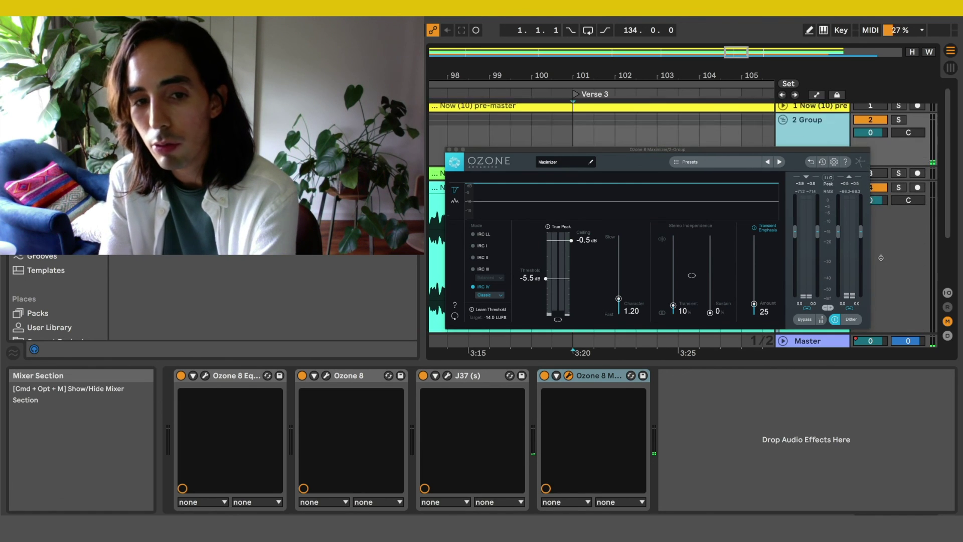
scroll(882, 259, "up", 1)
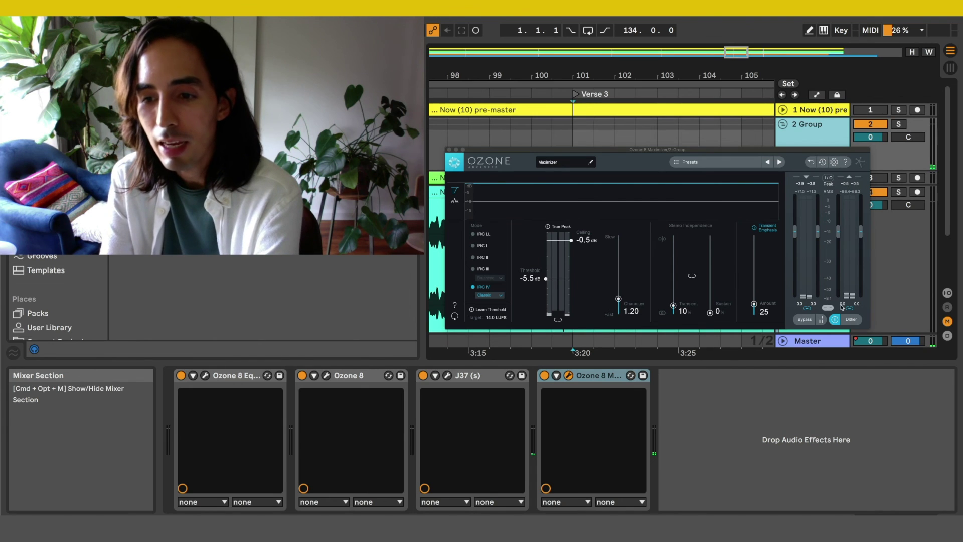